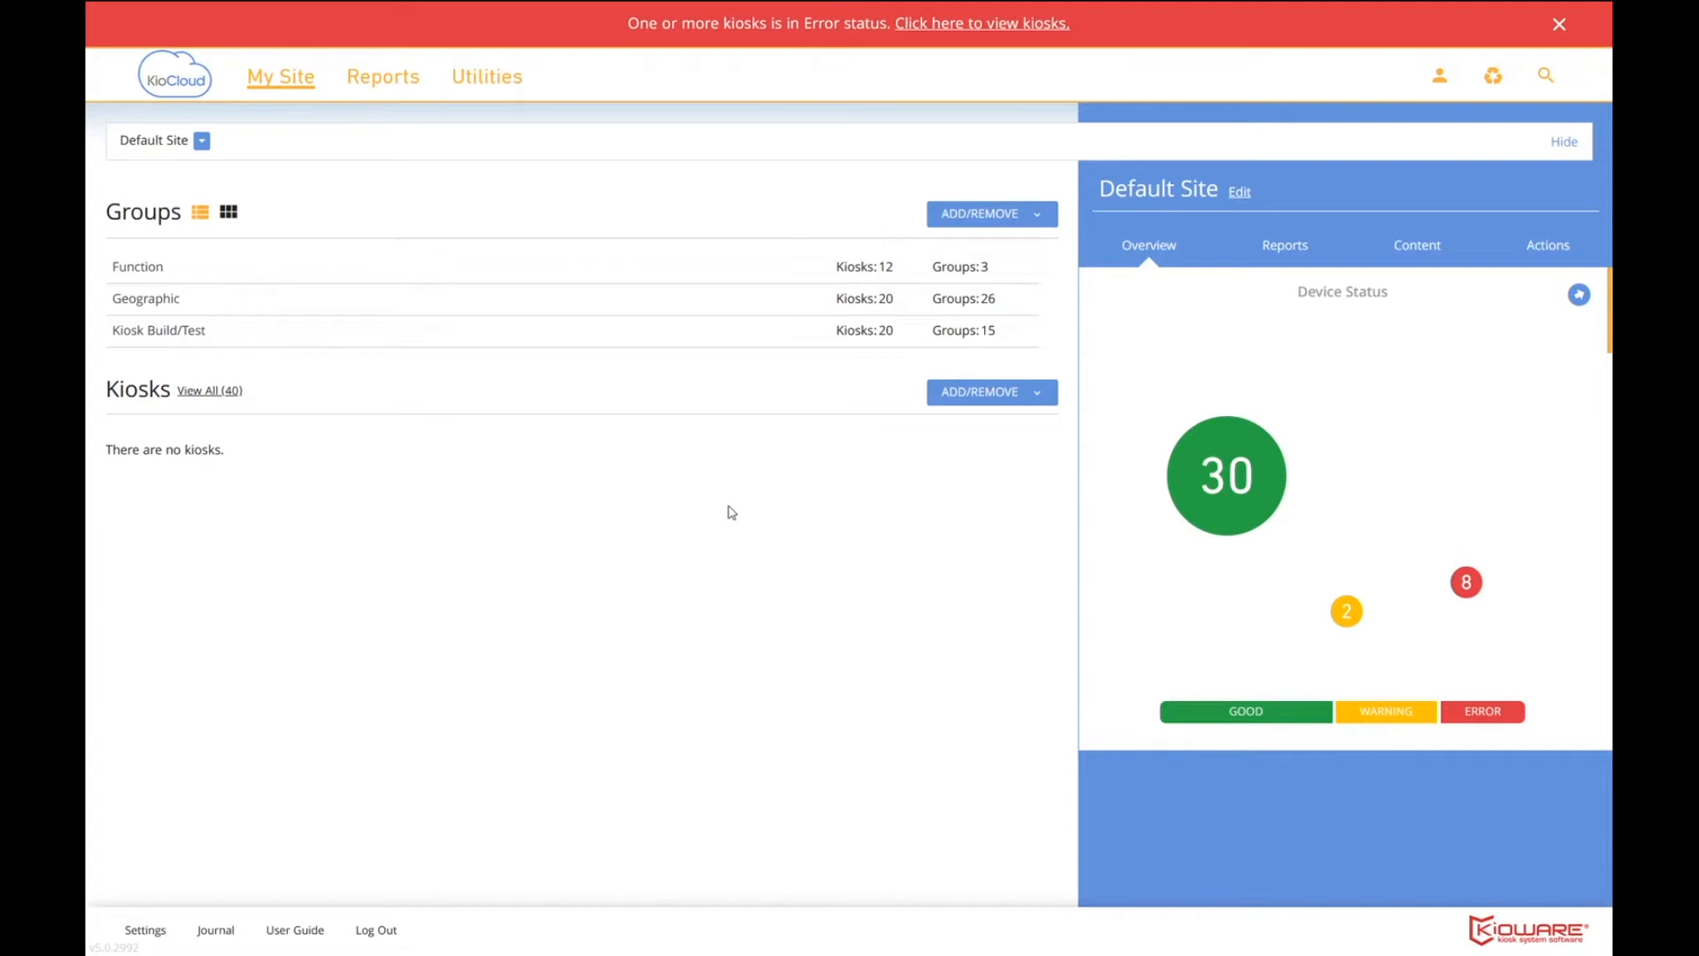
Step: Open the Triggers & Actions utility and review the trigger categories, including Missed Heartbeat Detection and Monitored Device Status Flags Raised
click(501, 76)
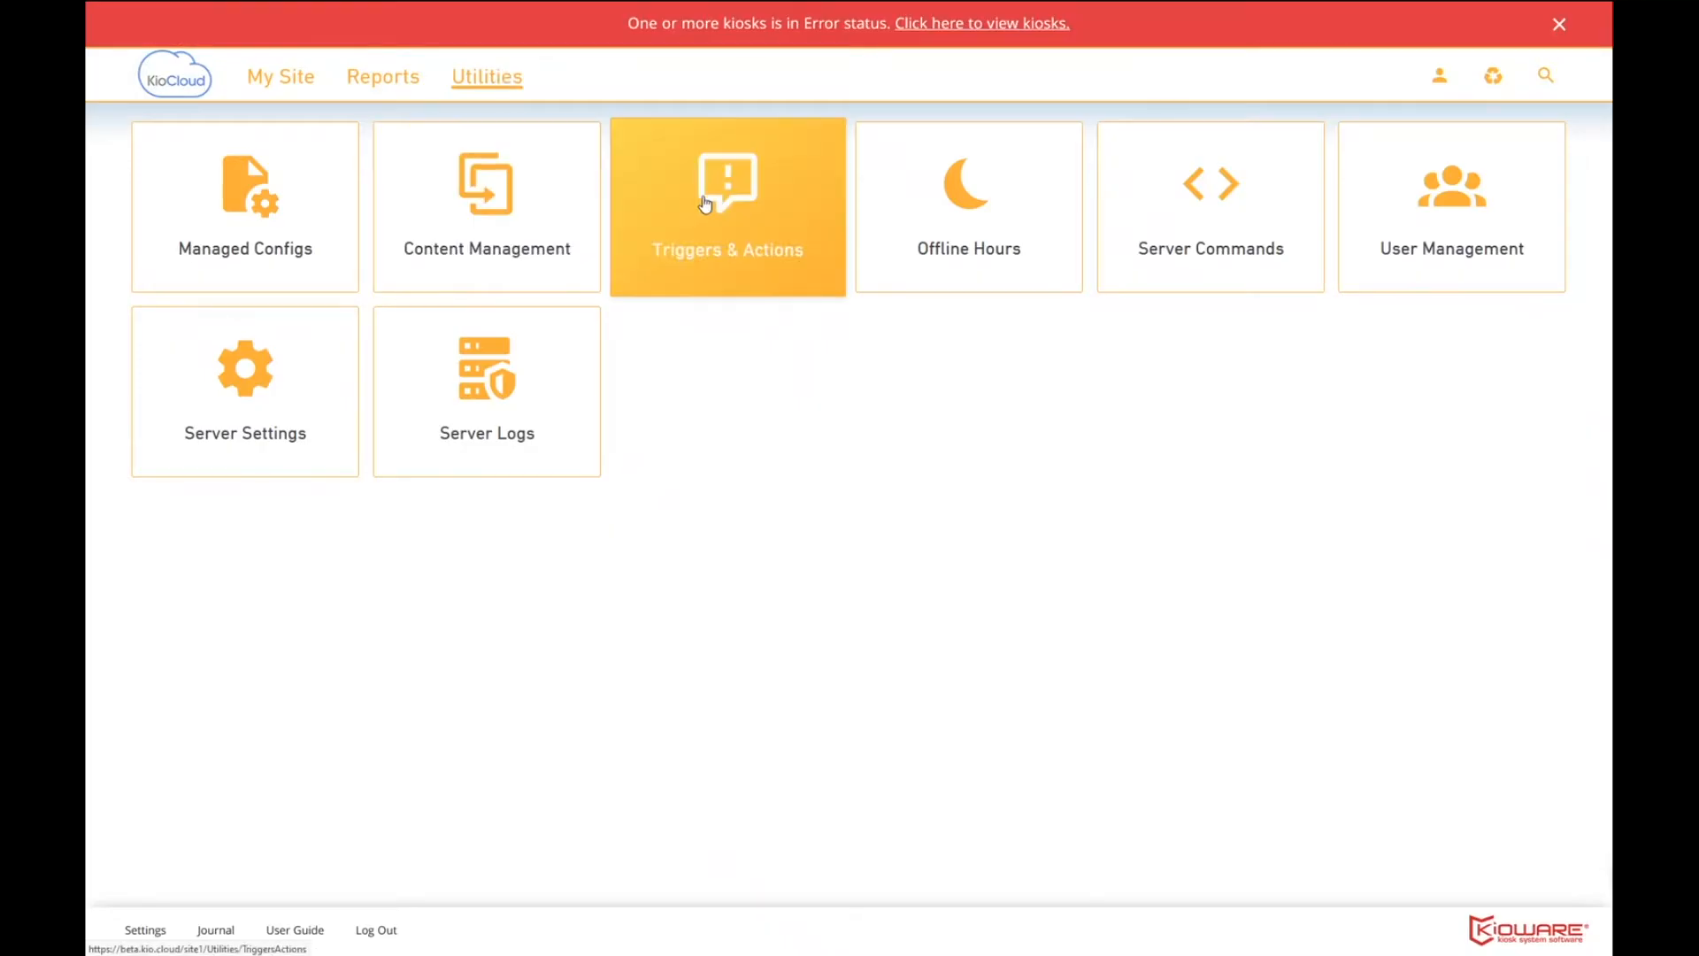
click(705, 204)
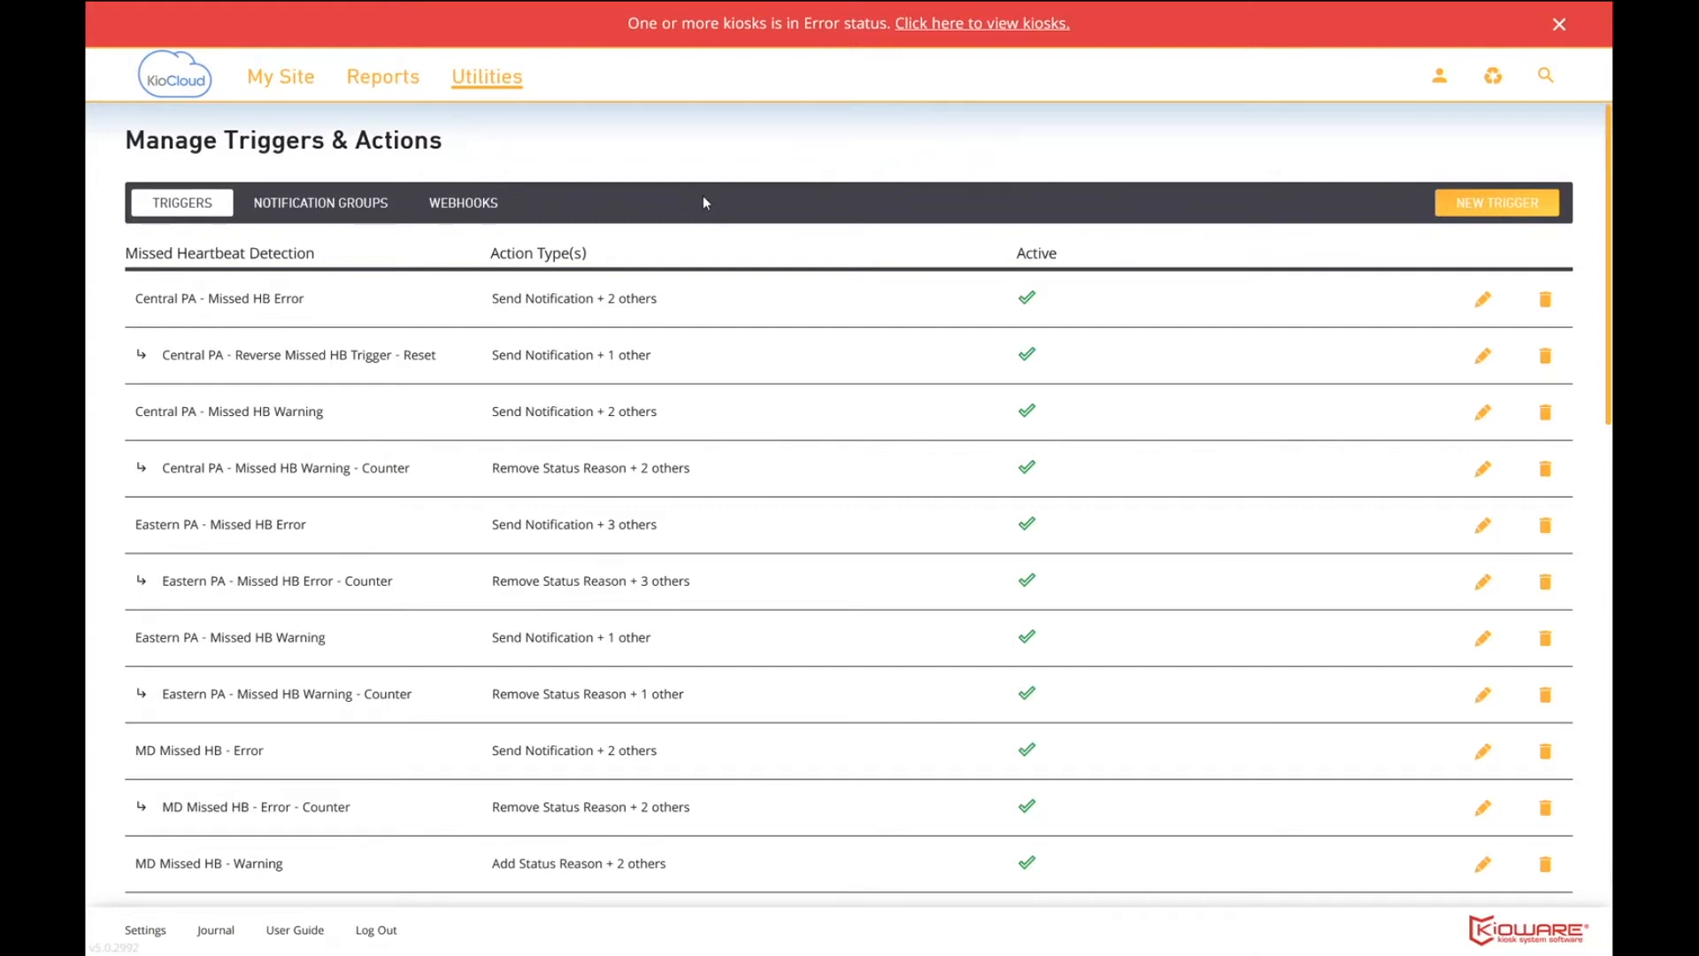
drag(317, 254, 124, 255)
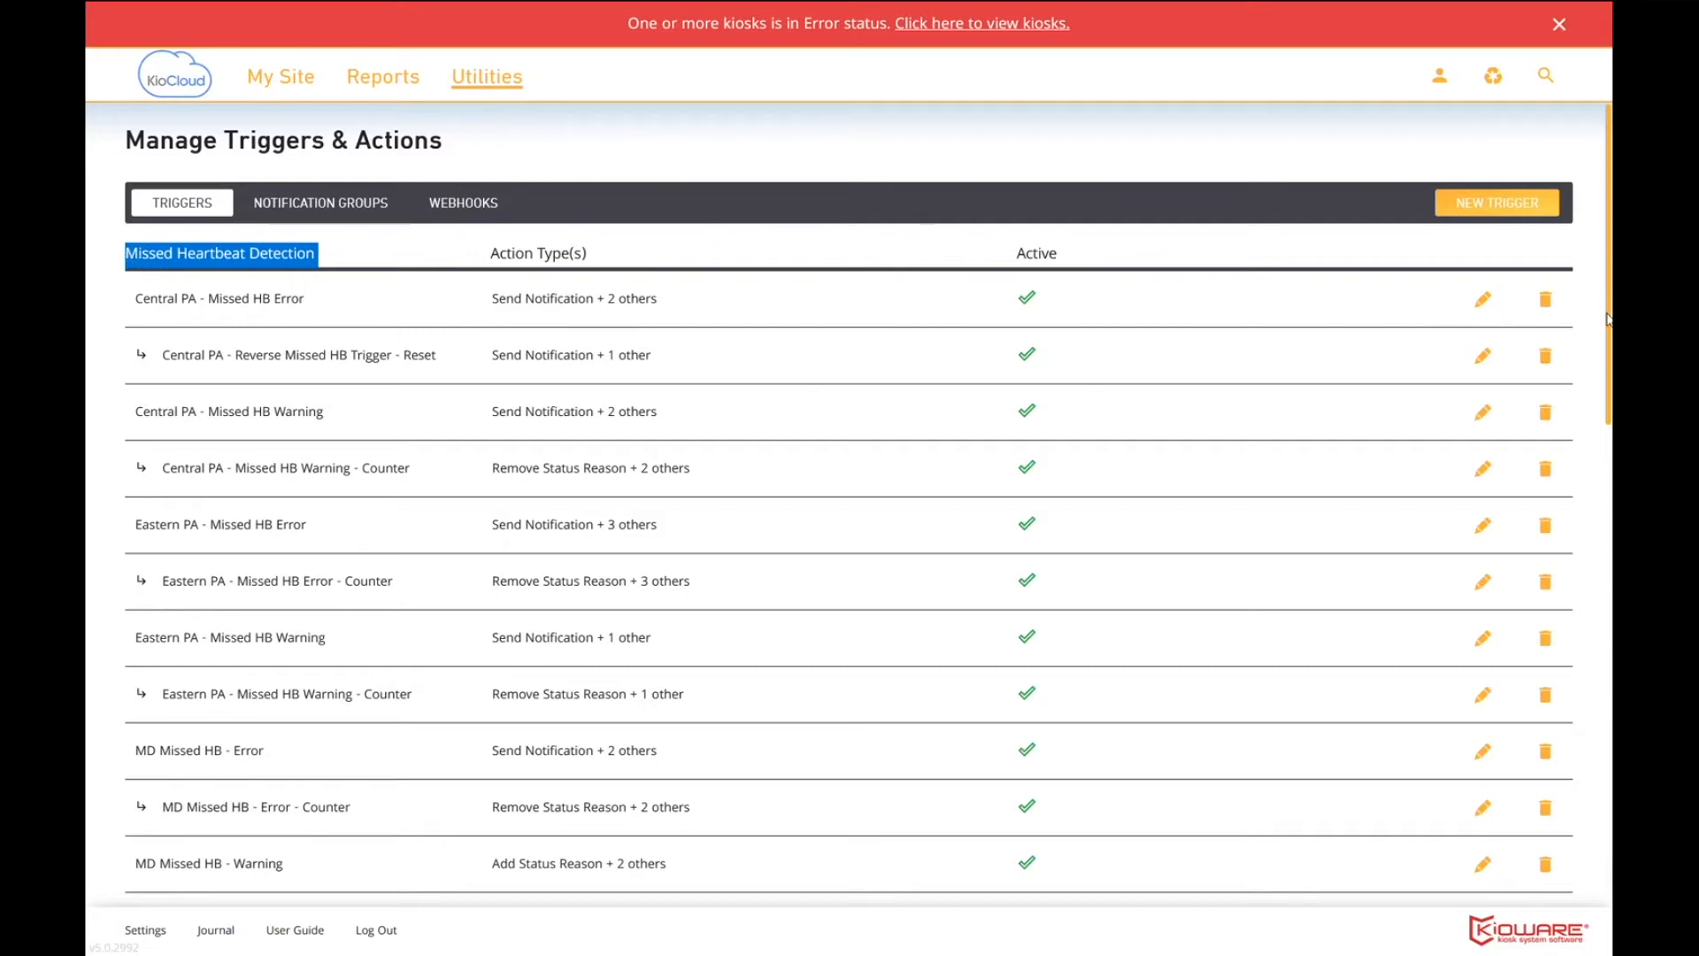
drag(1608, 320, 1608, 436)
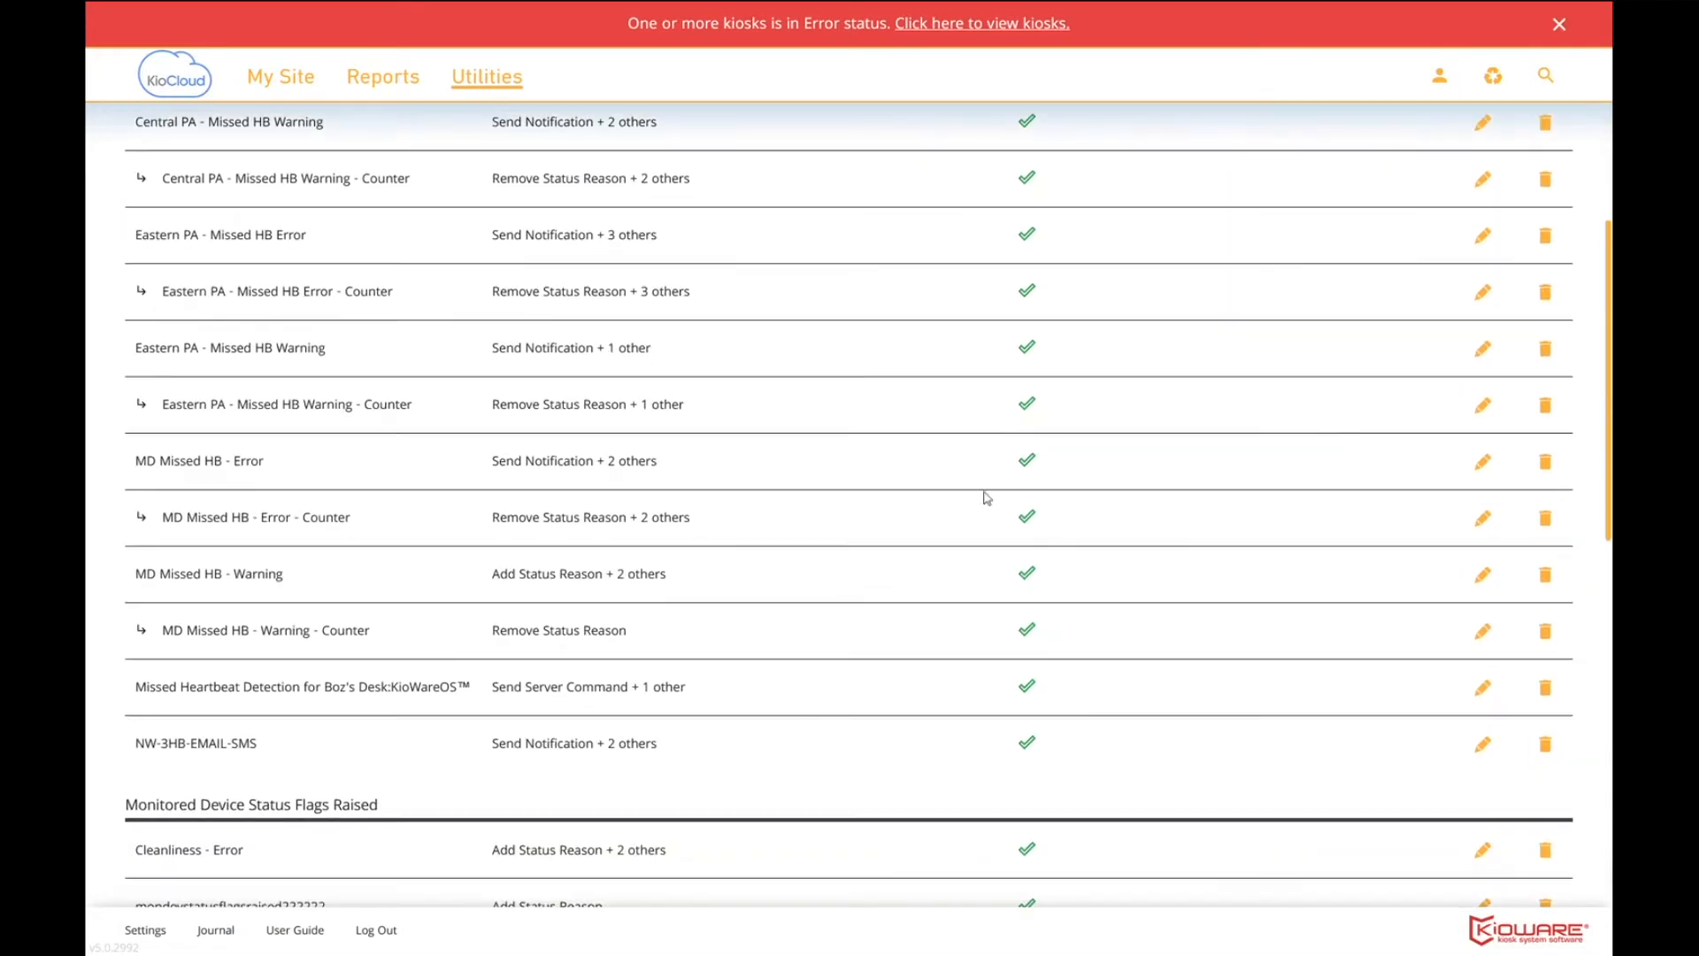
drag(125, 802, 298, 799)
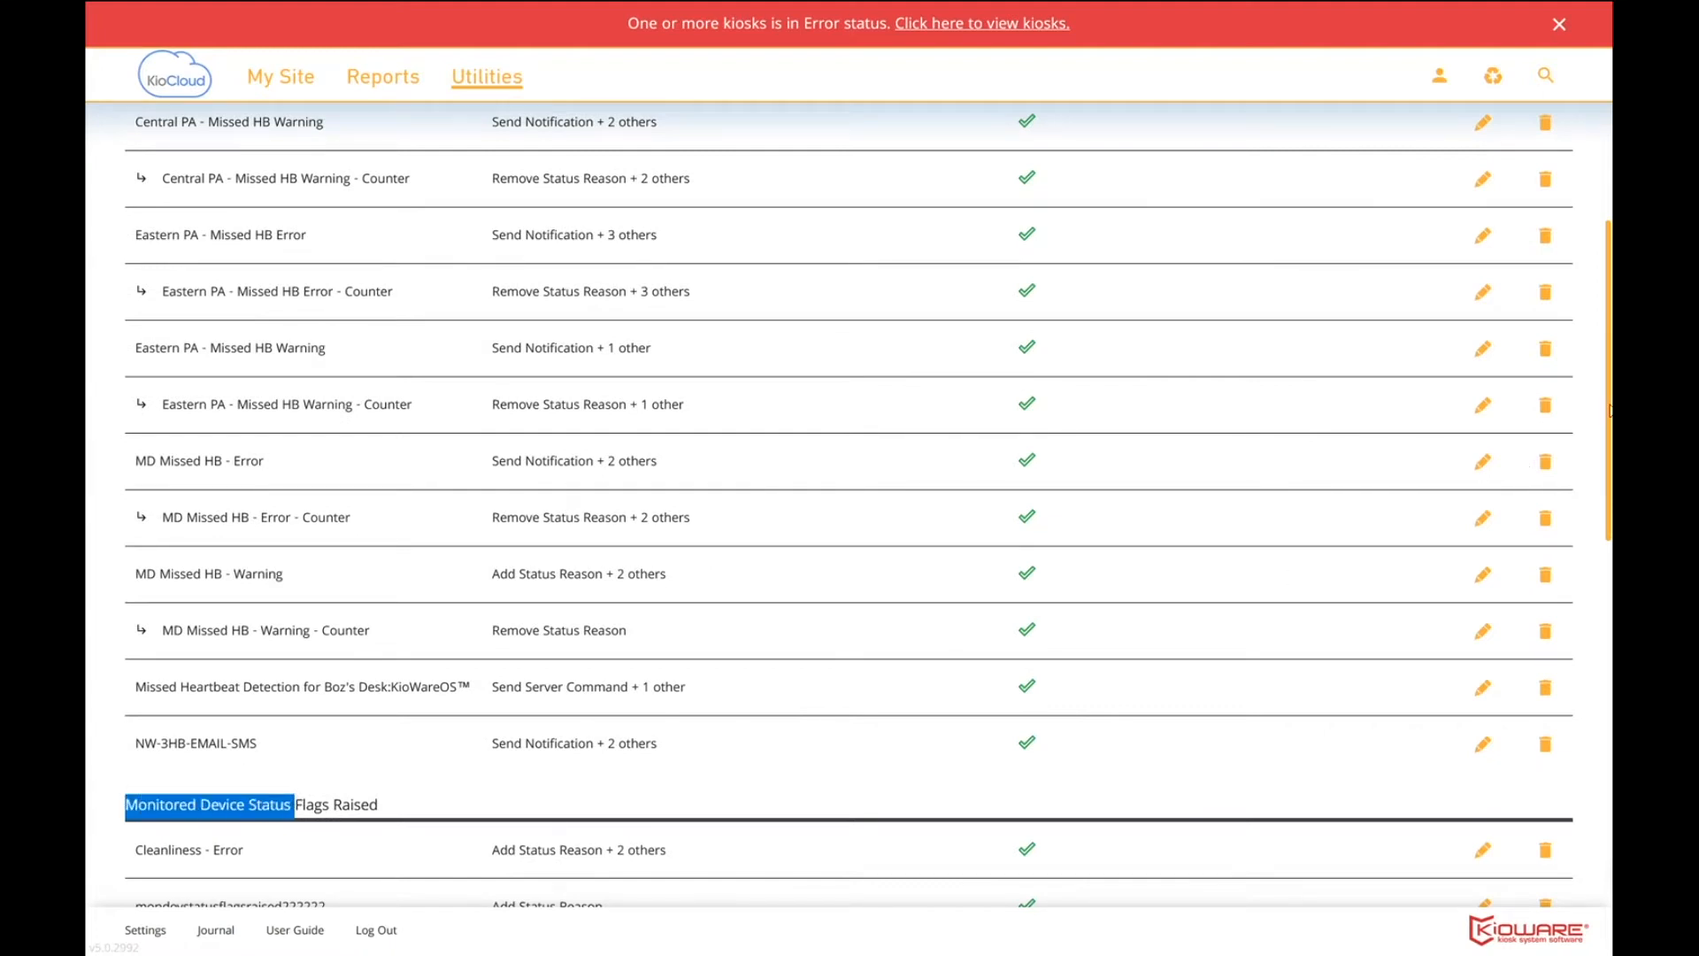
scroll(1609, 417, up, 3)
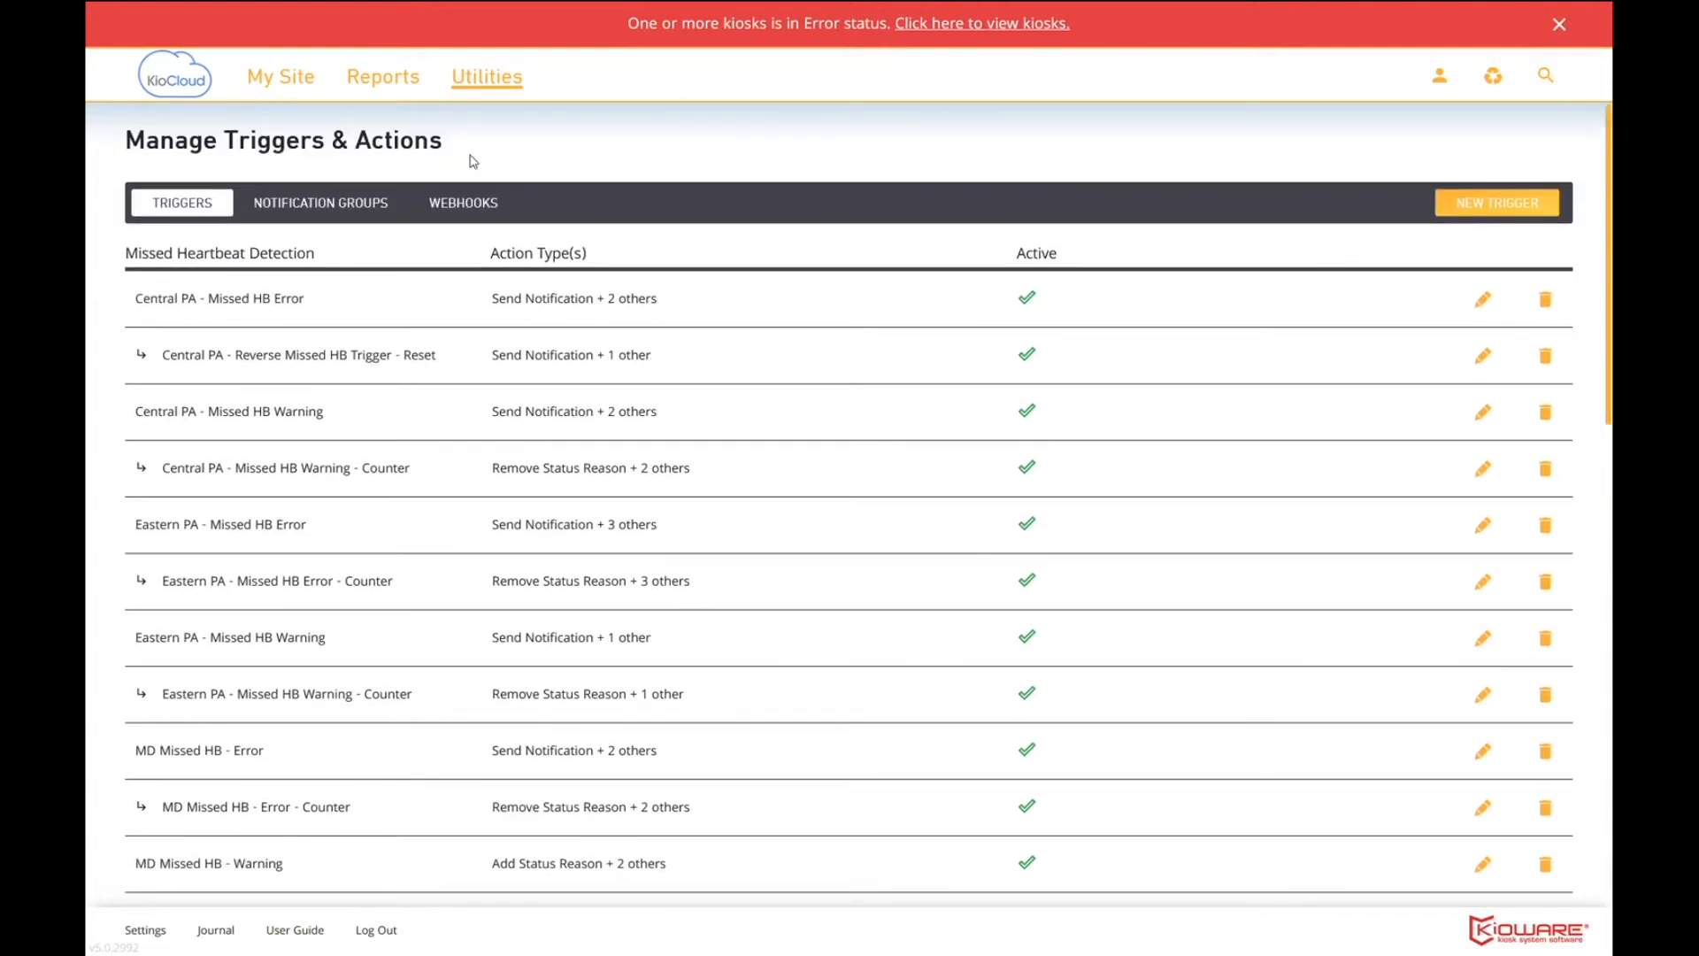
Step: Inspect the members and notification methods of the PA Support notification group, and return to the trigger list
click(332, 208)
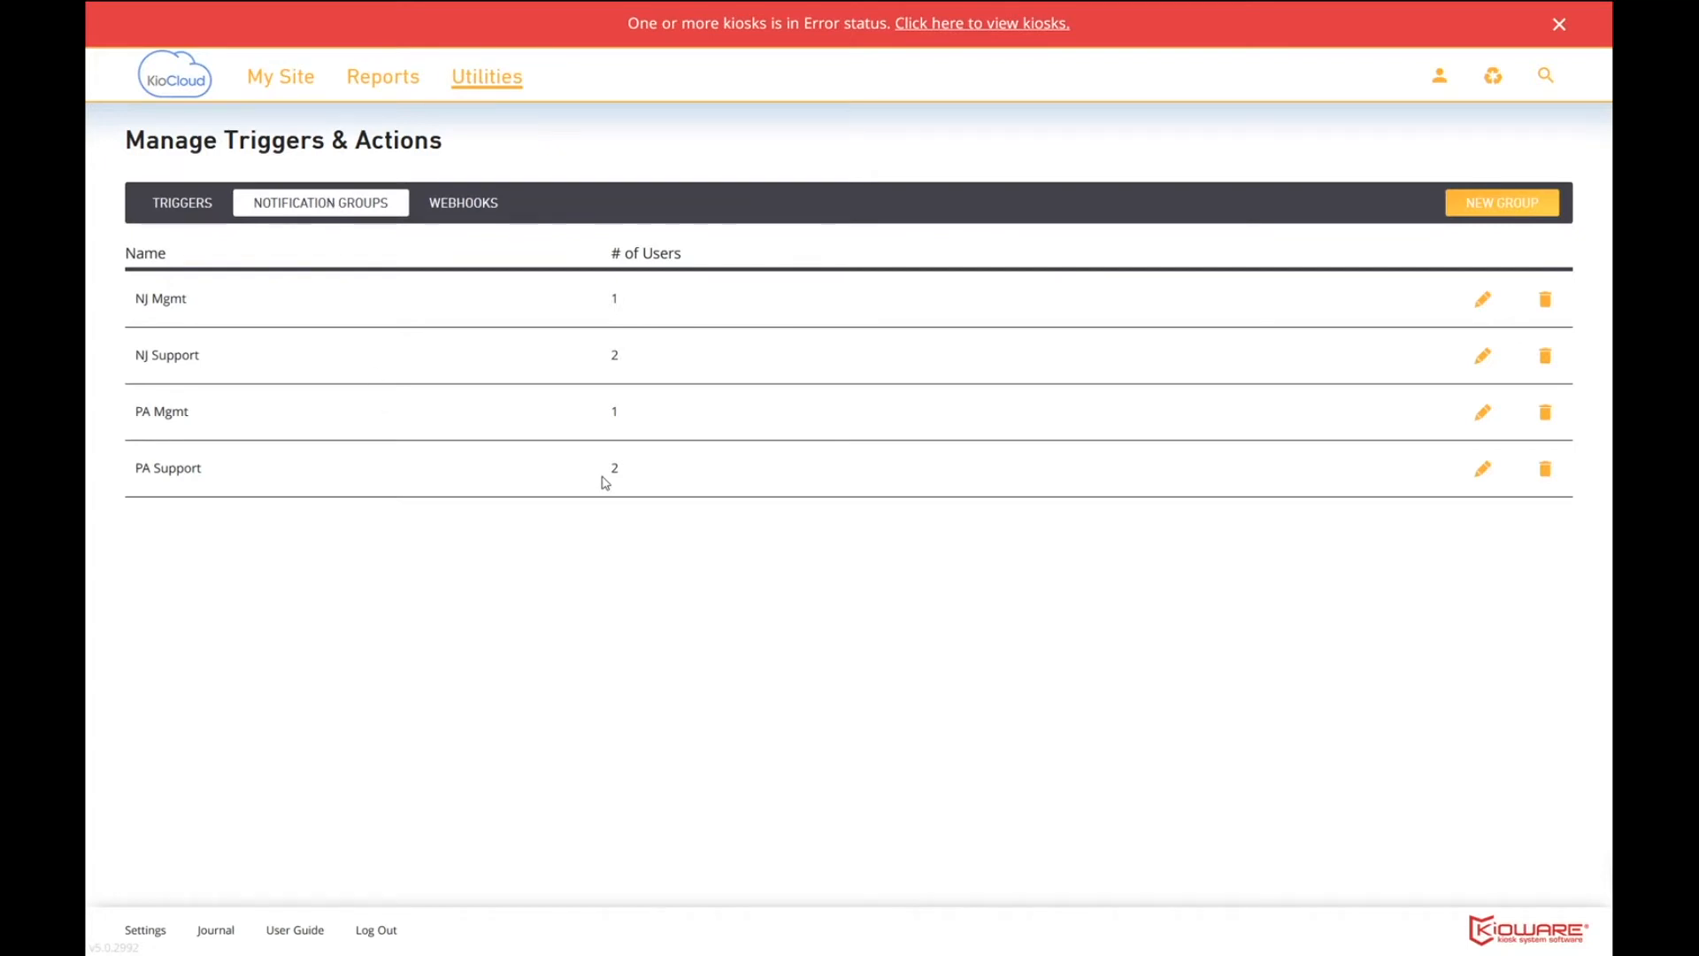
click(1484, 470)
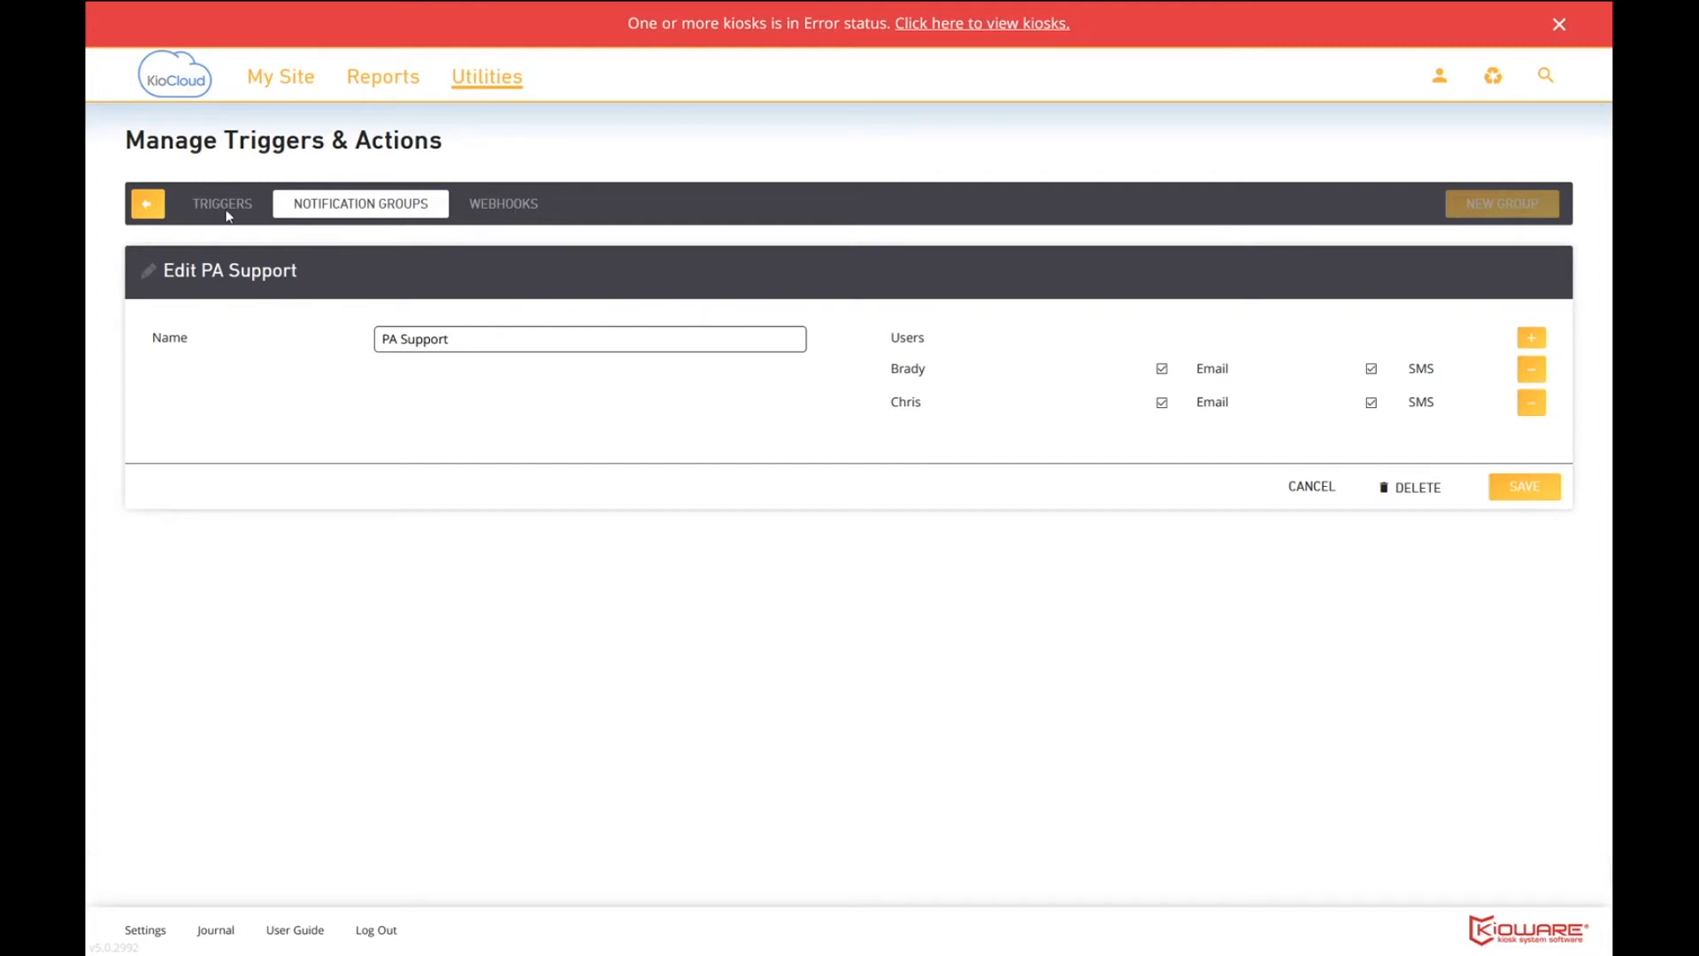
click(151, 205)
click(174, 203)
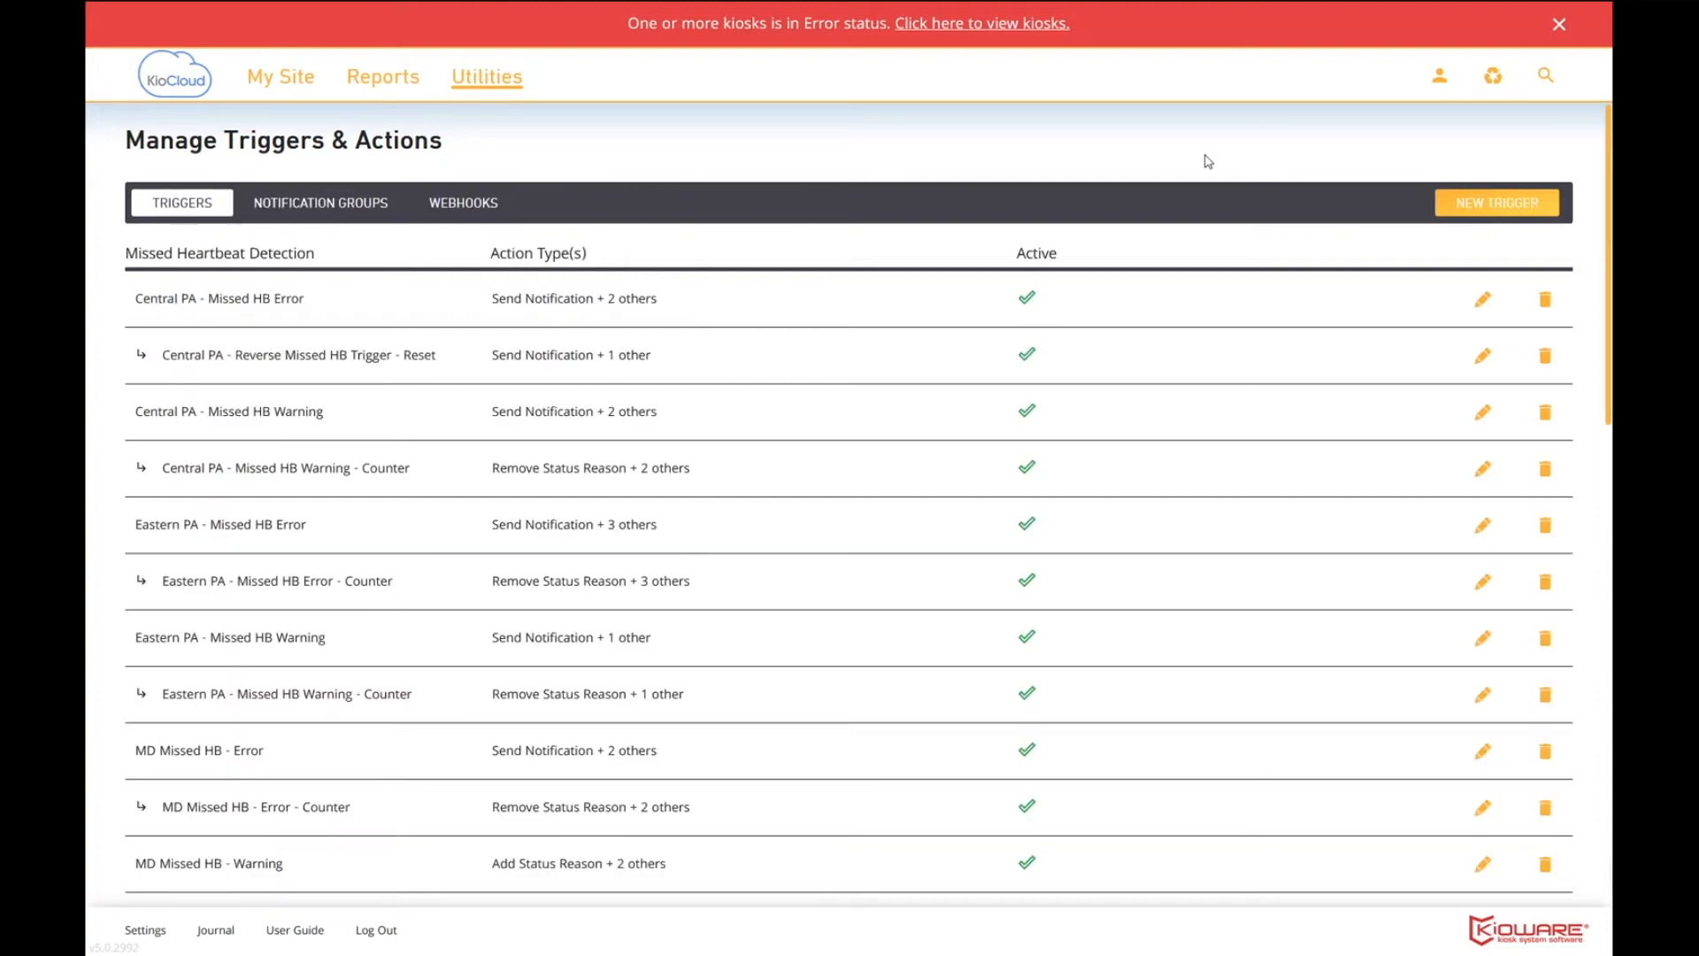
Step: Create a new trigger with the description "Event Log Test"
click(1500, 203)
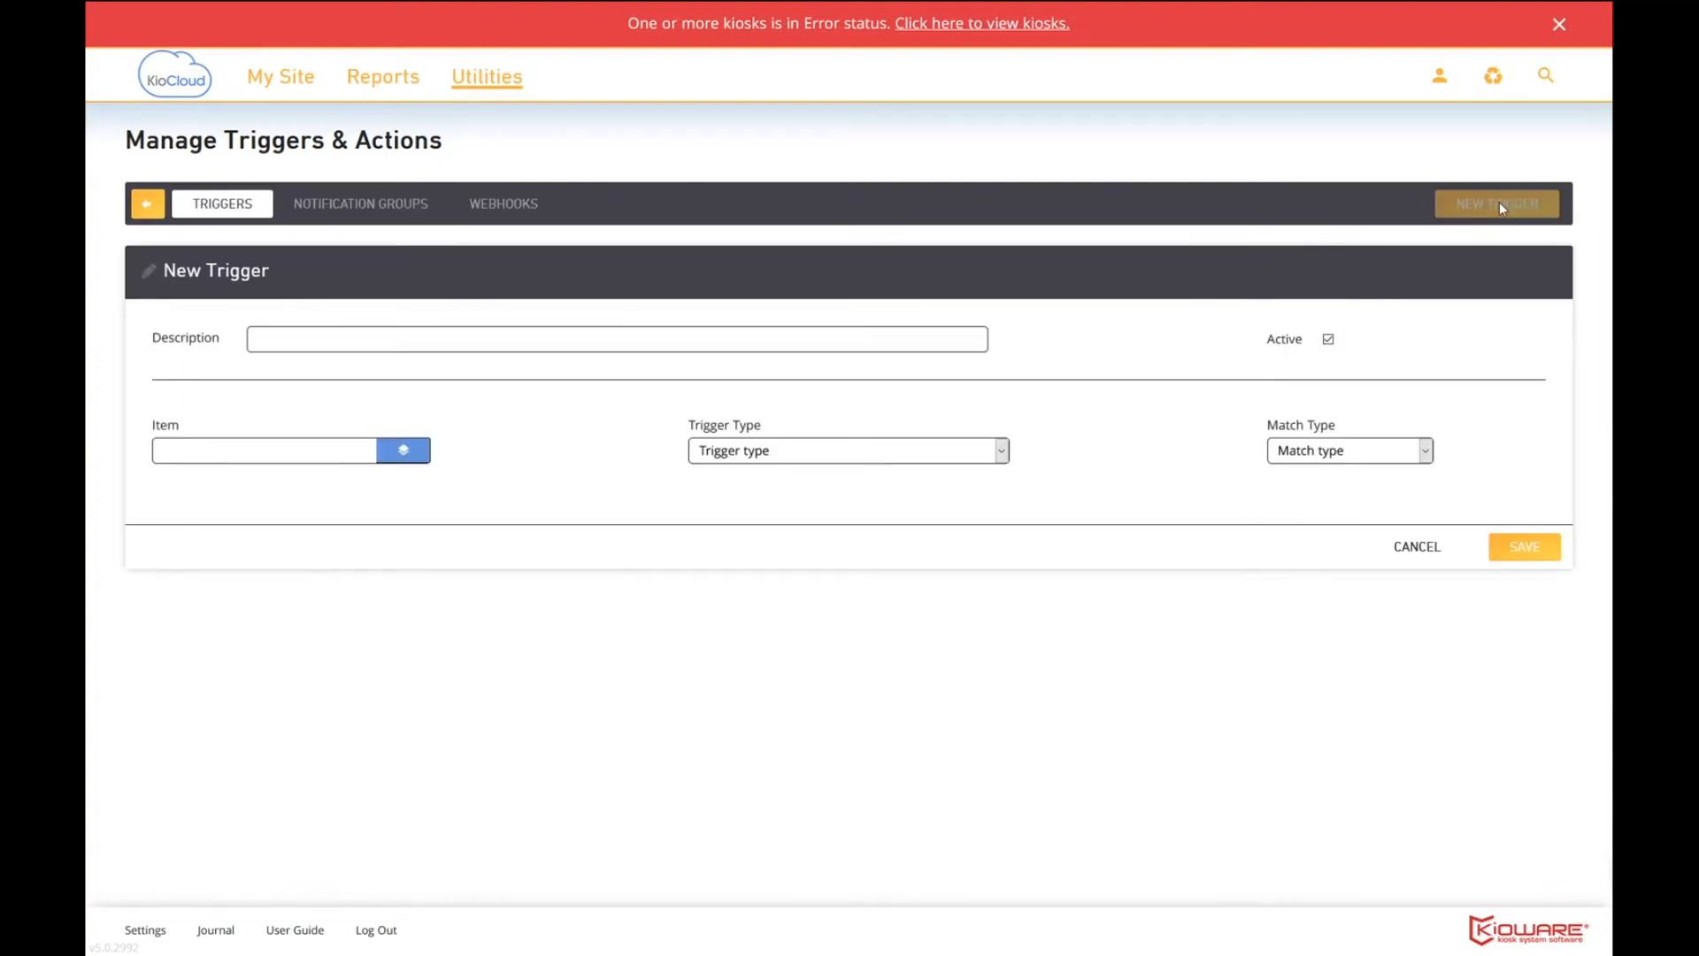
click(429, 343)
text(eve)
key(Down)
key(Return)
Step: Assign the trigger to the Pennsylvania group under Geographic / Eastern US / Mid Atlantic
click(400, 452)
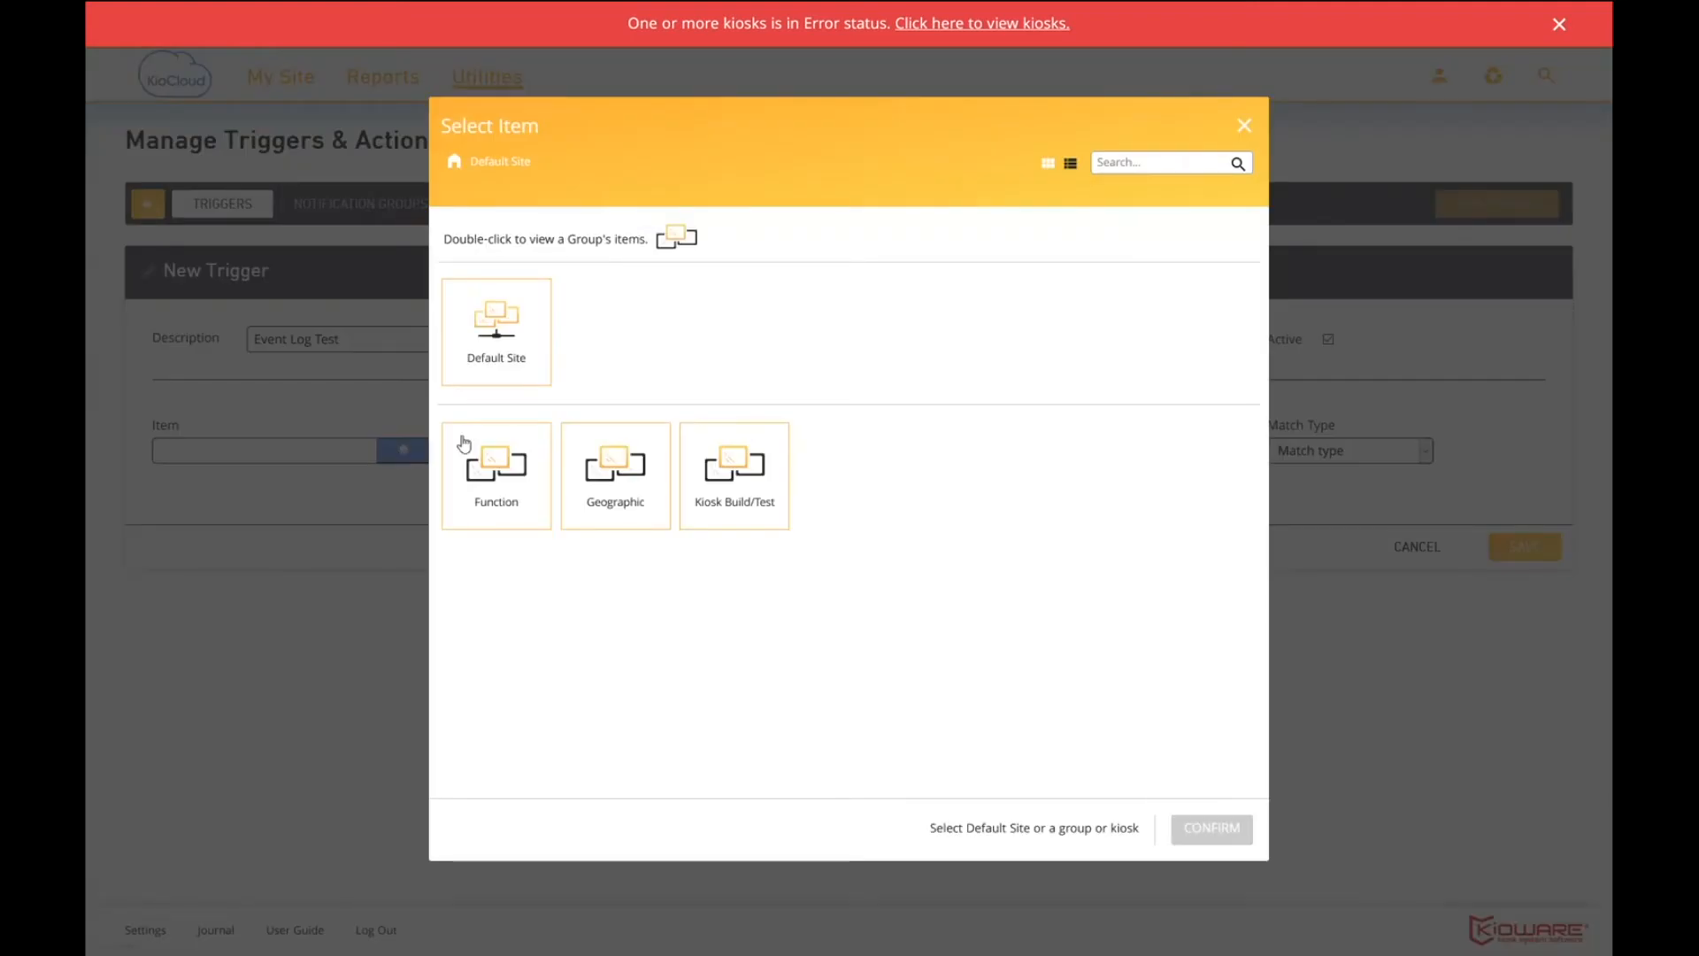
click(515, 363)
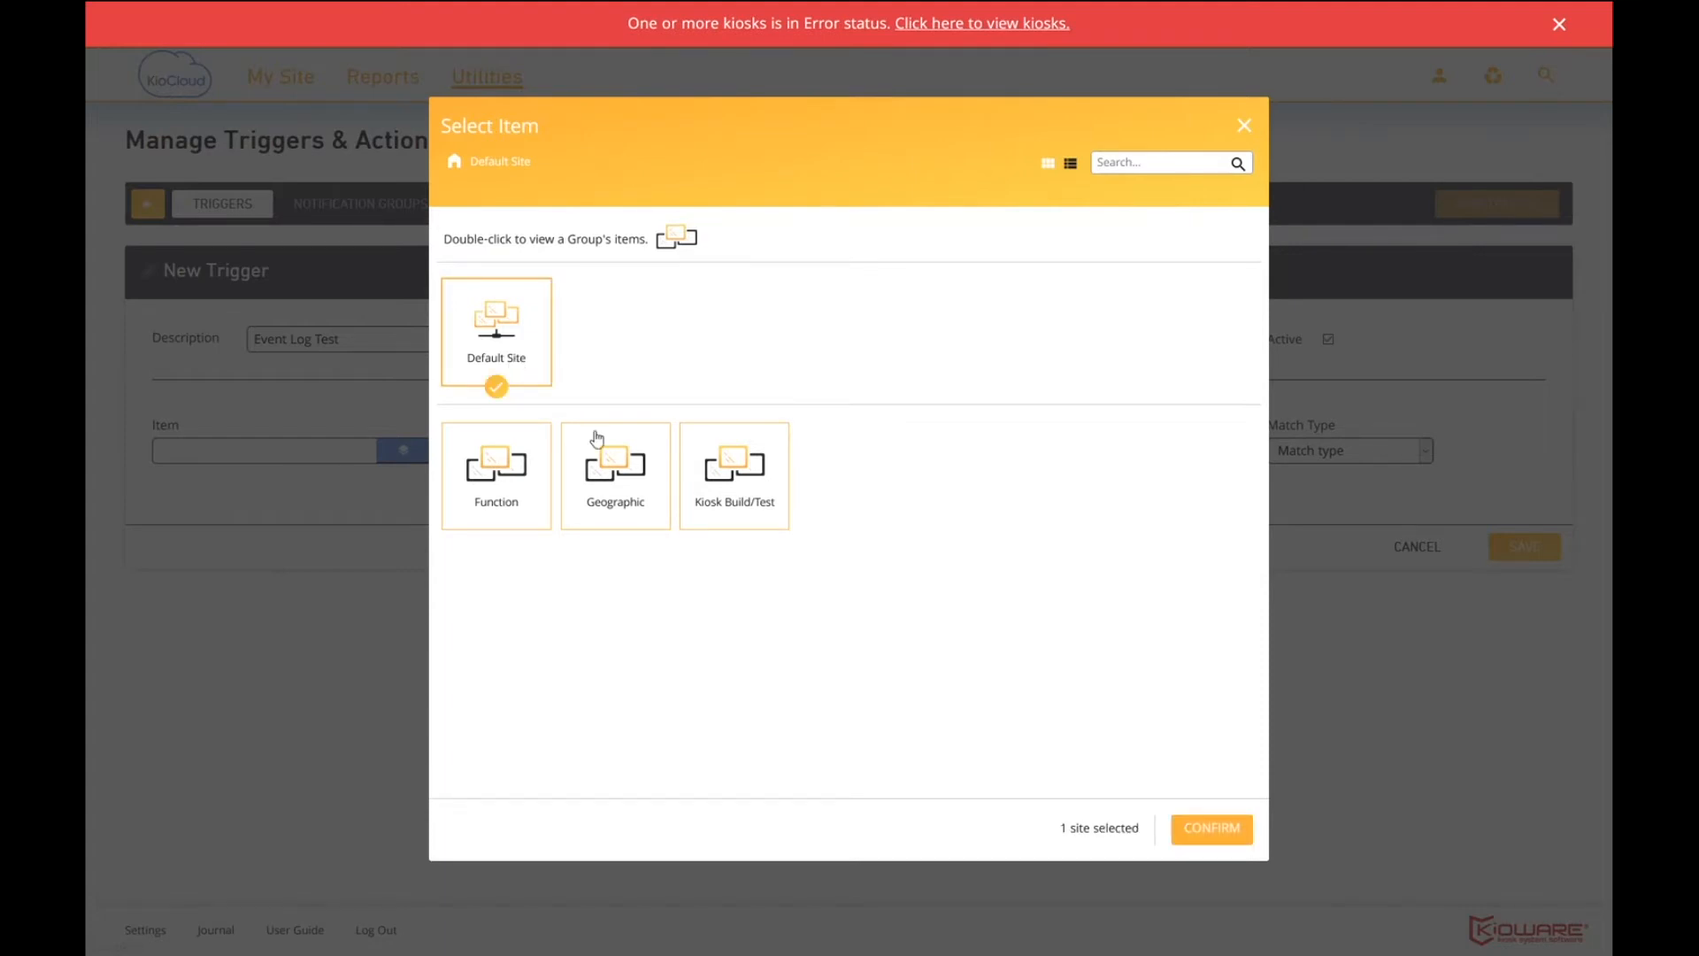
double_click(623, 469)
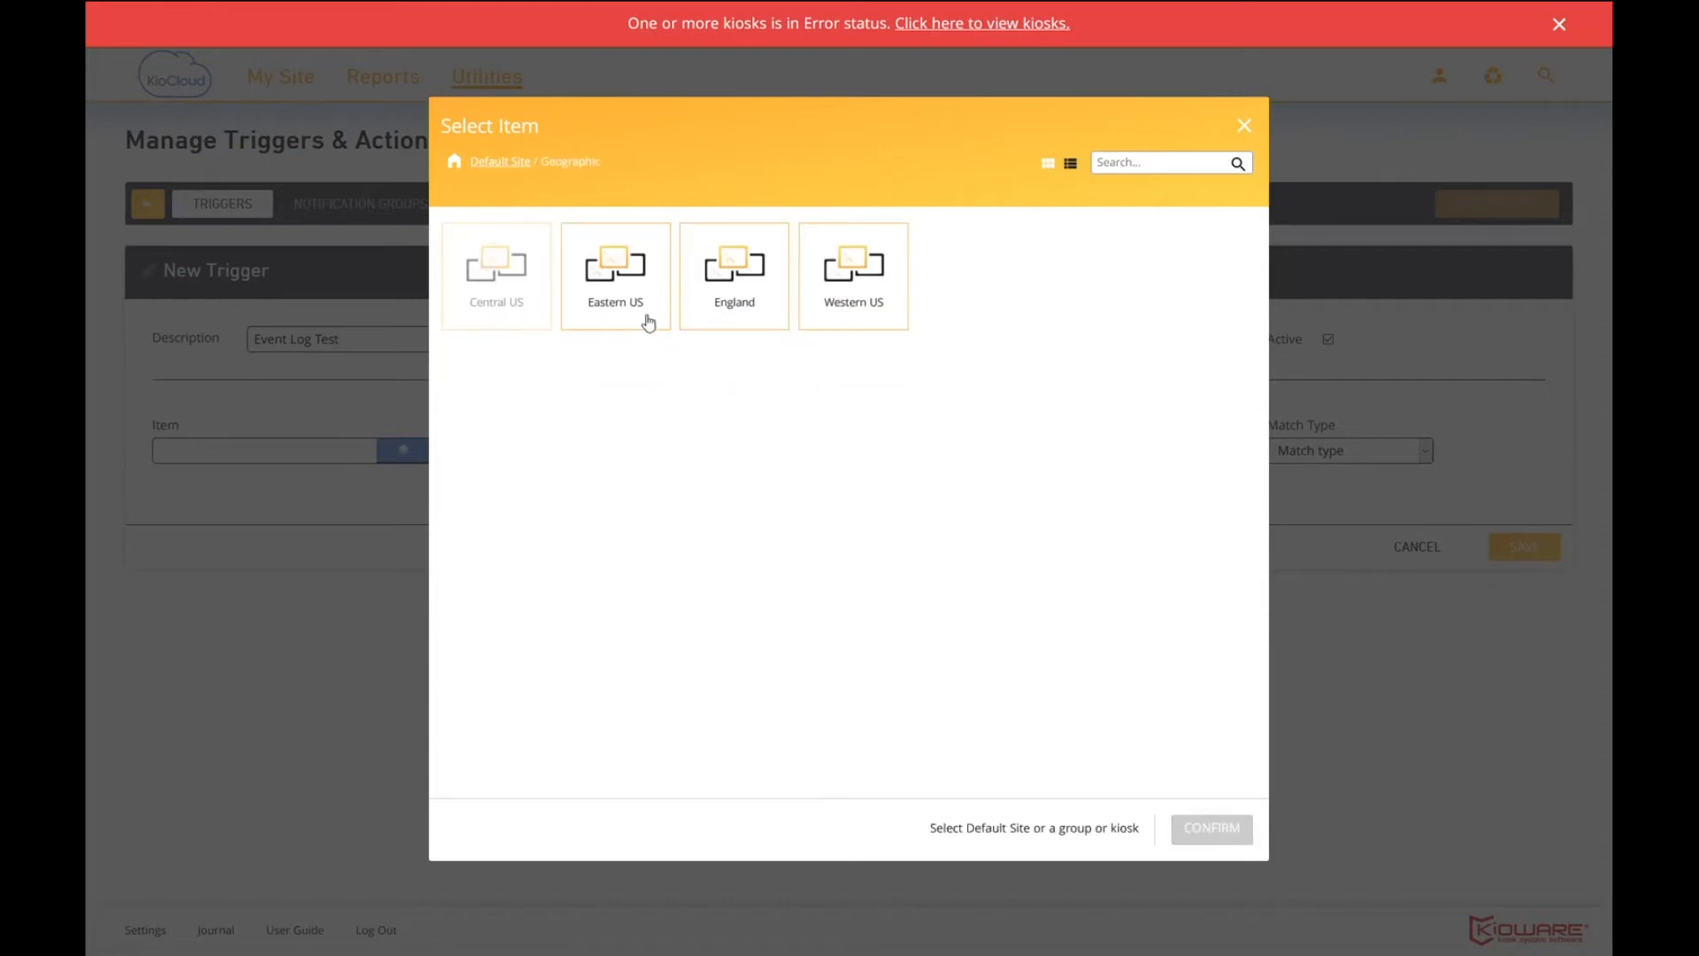
double_click(620, 287)
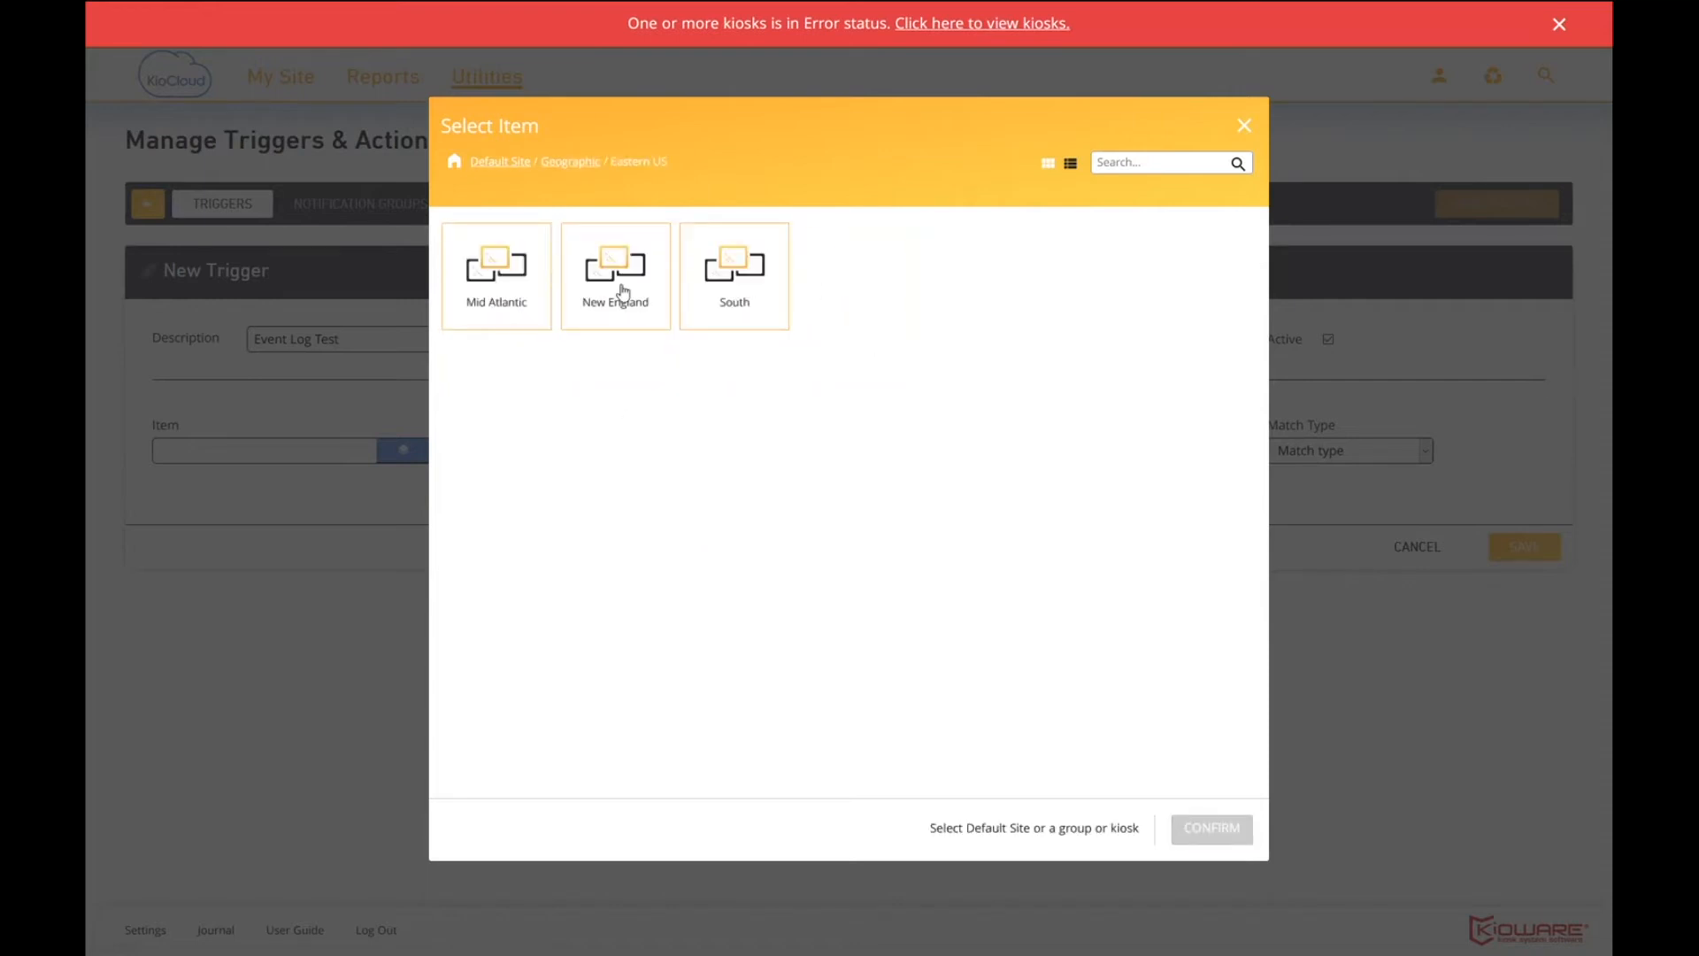
double_click(498, 278)
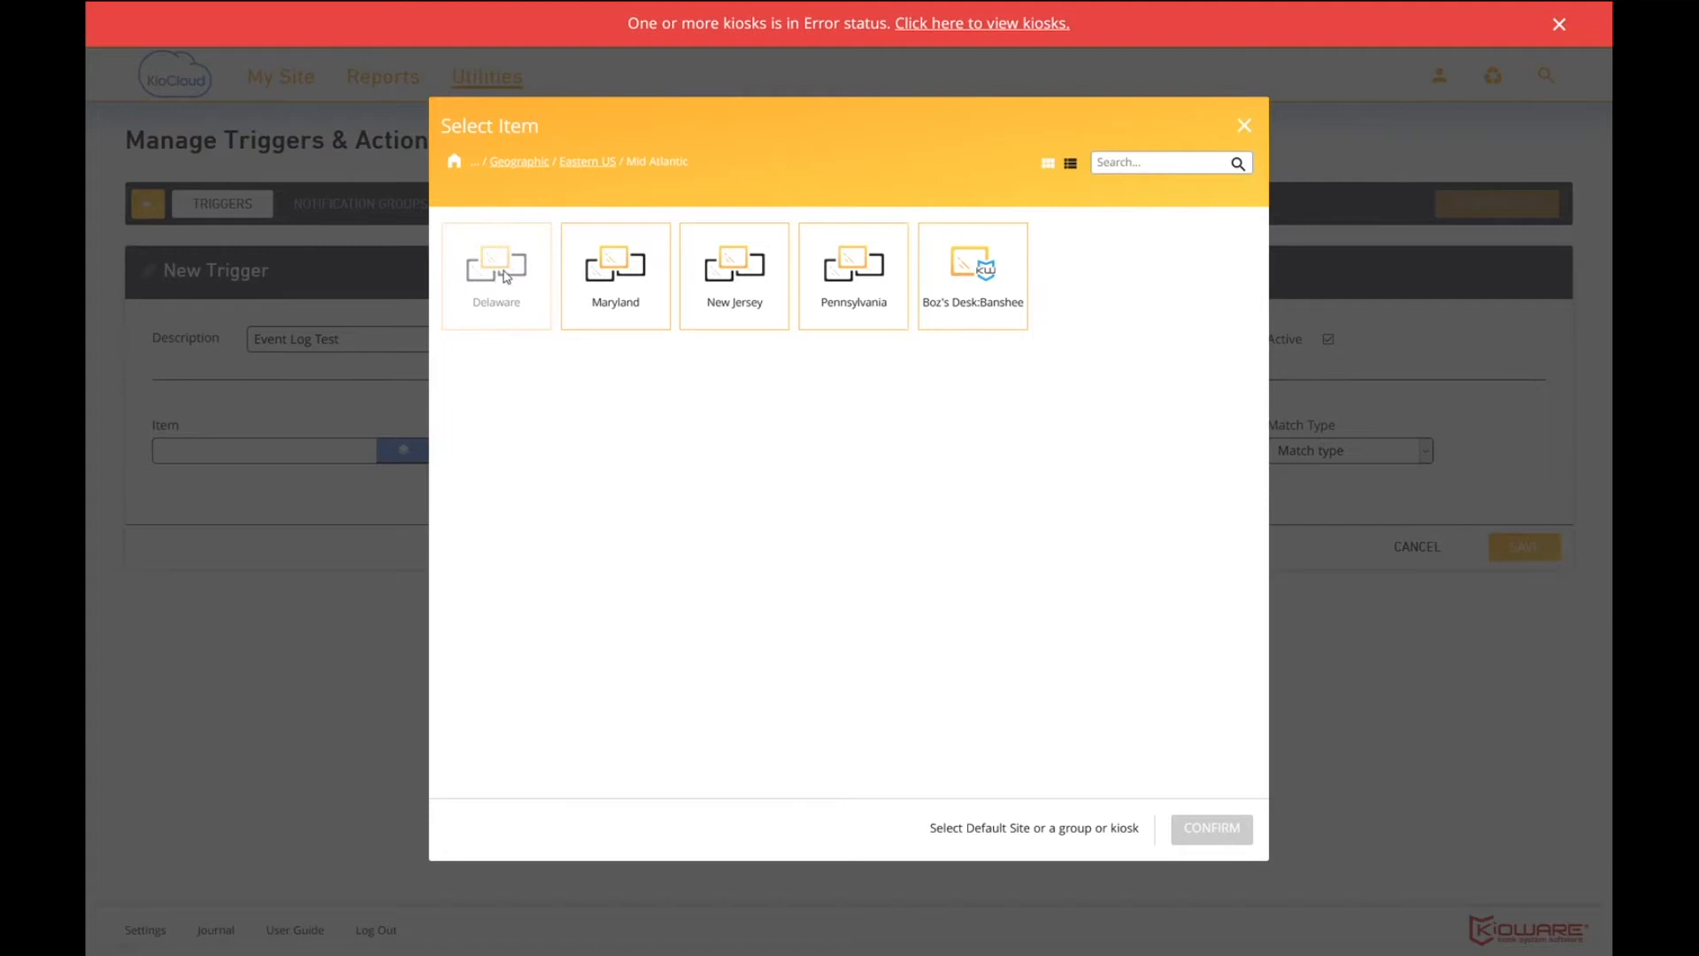
click(853, 289)
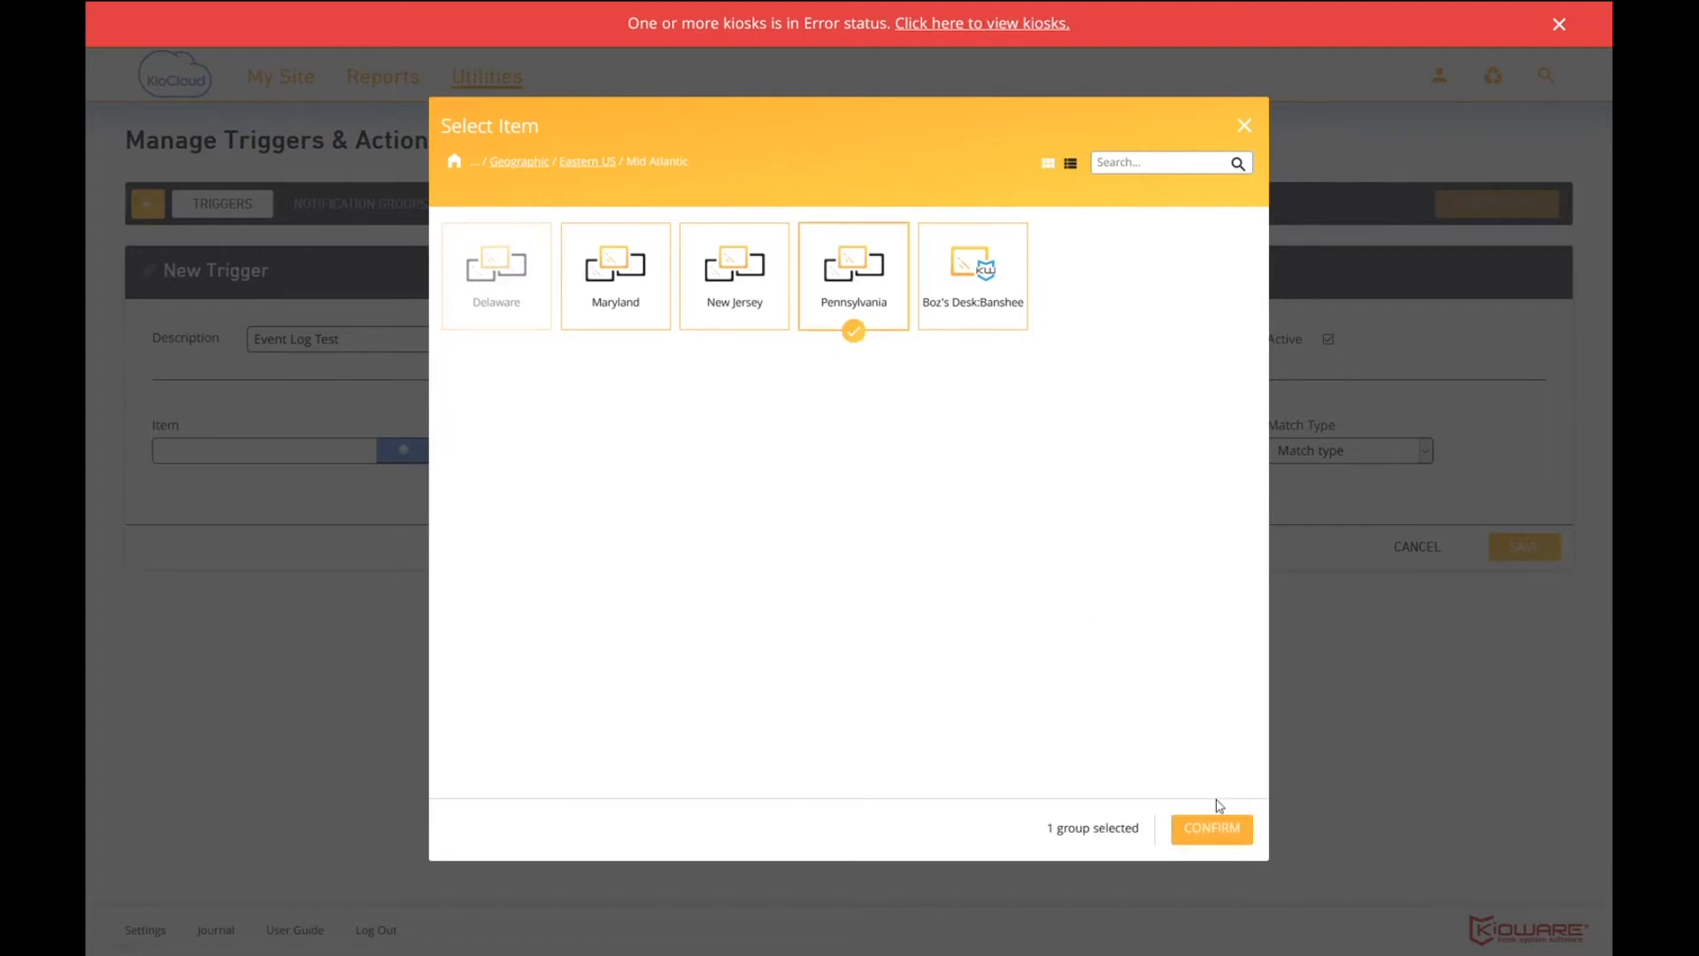
click(1212, 829)
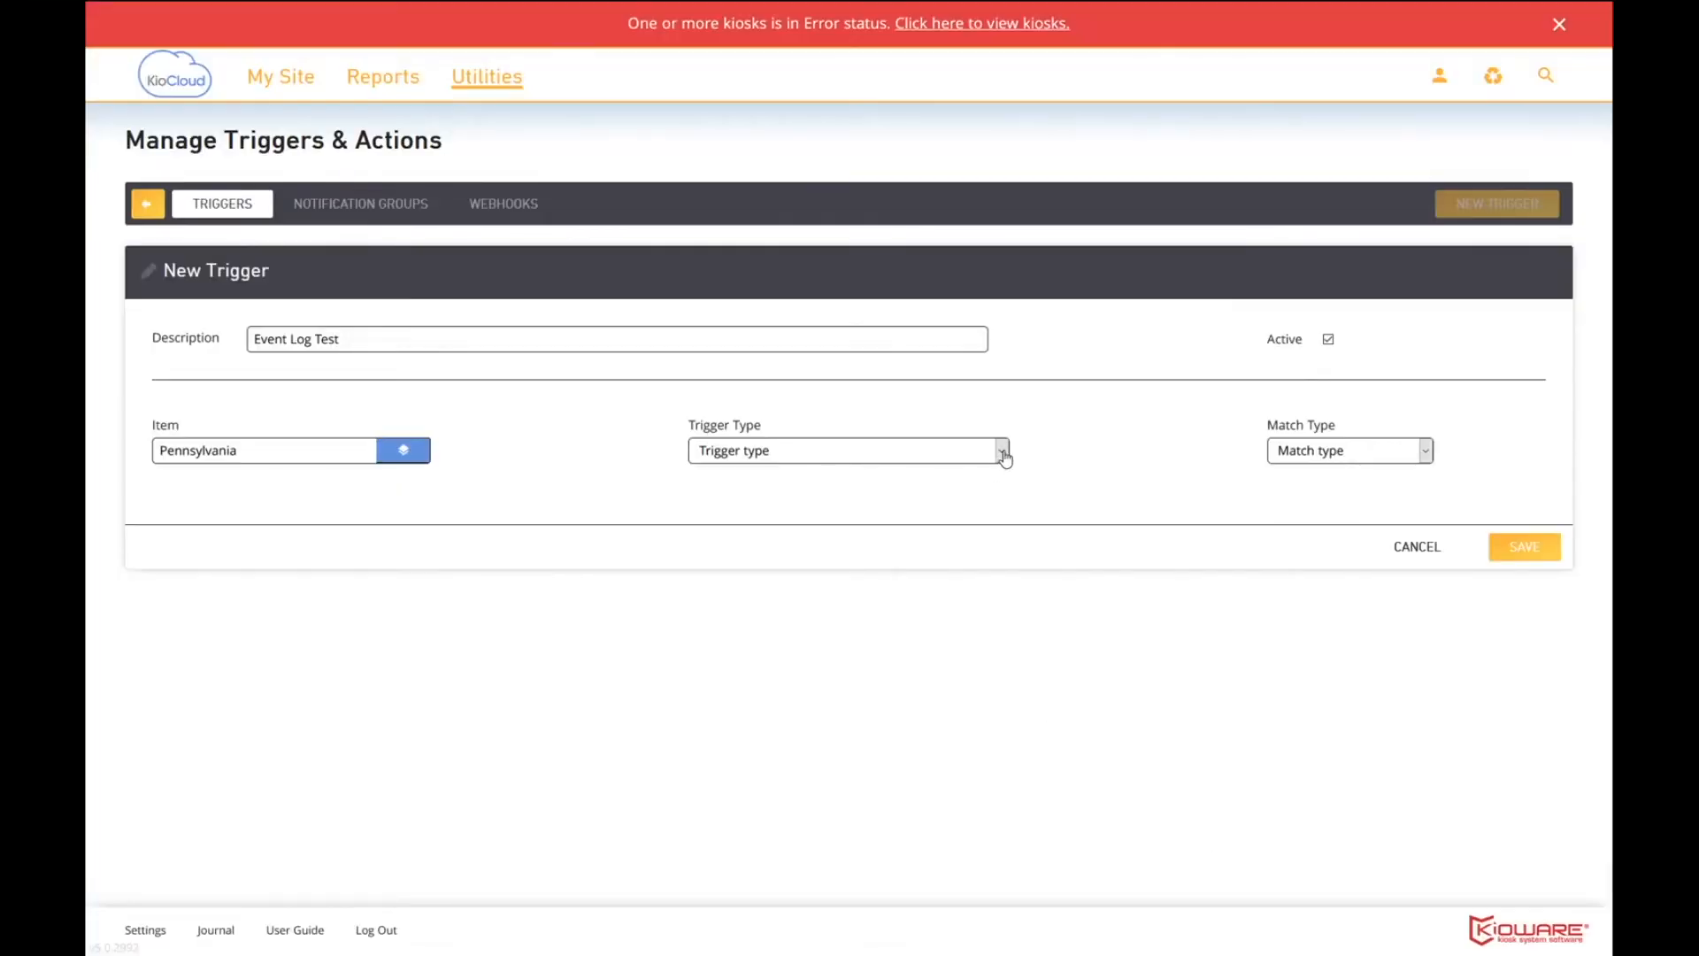
Step: Set the trigger type to Event Log Match and the match type to "ALL items must match"
click(1004, 454)
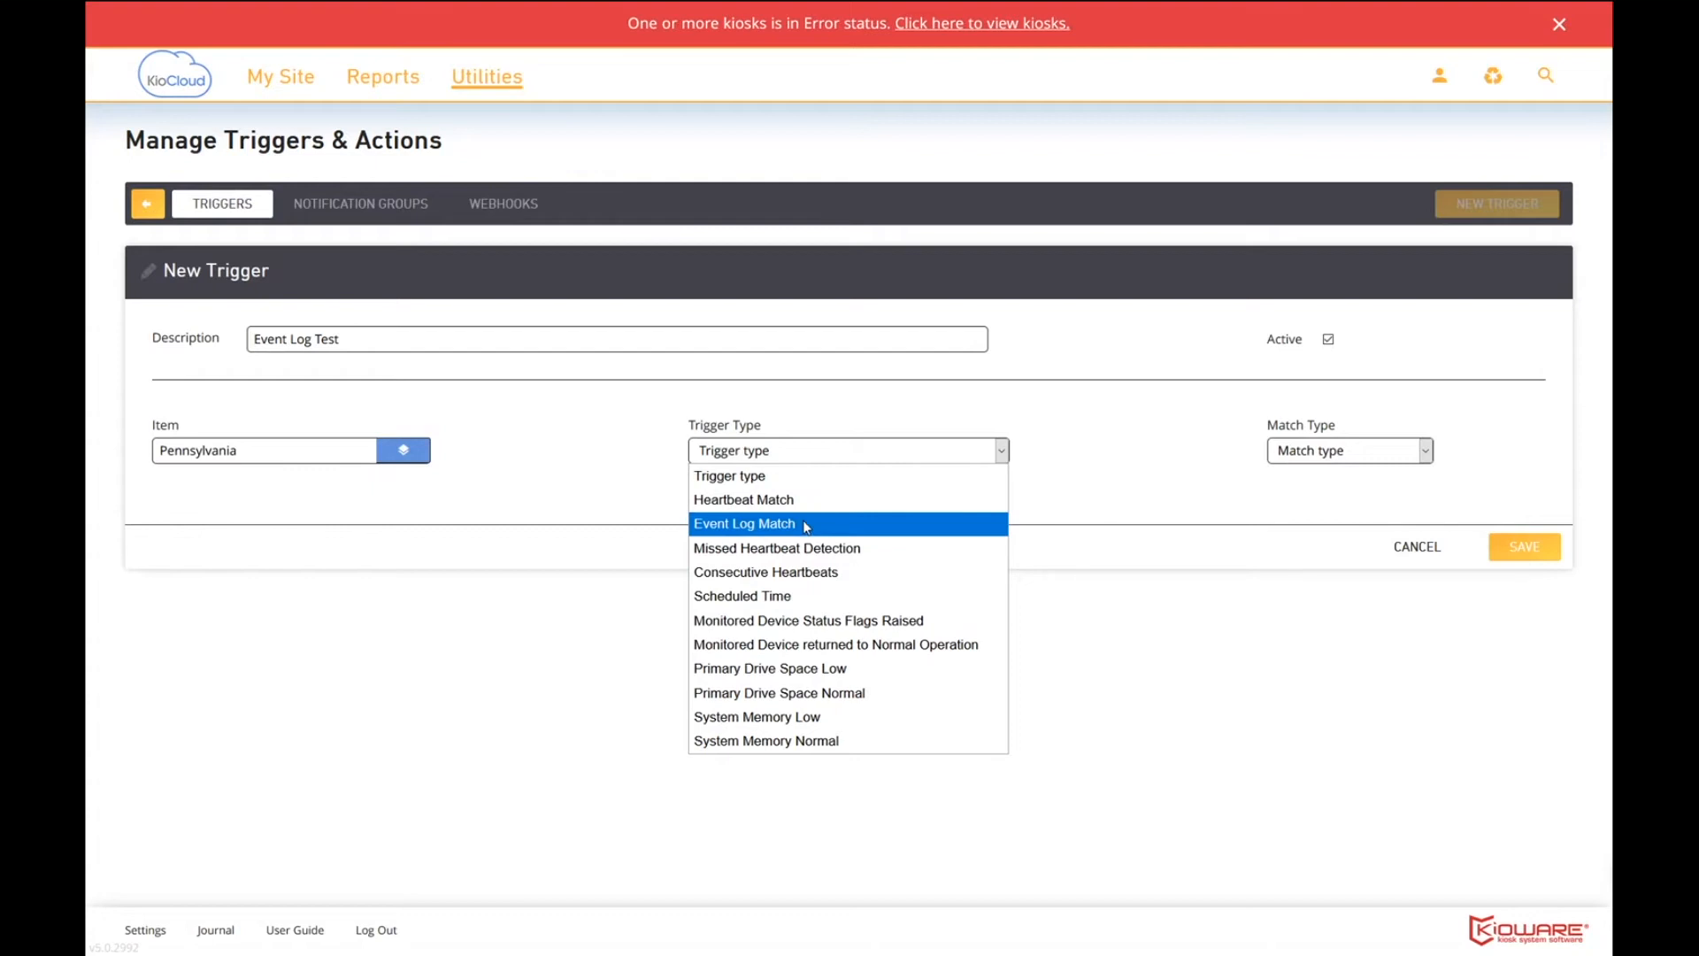
click(806, 526)
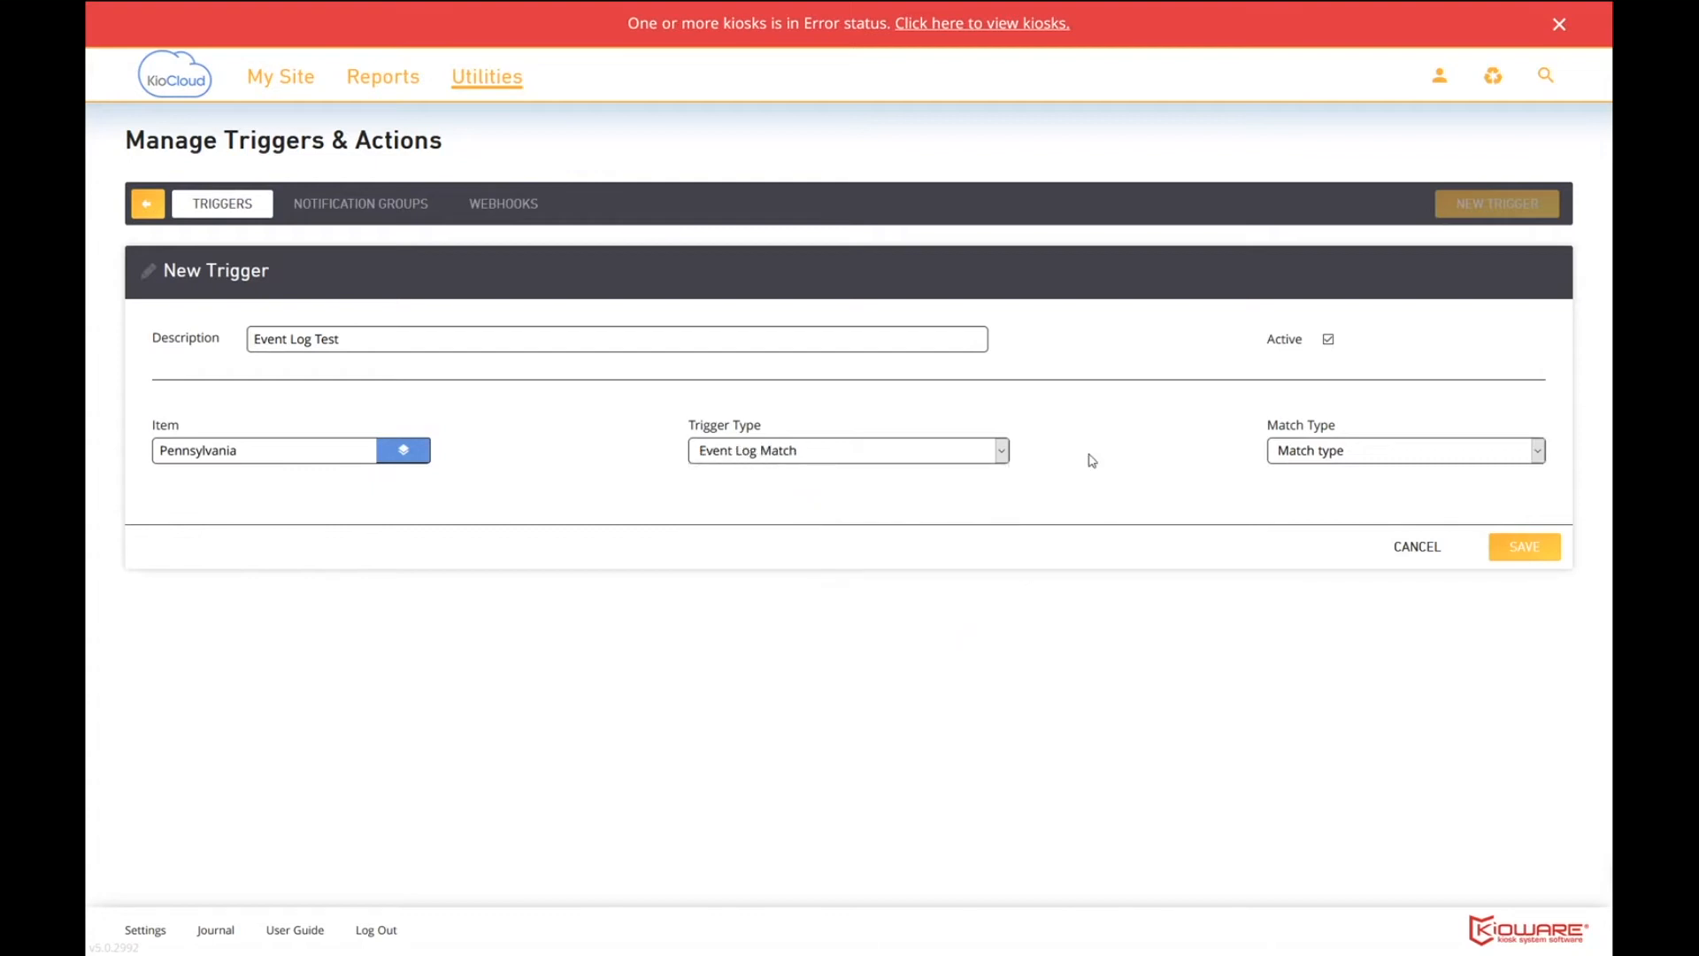
click(1539, 456)
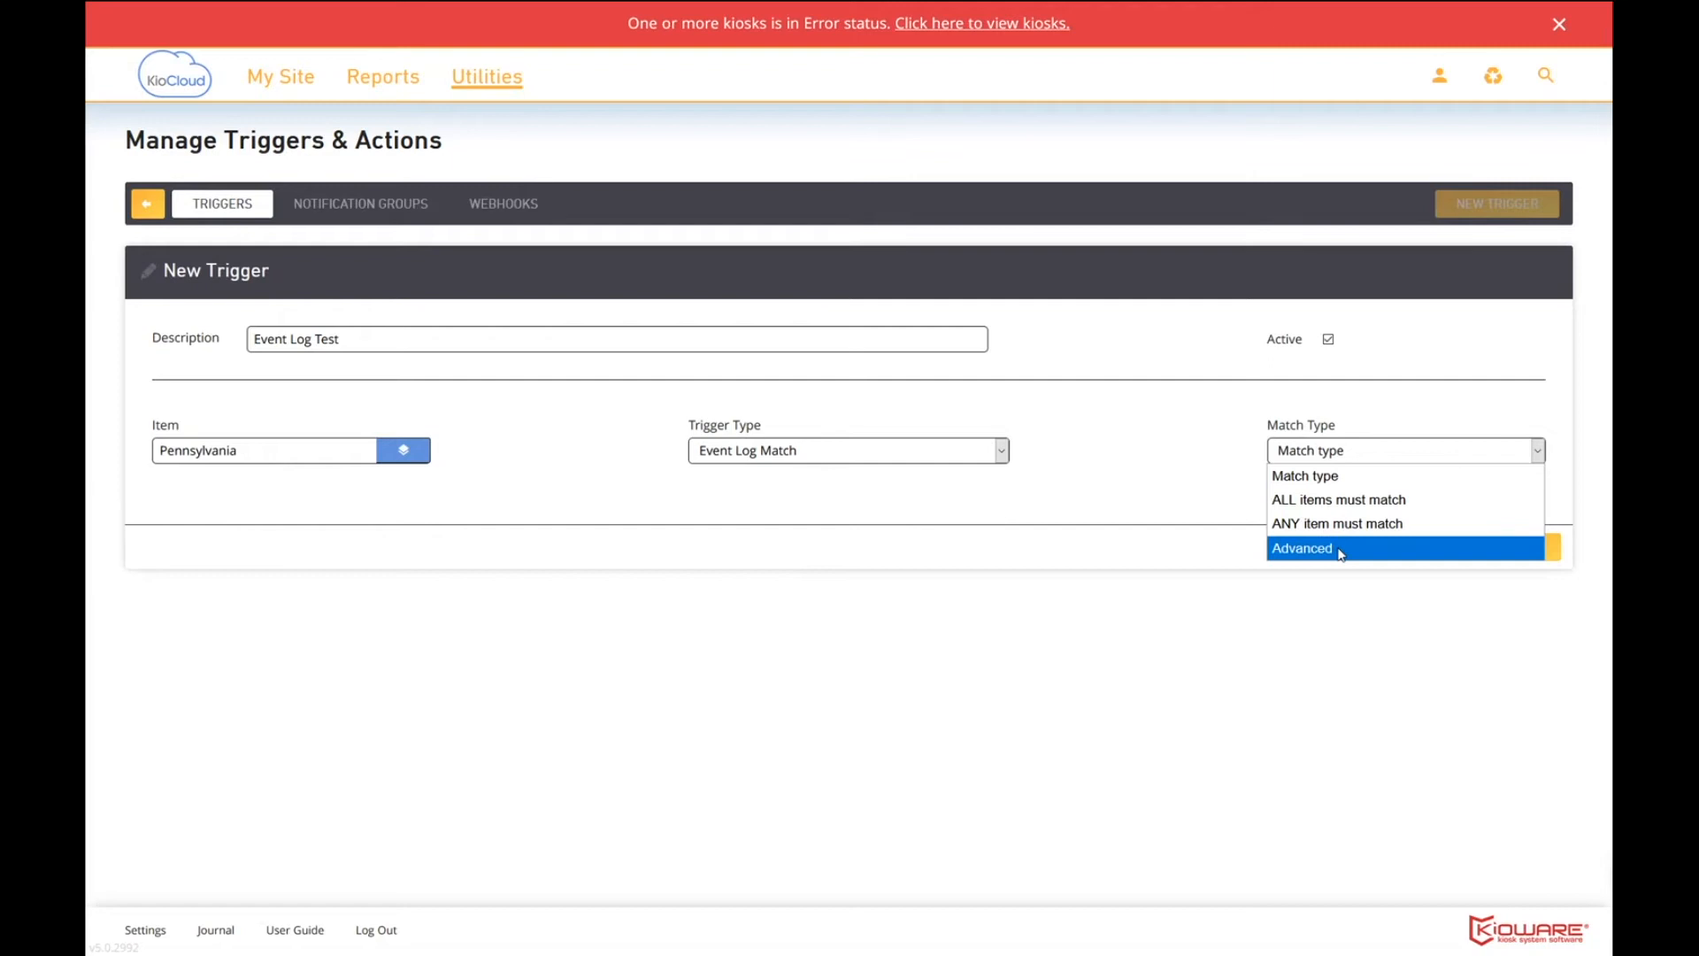
click(1324, 500)
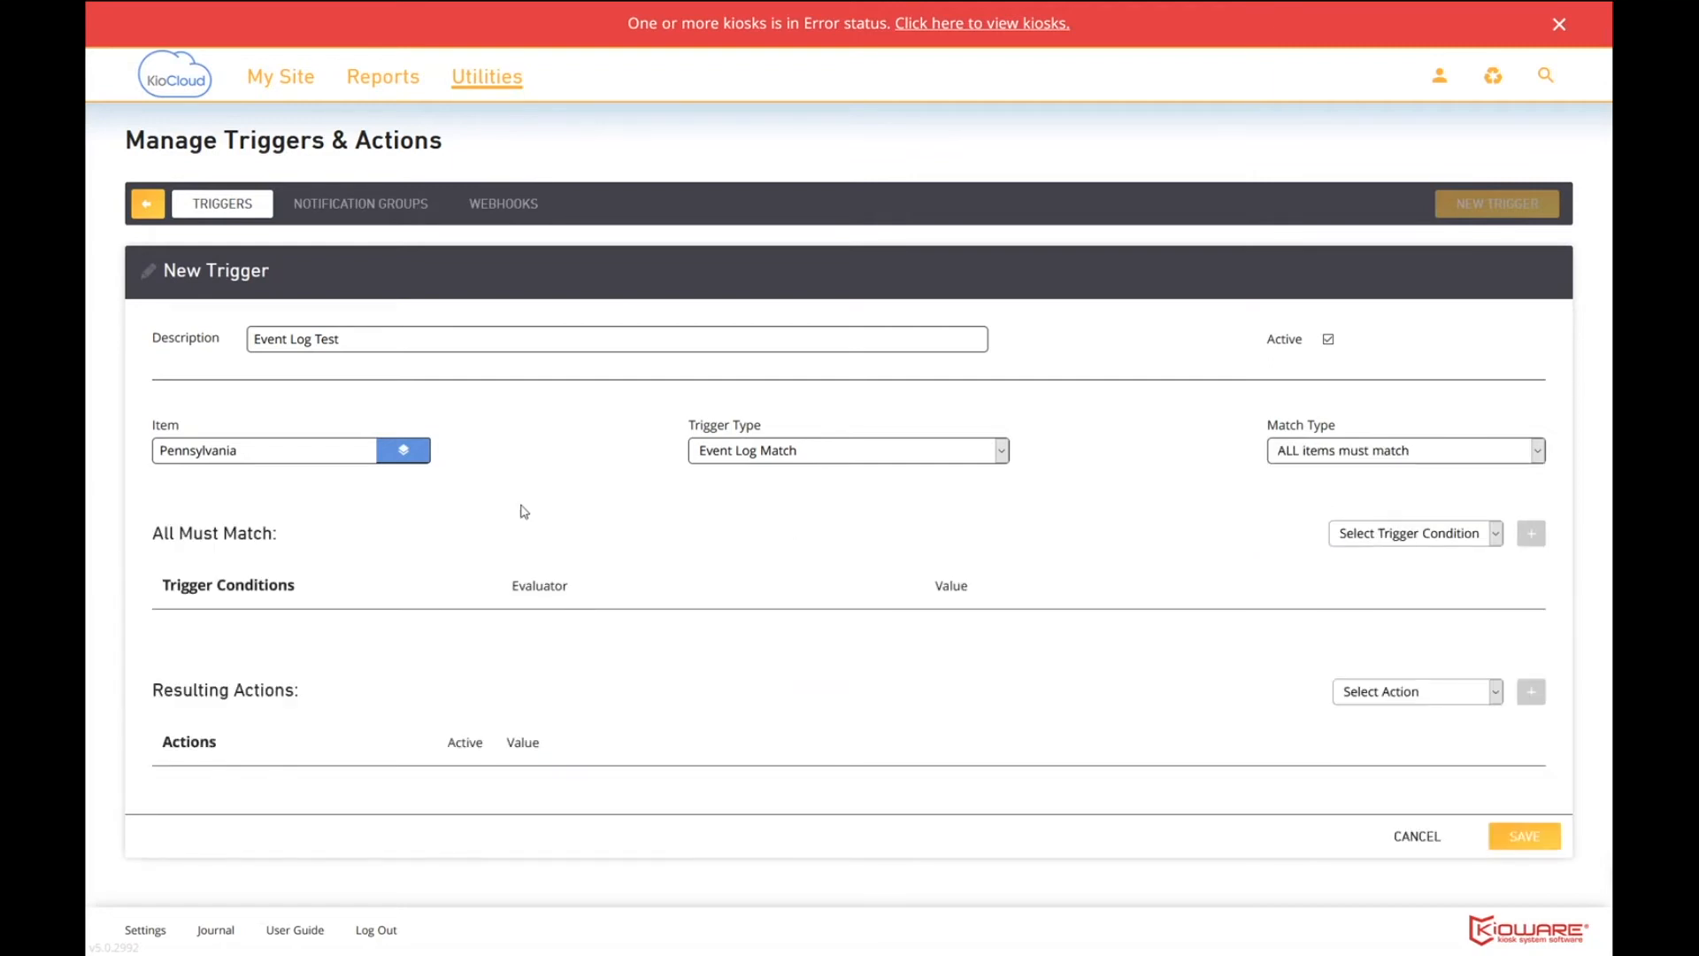
Step: Add a Message trigger condition that uses the "contains" evaluator with the value "Device XYZ"
click(1495, 535)
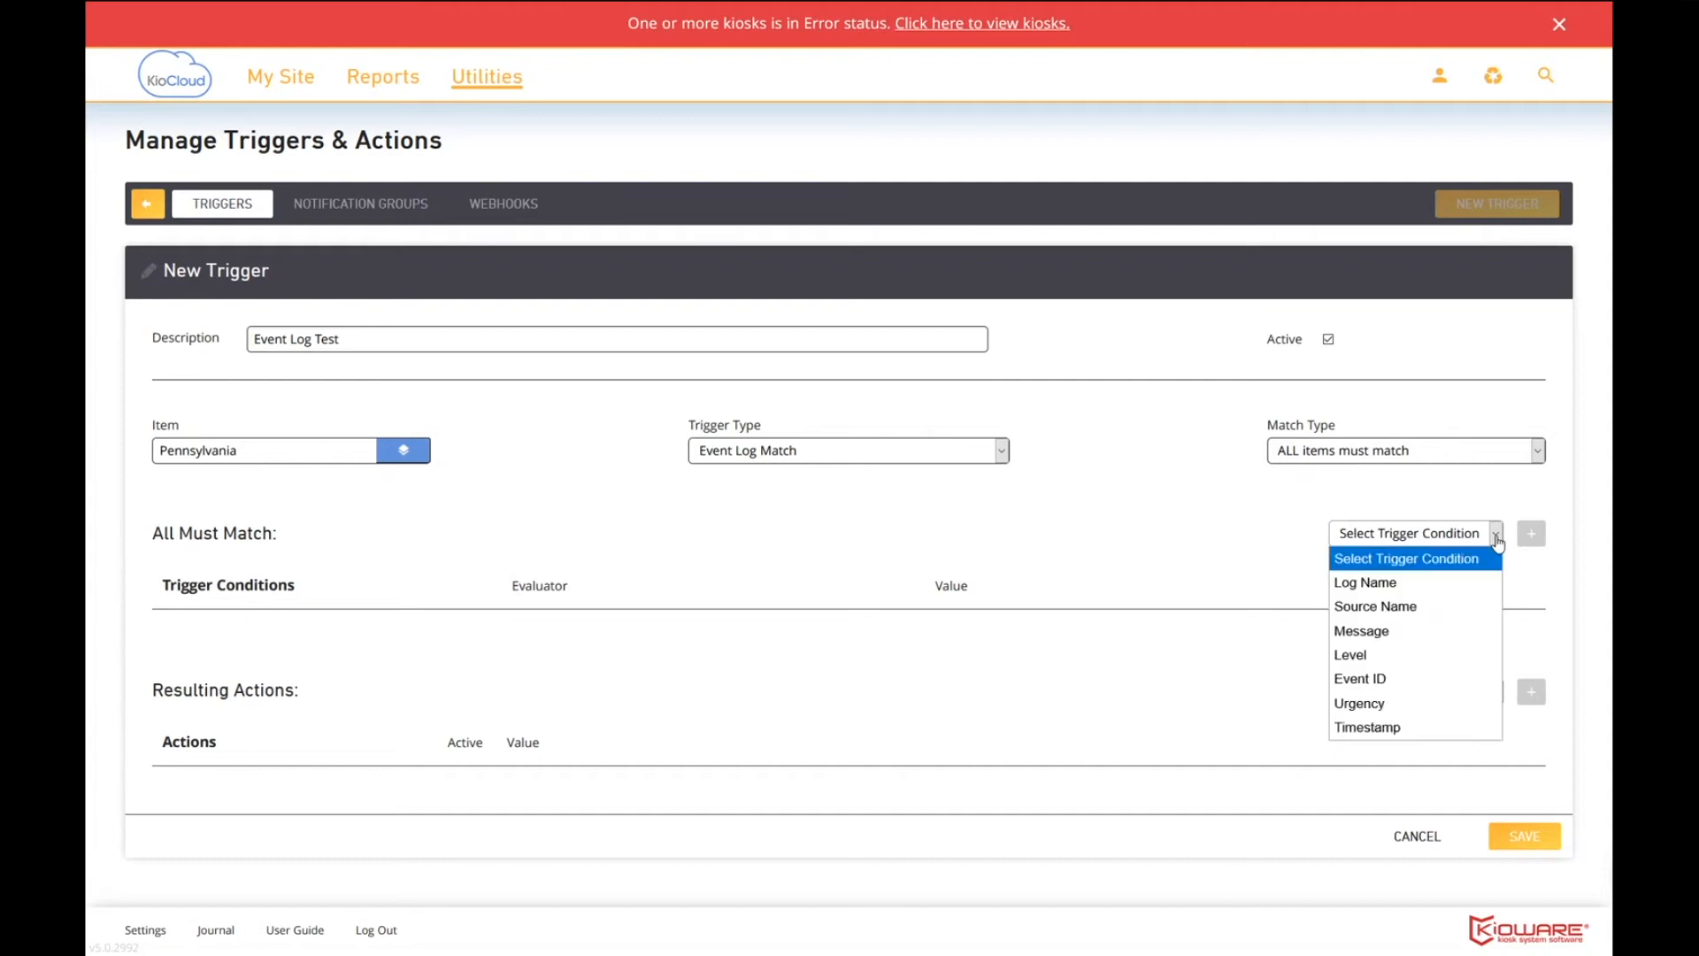
click(1409, 637)
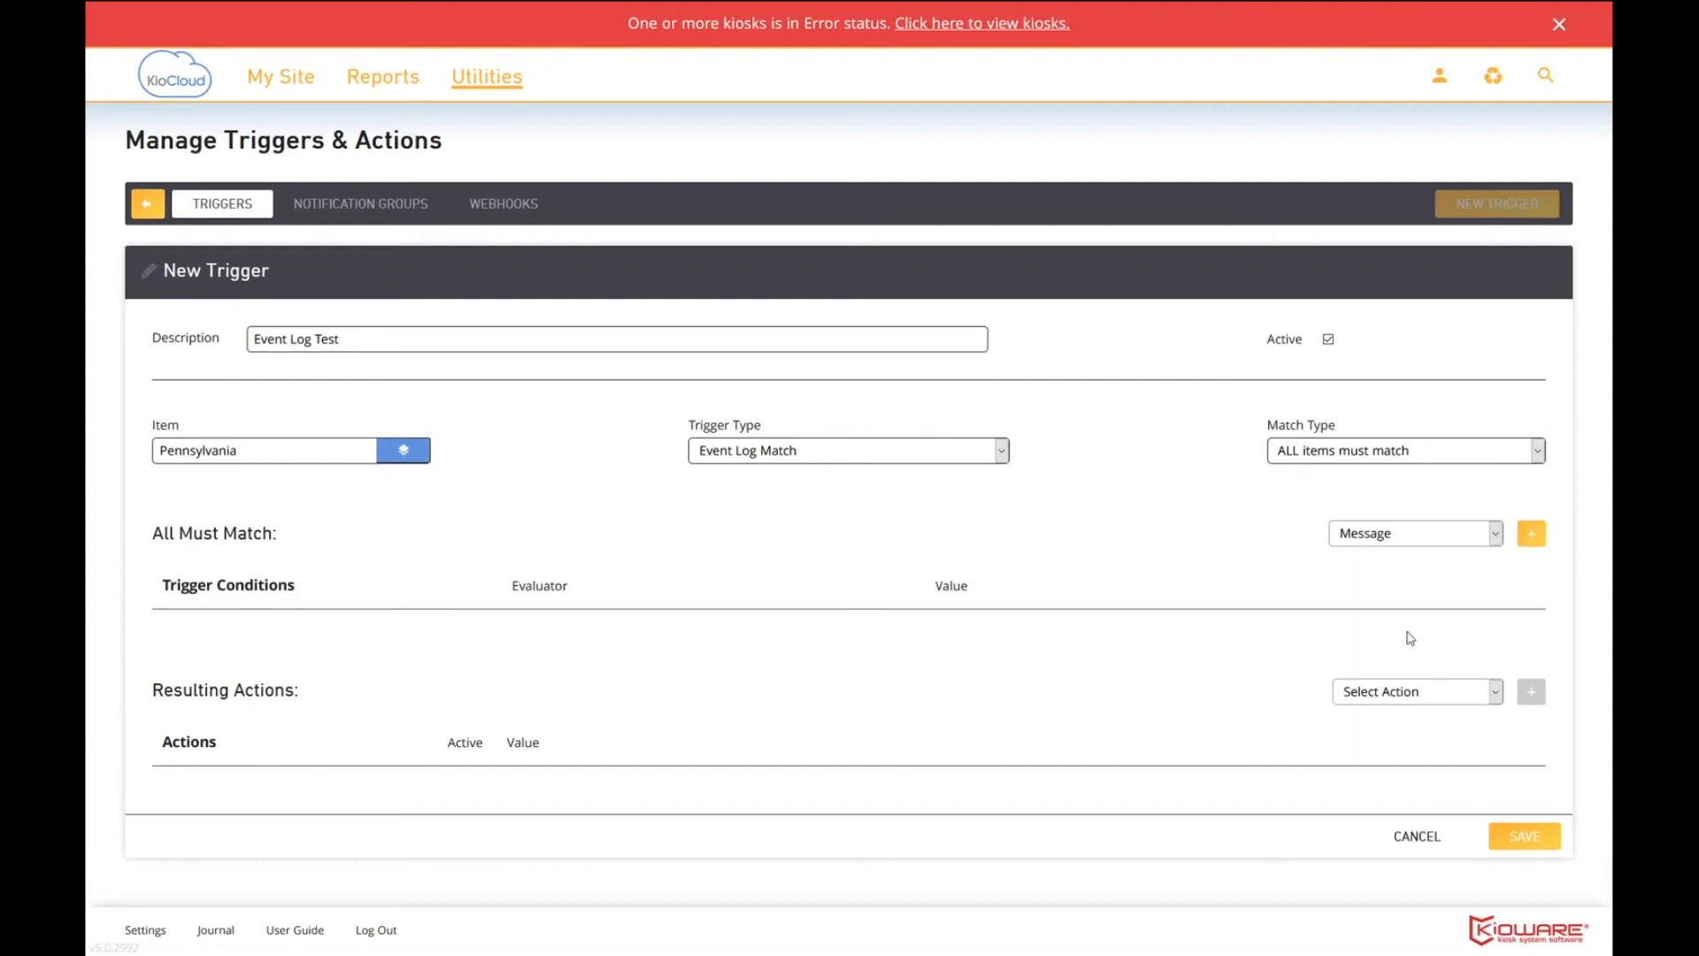
click(1532, 539)
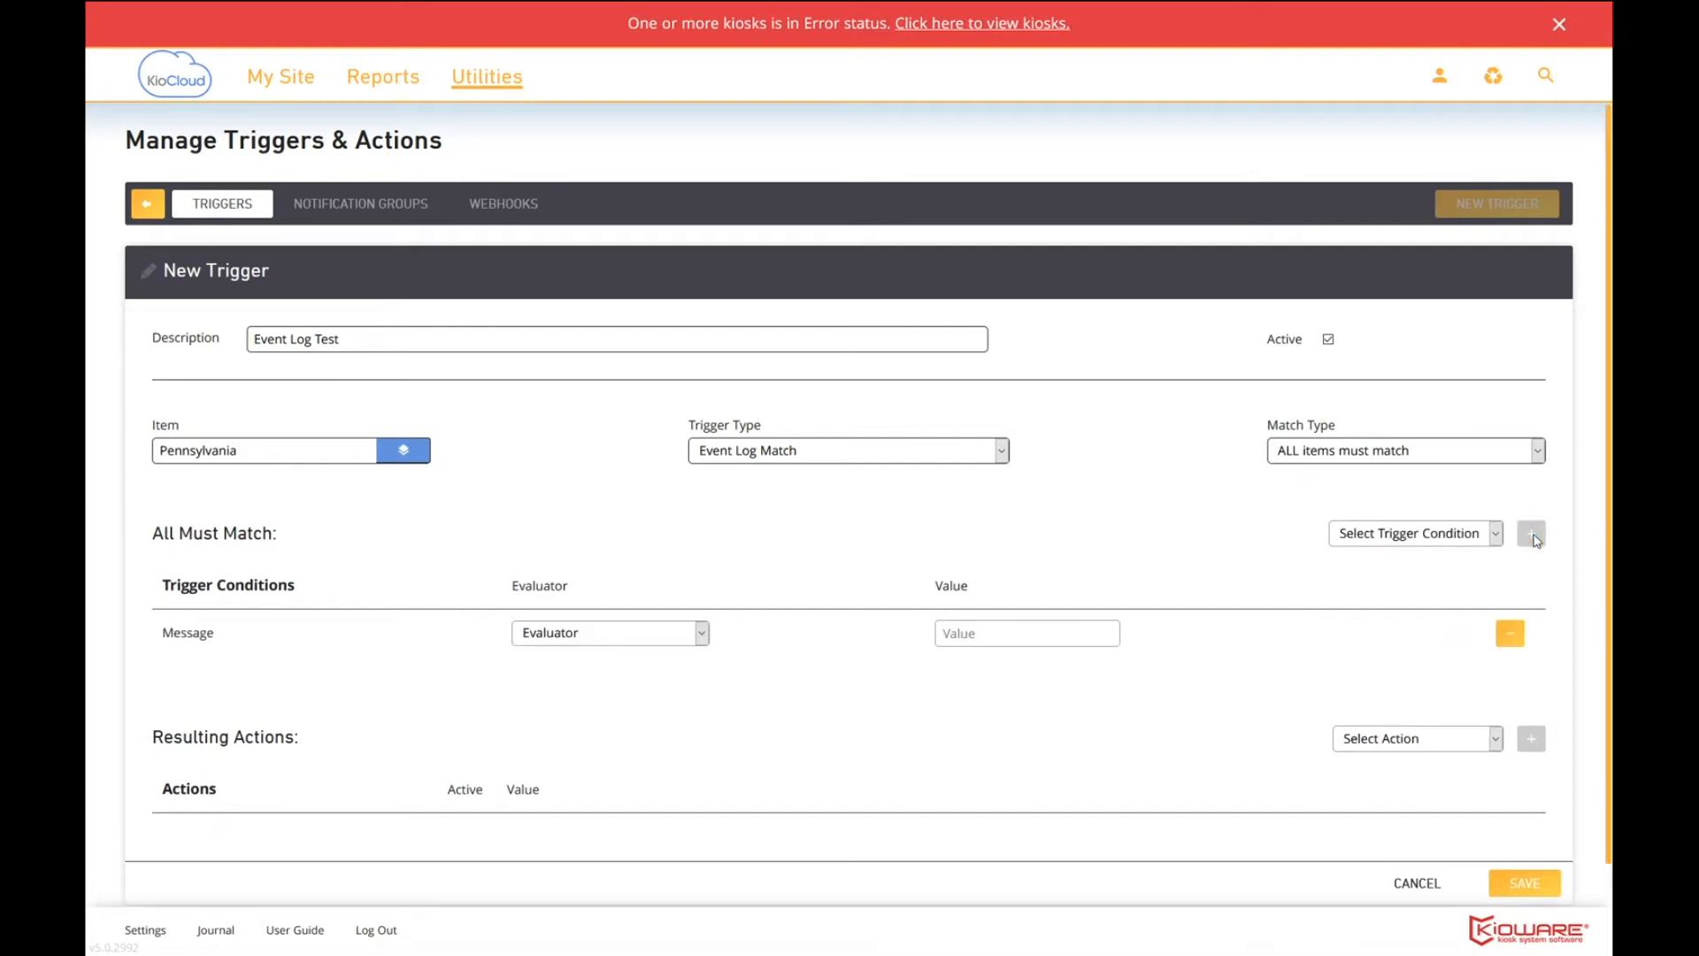
click(701, 632)
click(634, 707)
text(Device)
text( XW)
key(BackSpace)
text(YZ)
Step: Add a Level trigger condition with the value Error
click(1495, 537)
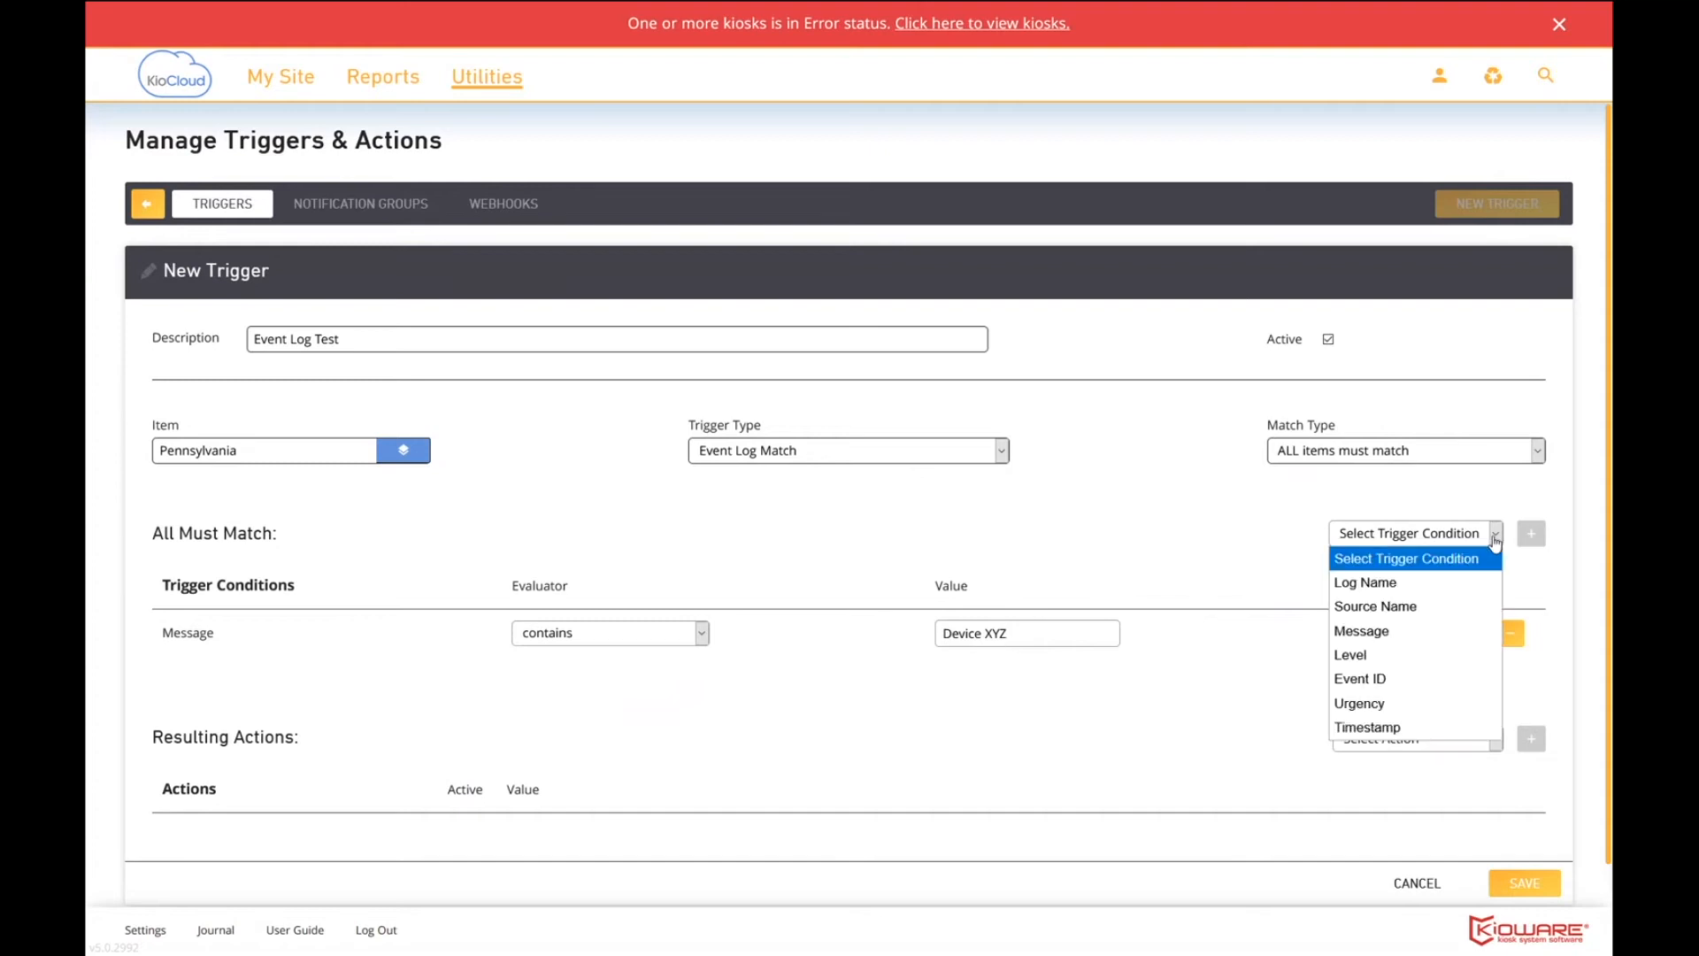
click(1402, 654)
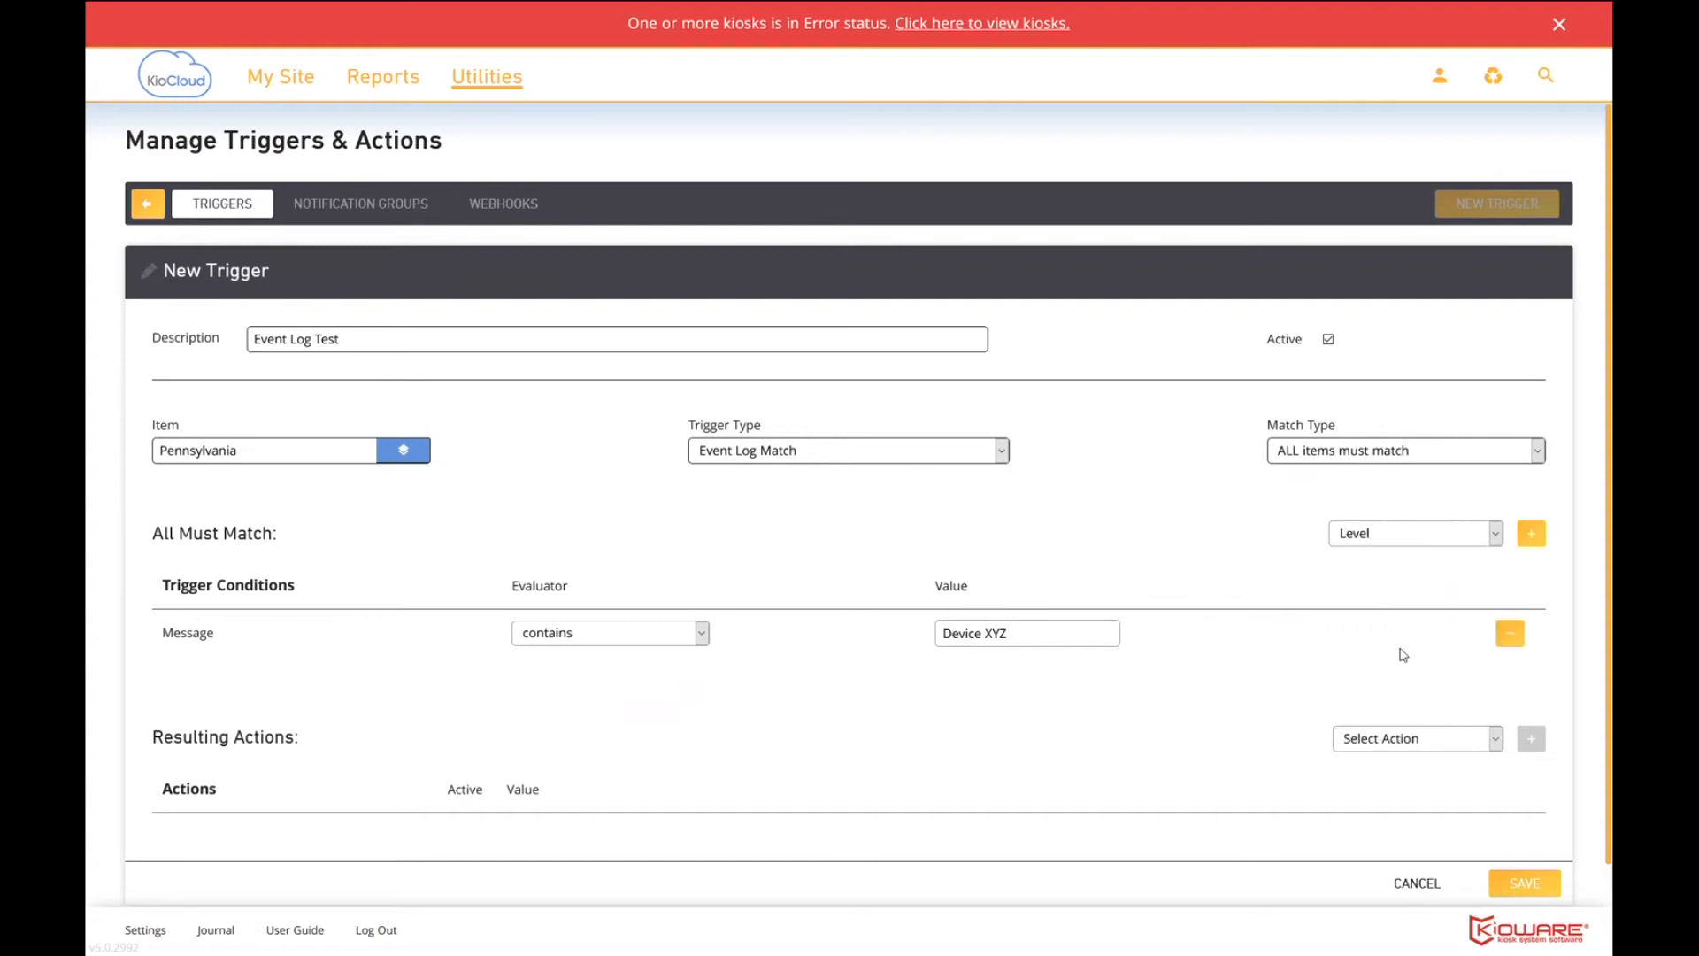
click(1531, 532)
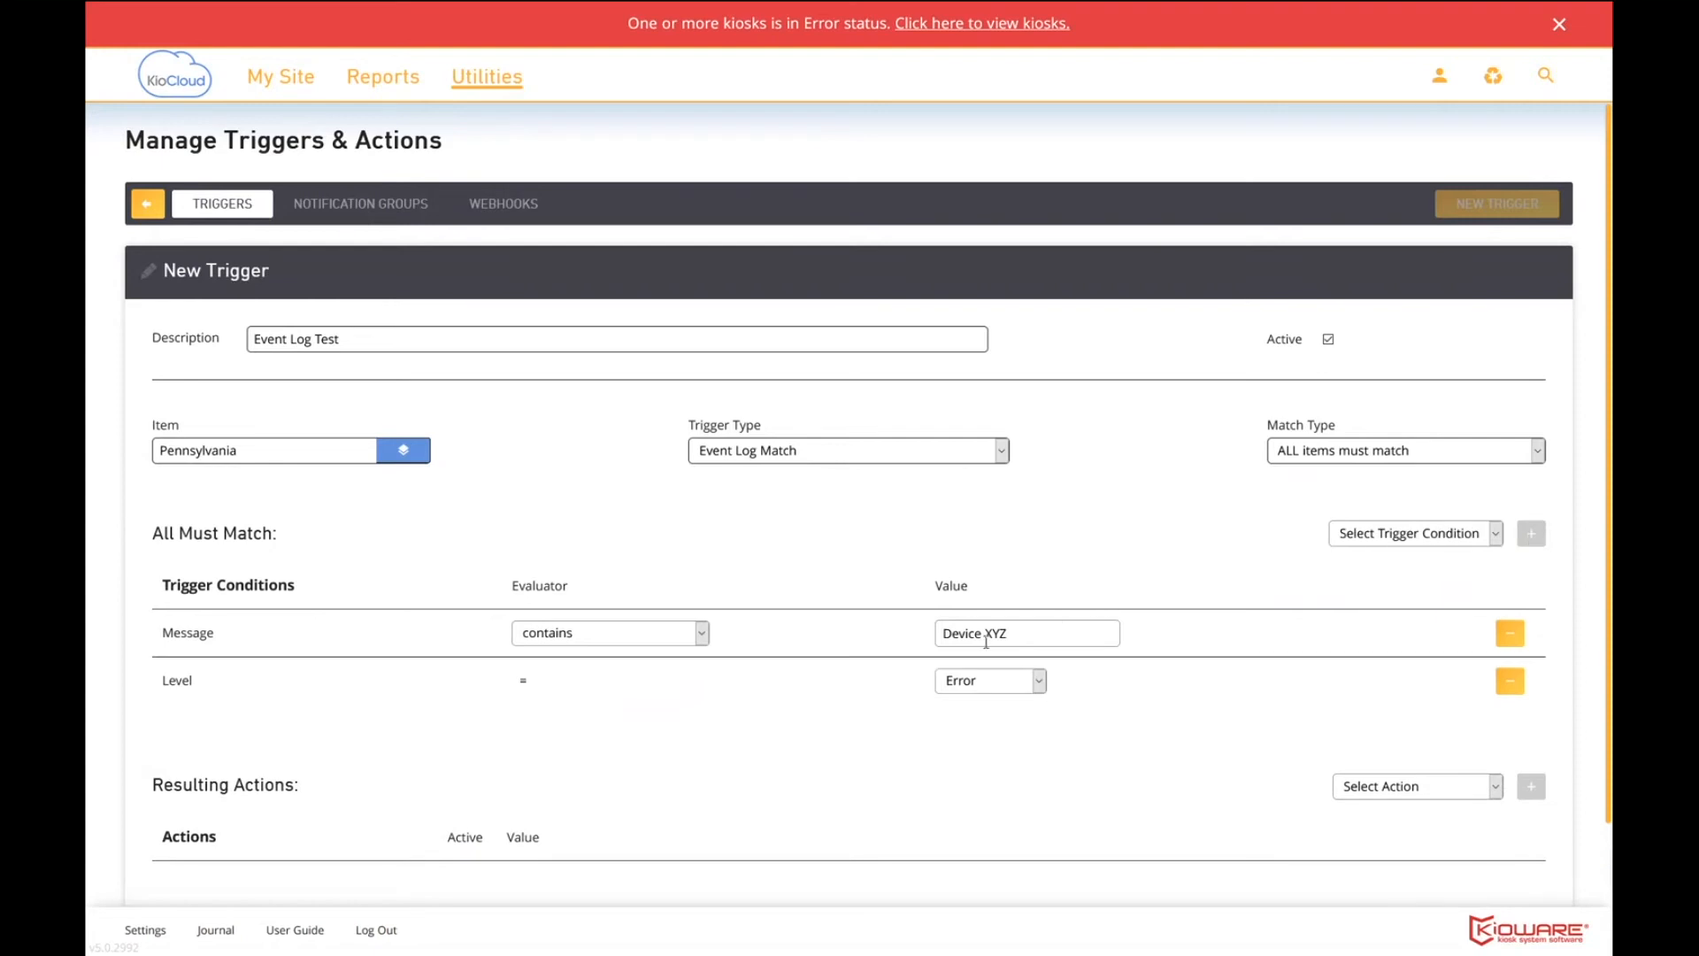
click(1040, 682)
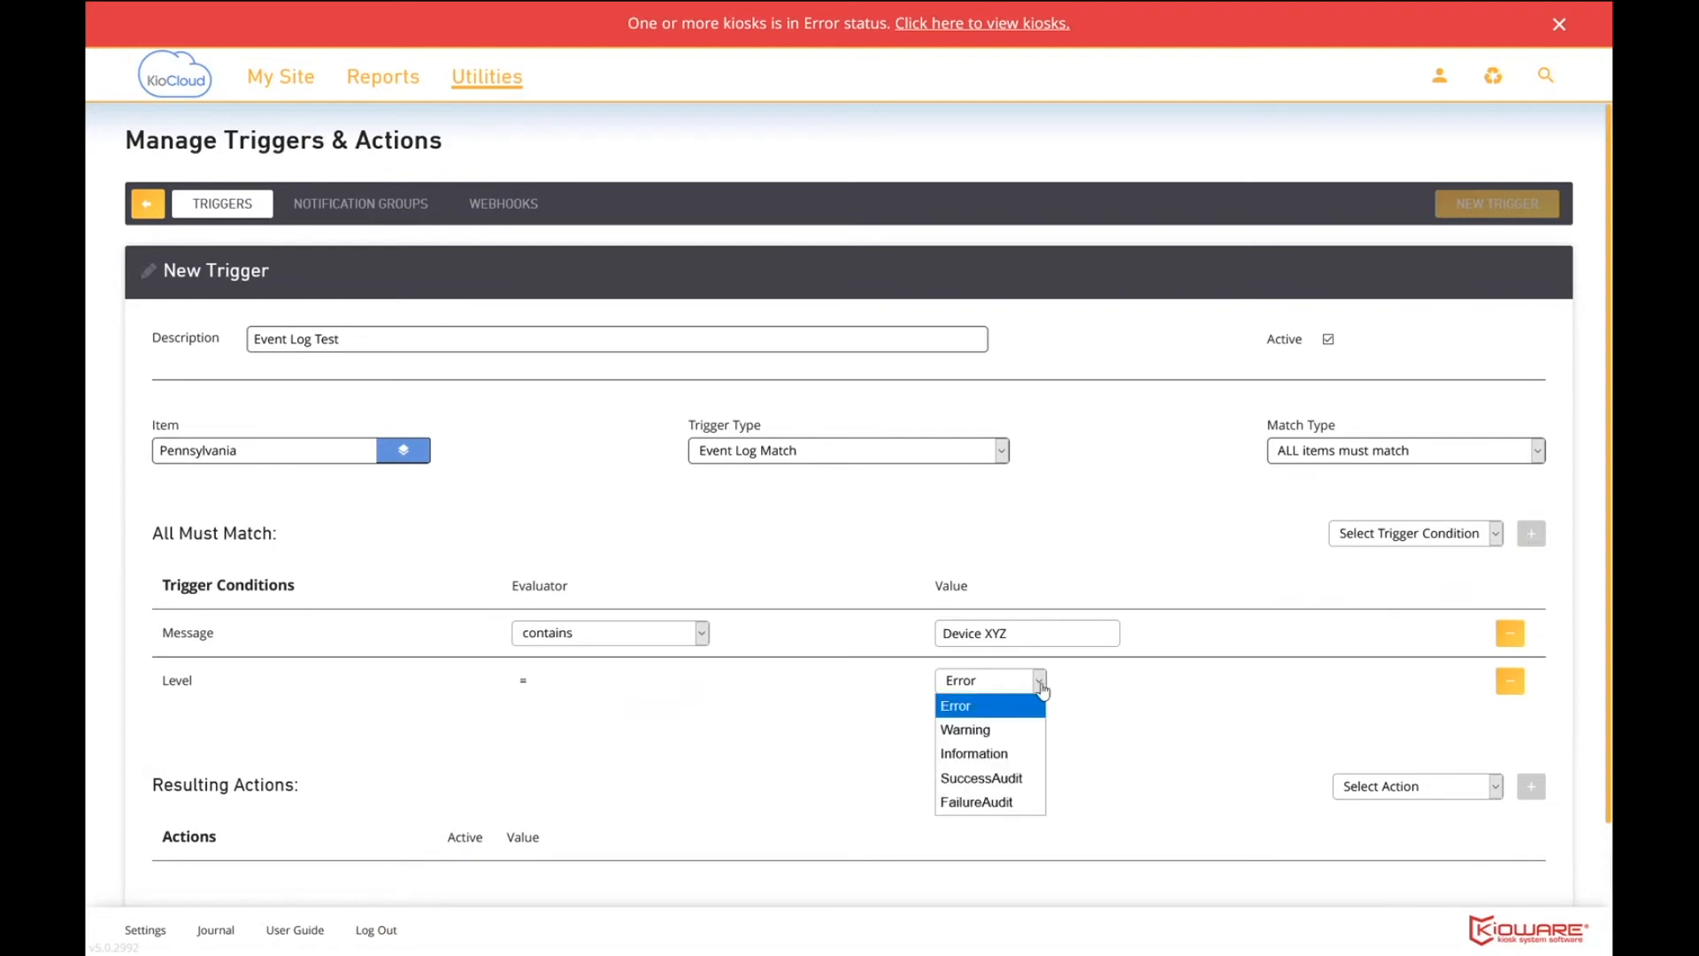
click(1005, 706)
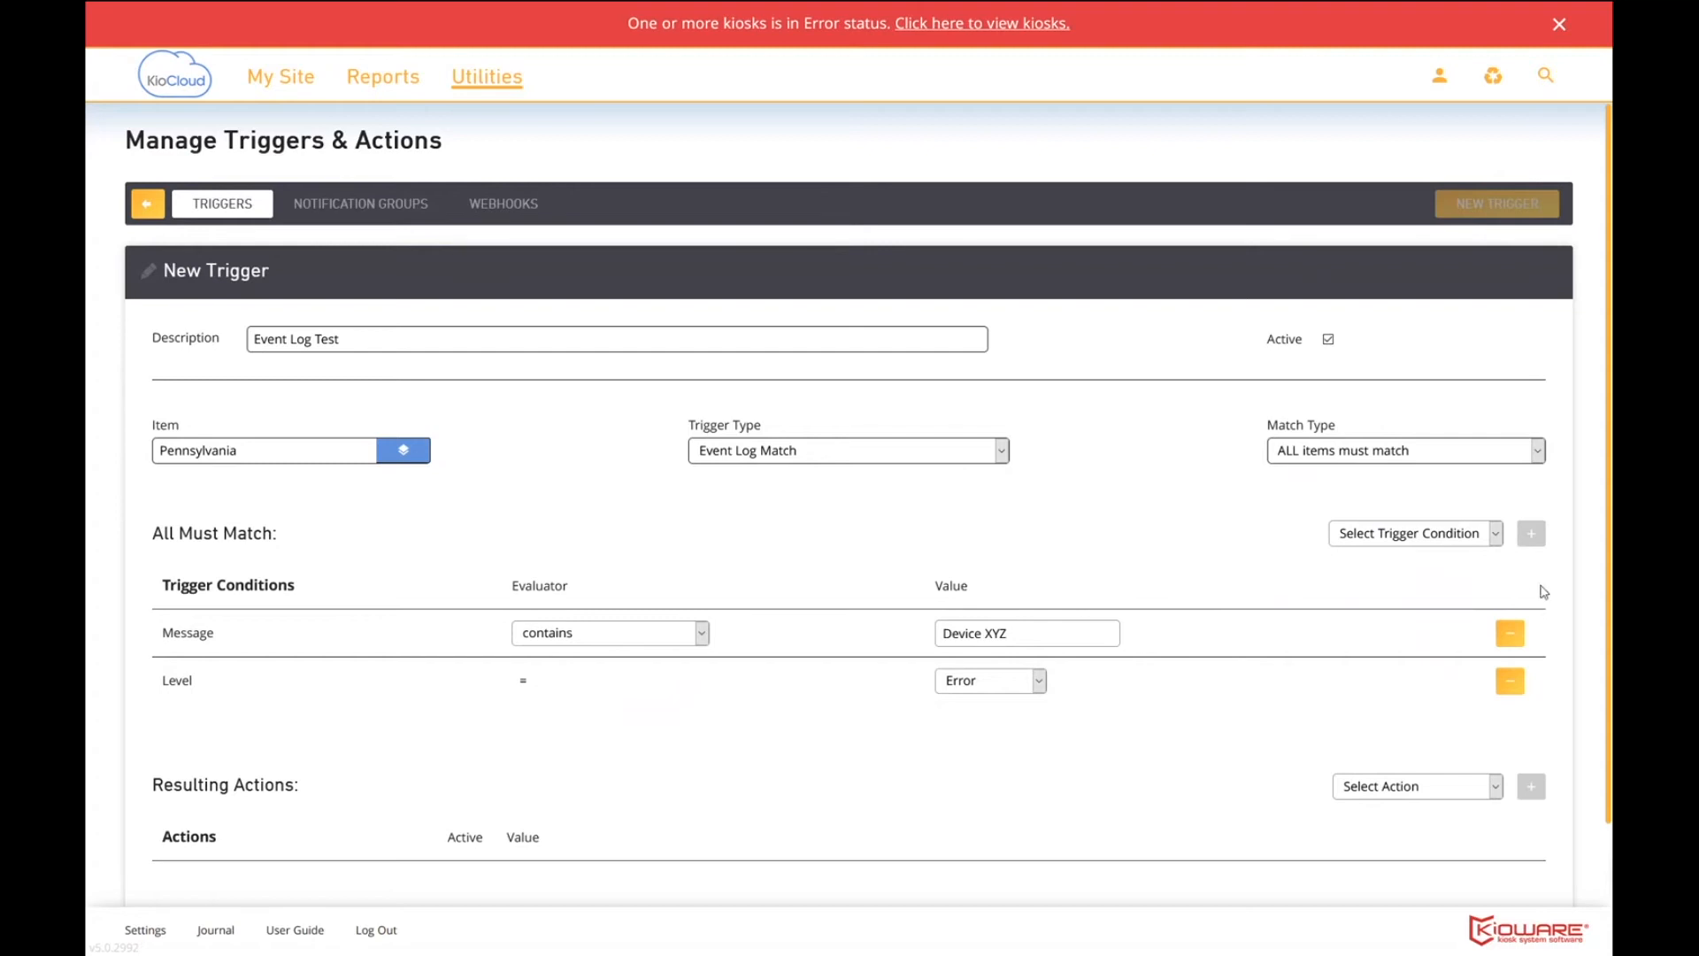
Step: Add a Send Notification action to the trigger's resulting actions
drag(1609, 566, 1609, 690)
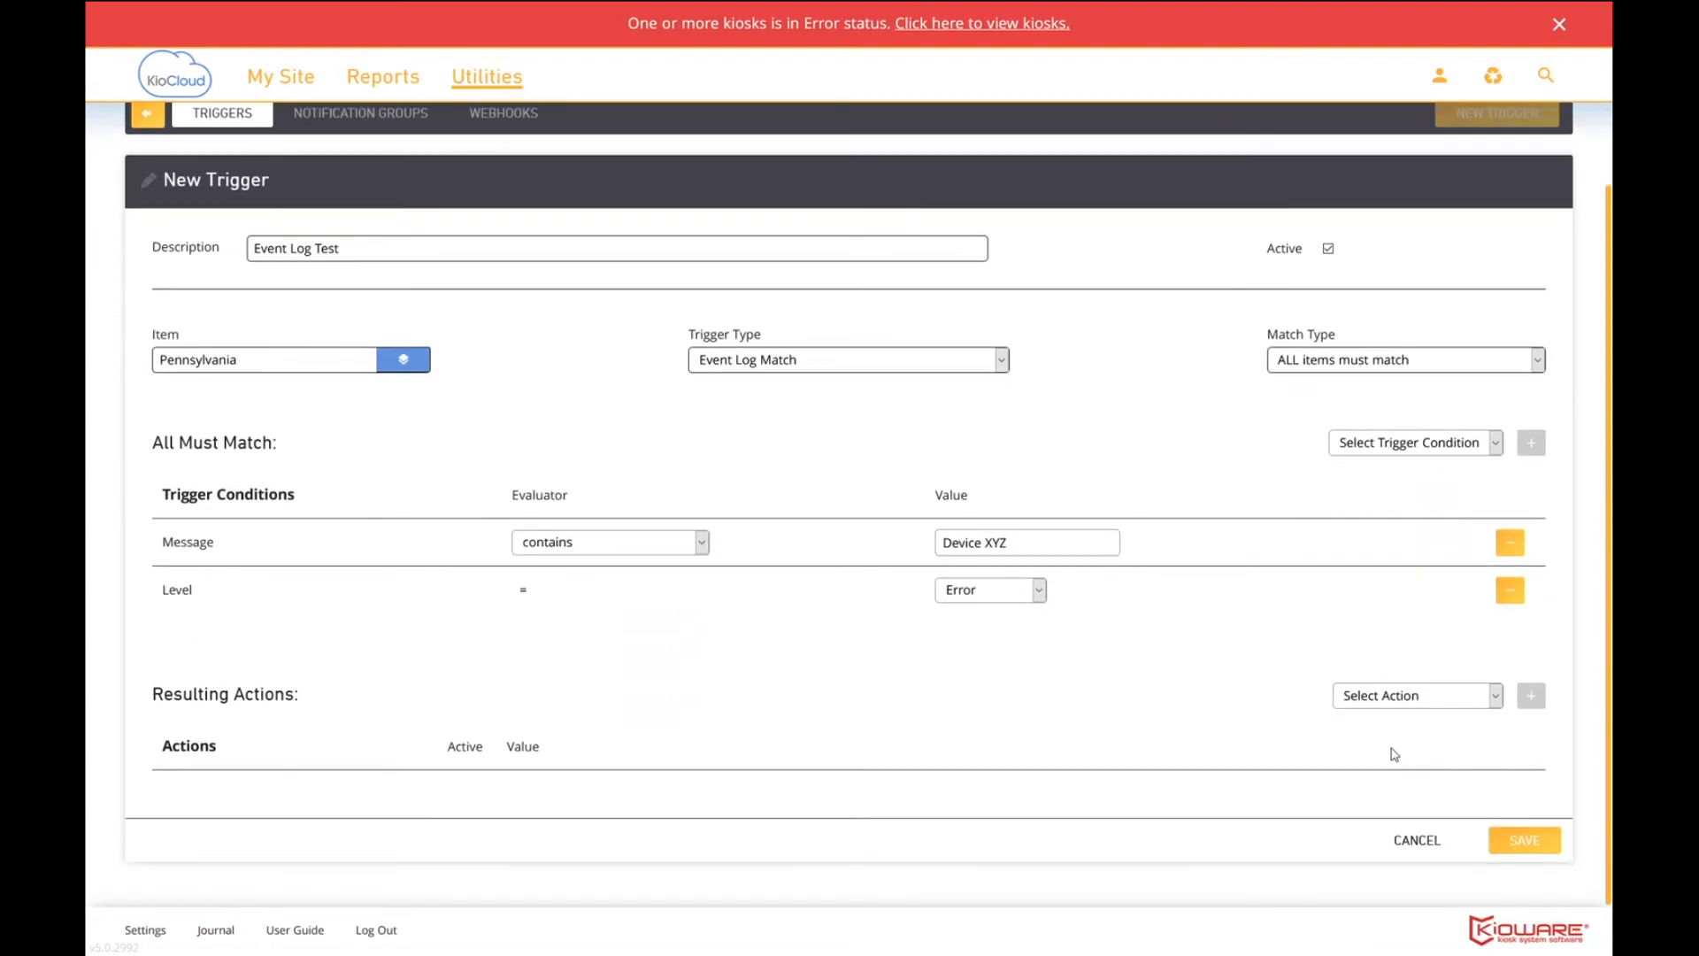
click(1497, 699)
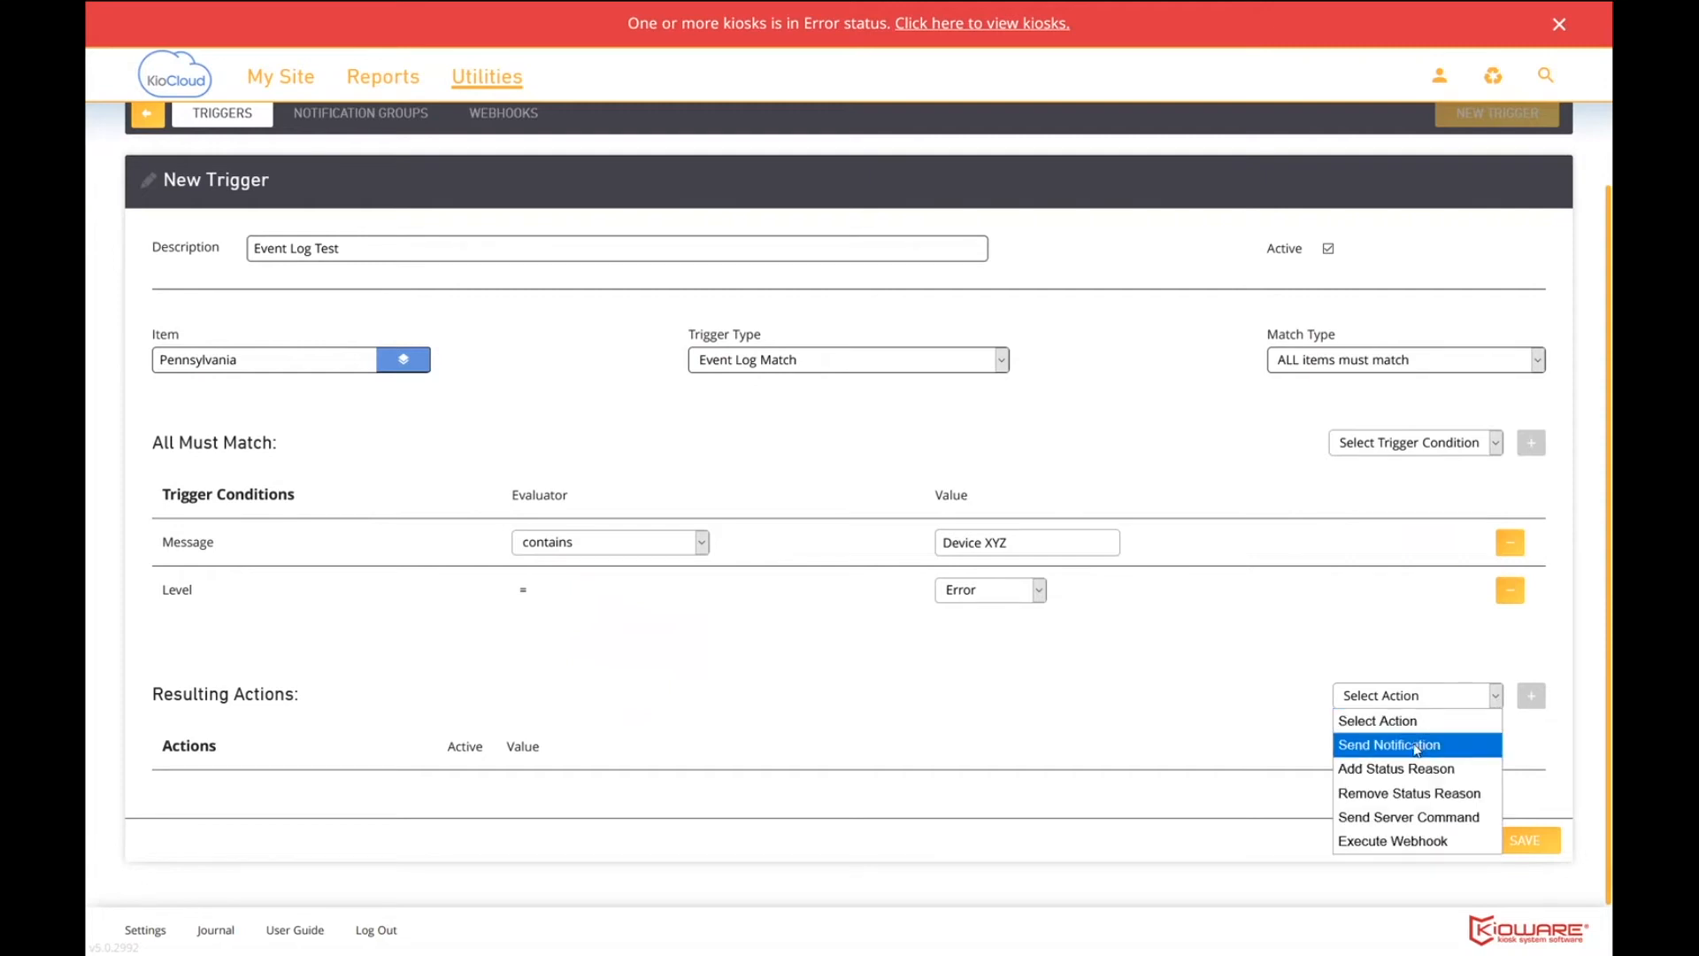
click(1416, 744)
click(1527, 697)
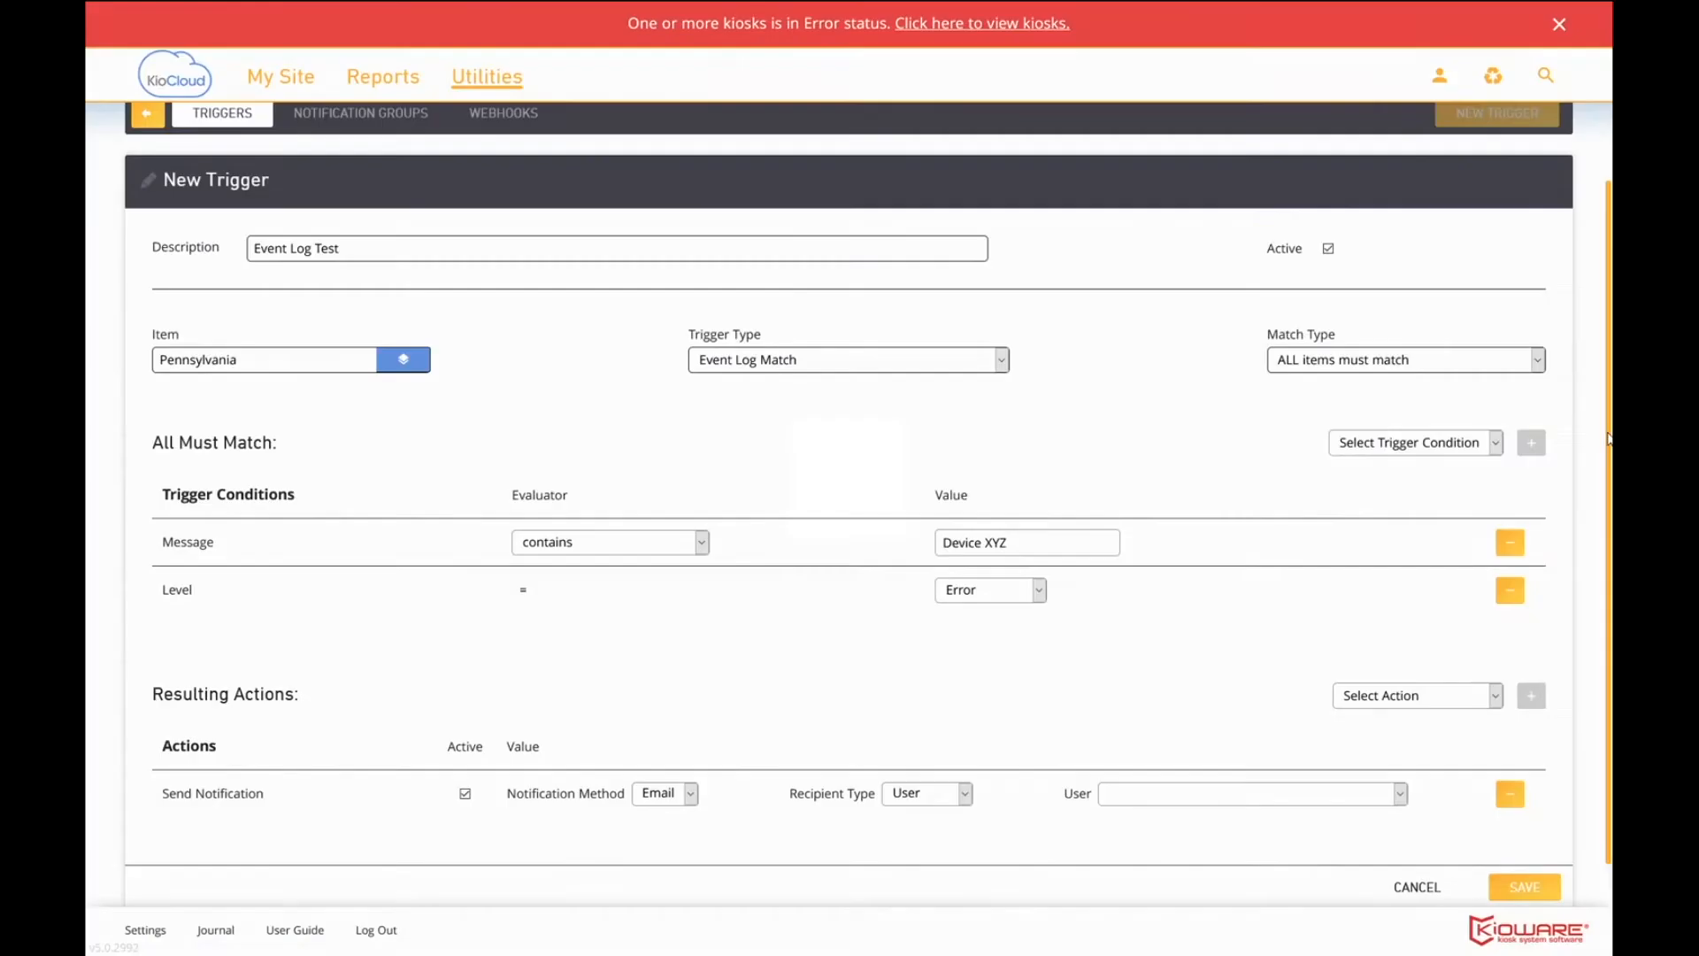
Step: Configure the Send Notification action to use SMS with recipient type Group and the PA Support group
scroll(1608, 440, down, 1)
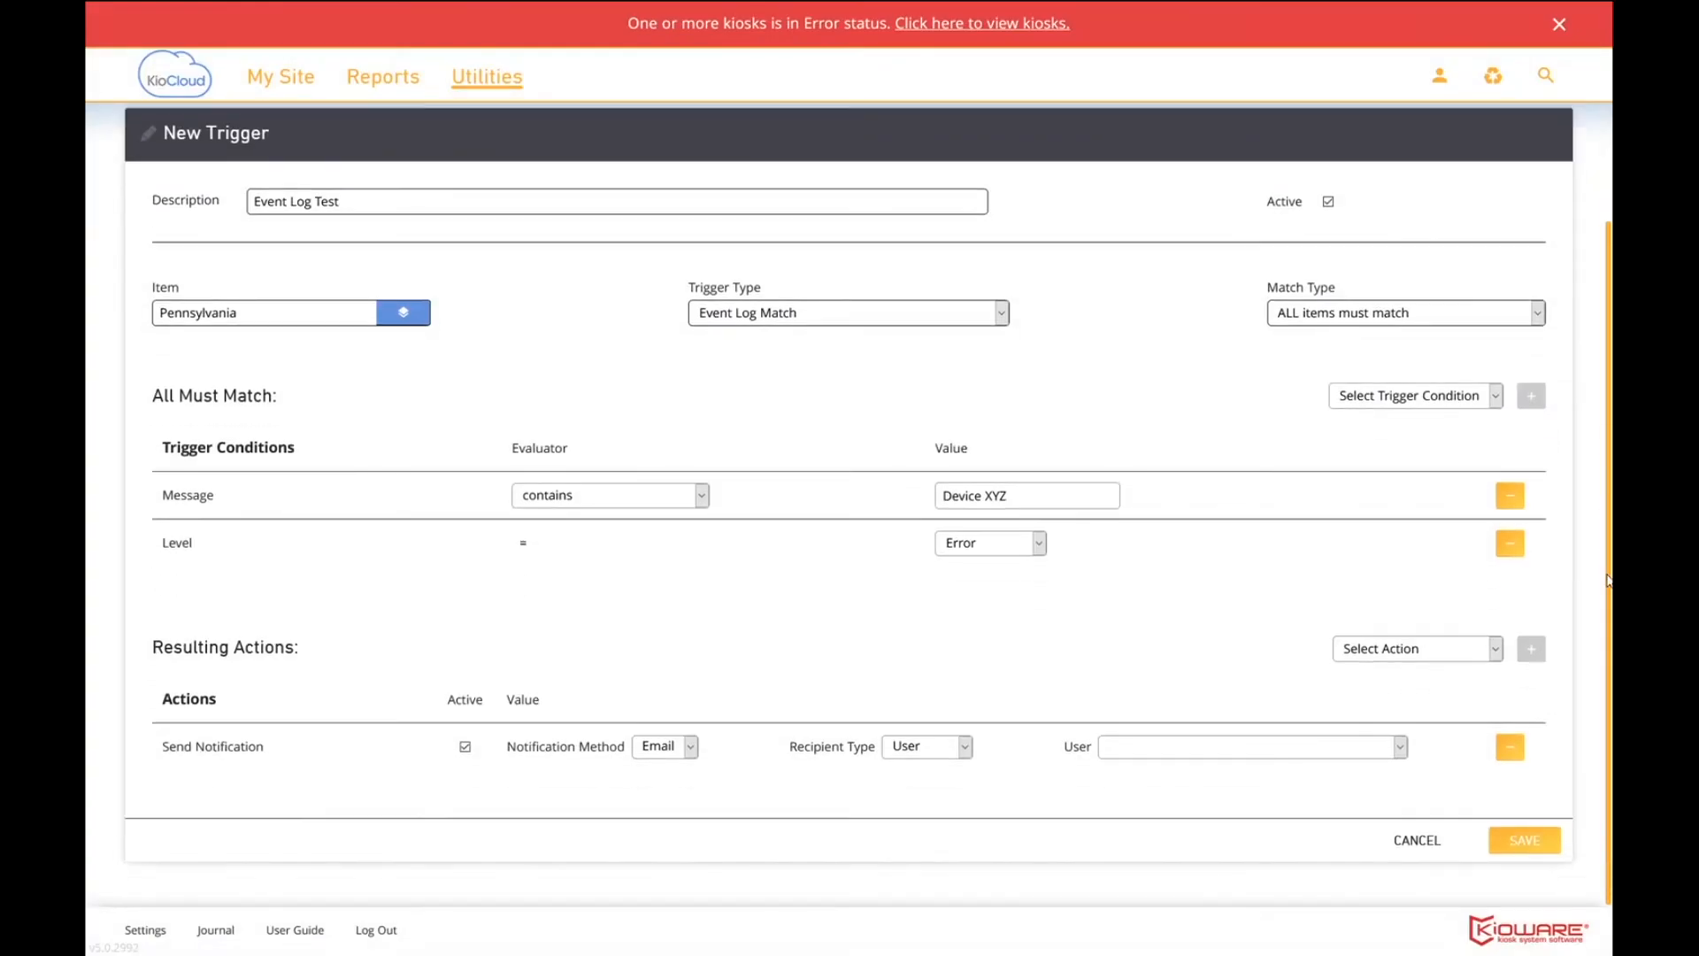
click(691, 752)
click(662, 818)
click(966, 752)
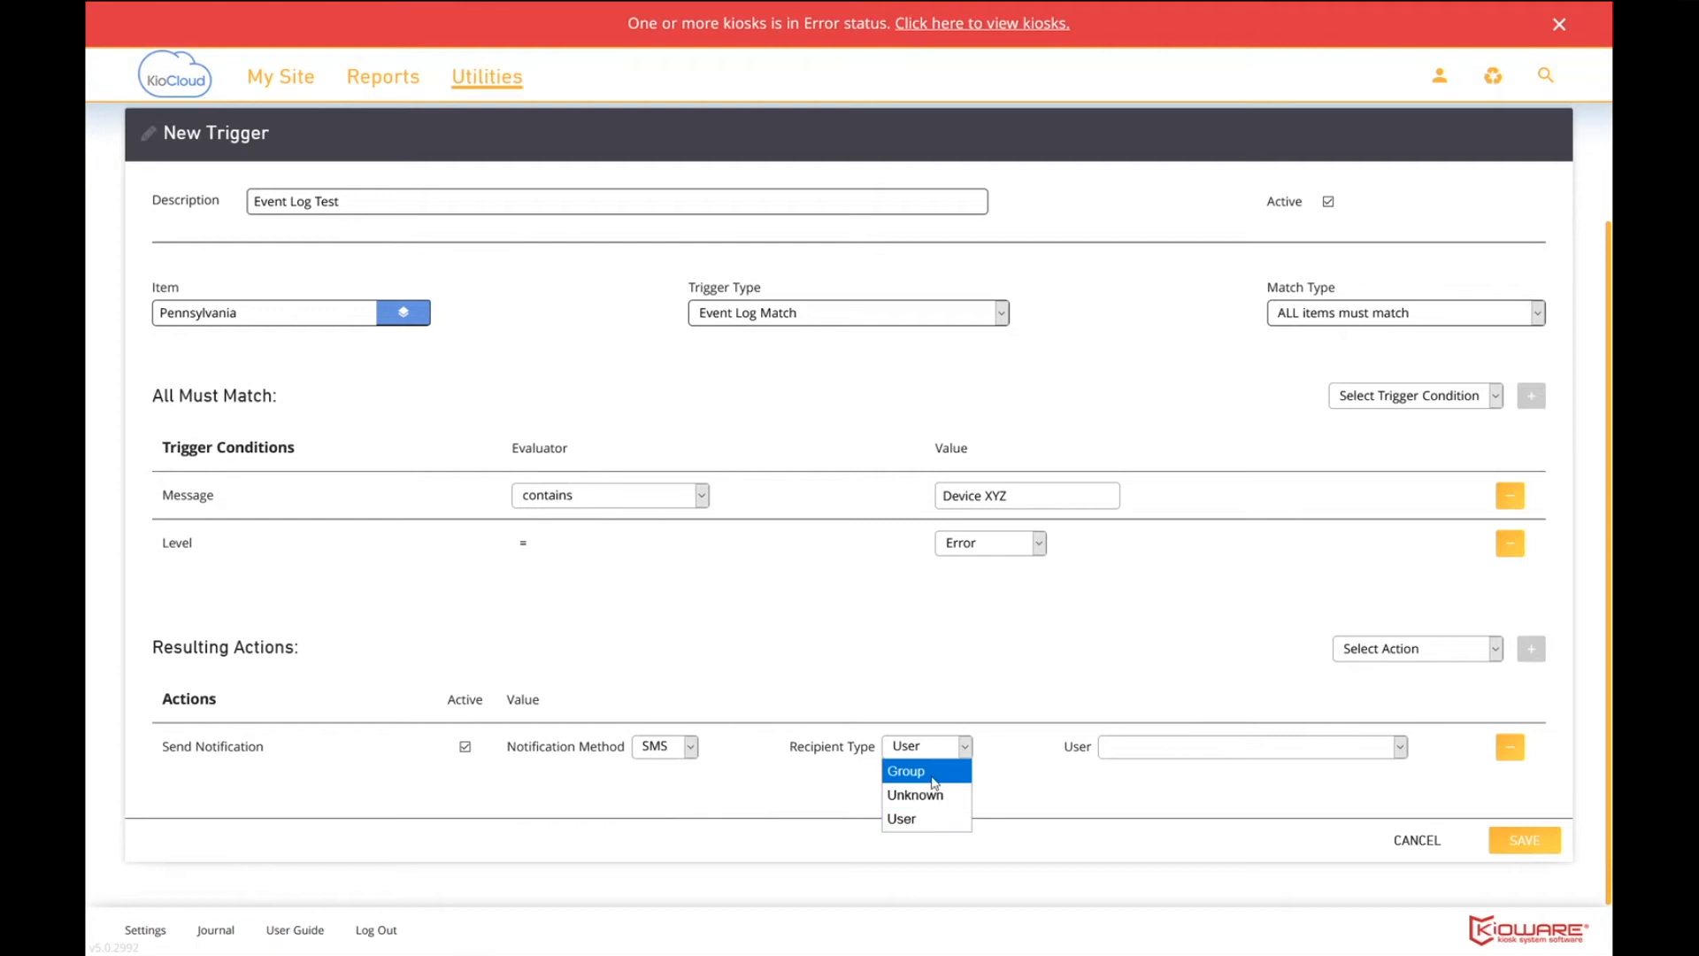
click(934, 773)
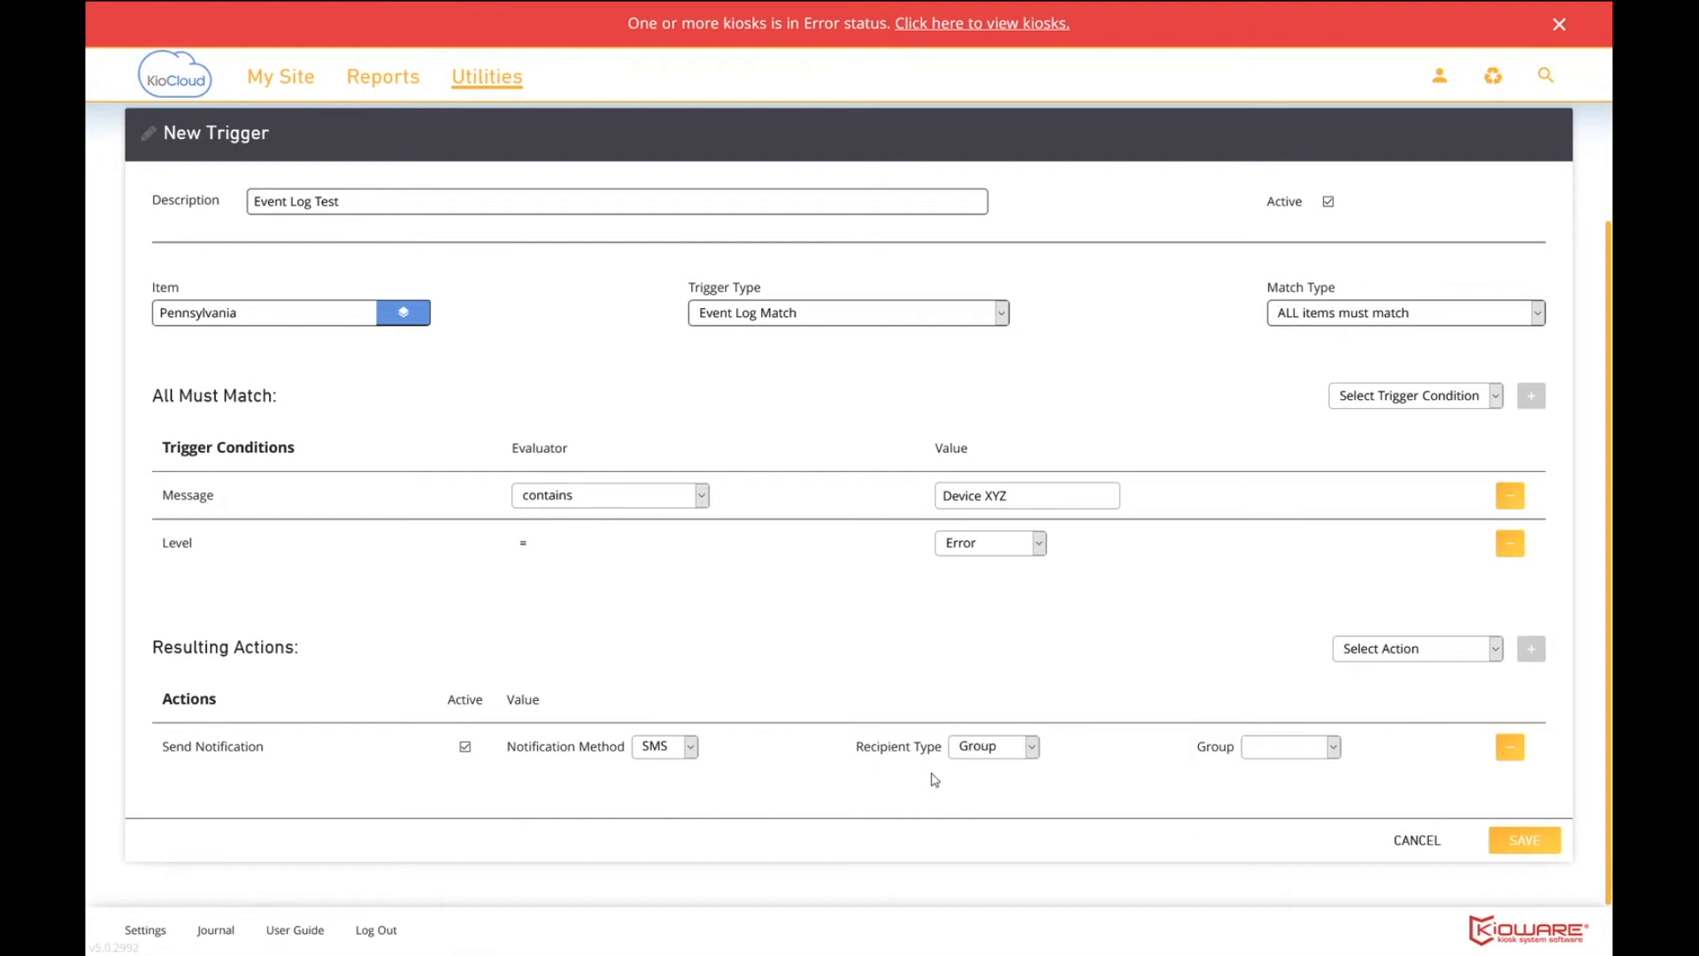
click(1334, 751)
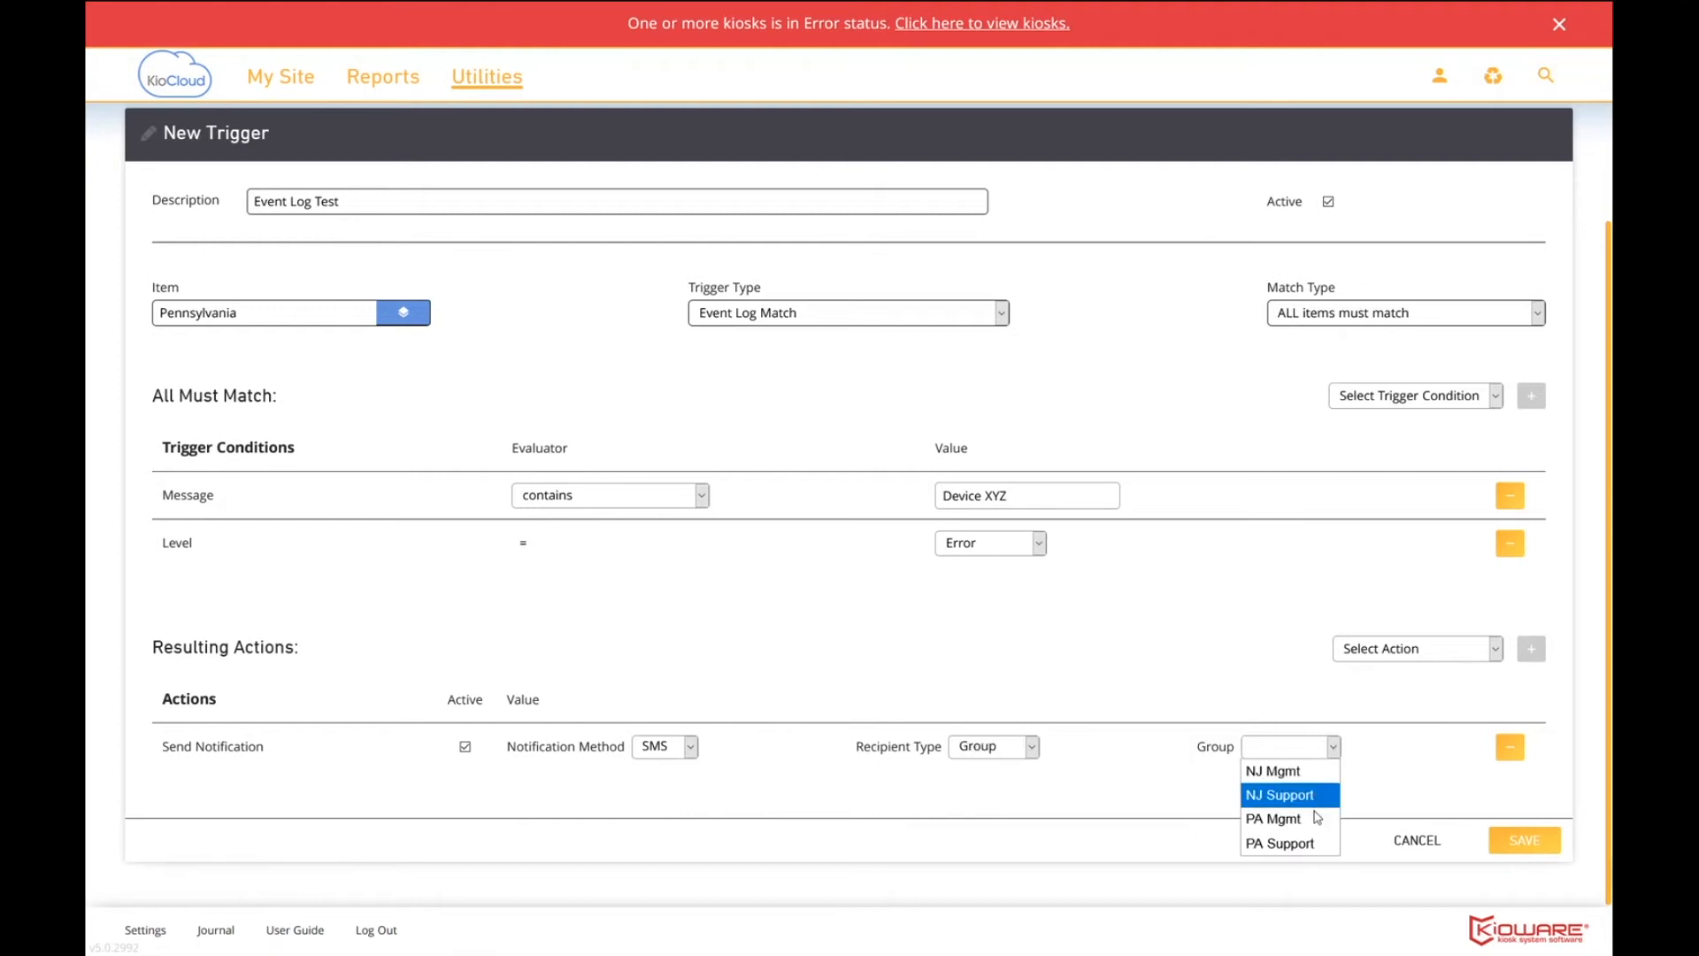
click(1311, 845)
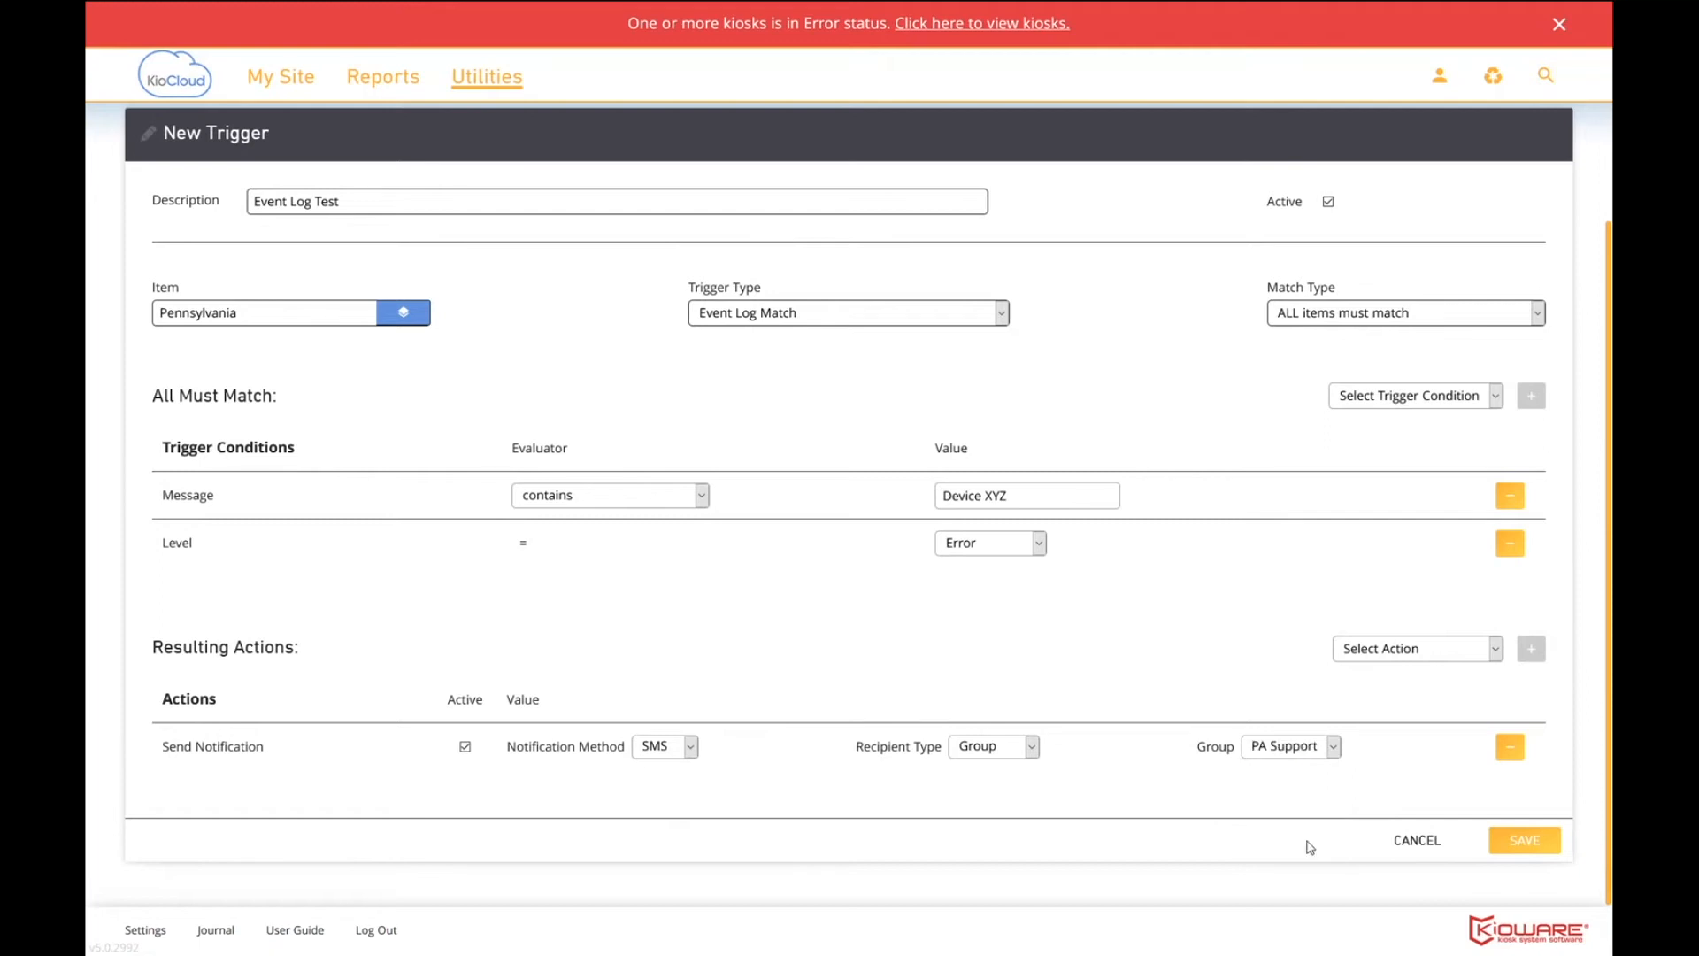
Step: Add an Add Status Reason action to the trigger with the new status Error
click(1496, 652)
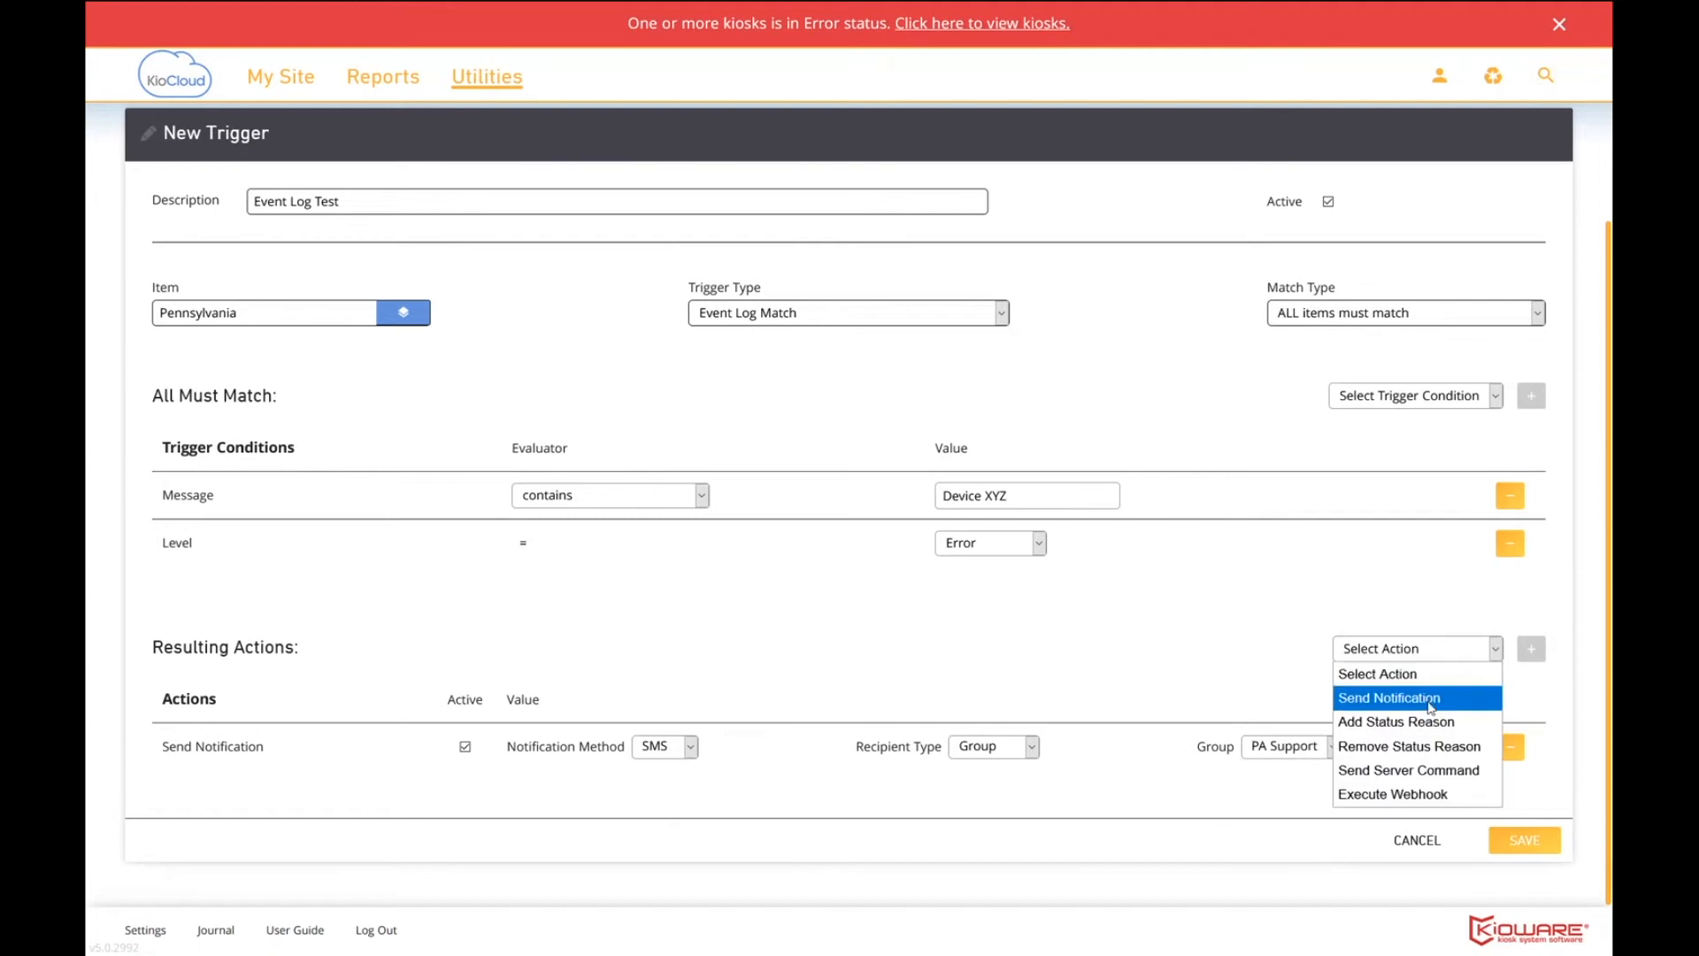
click(1416, 722)
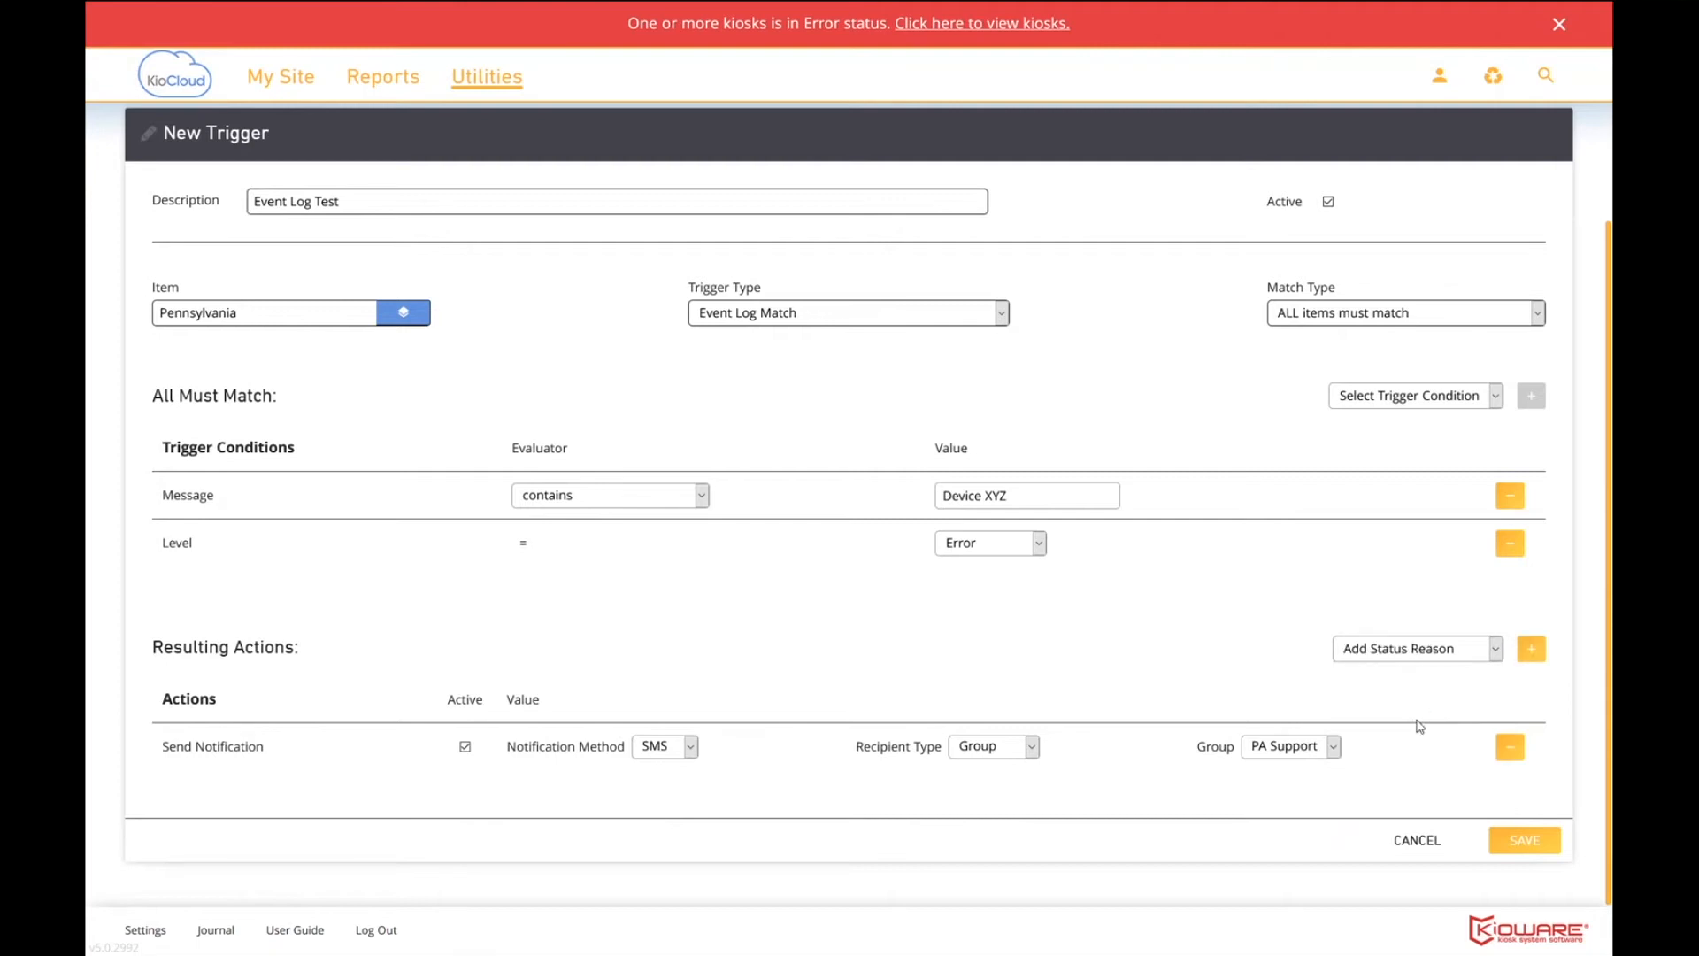
click(1531, 649)
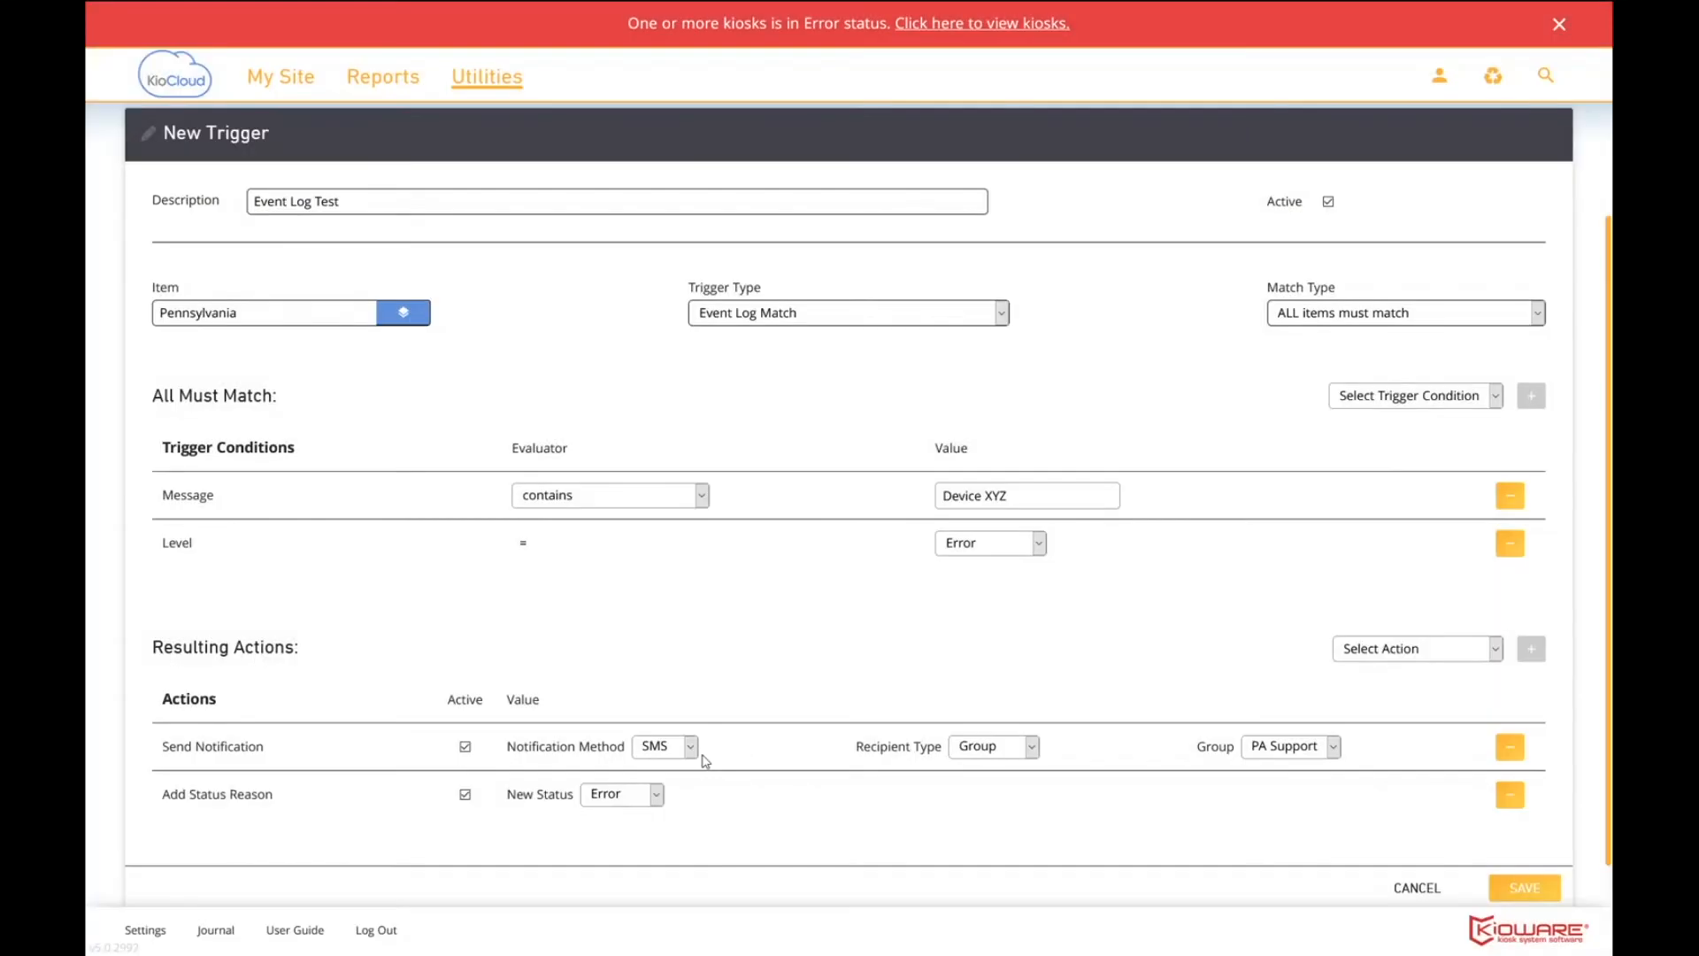
click(654, 801)
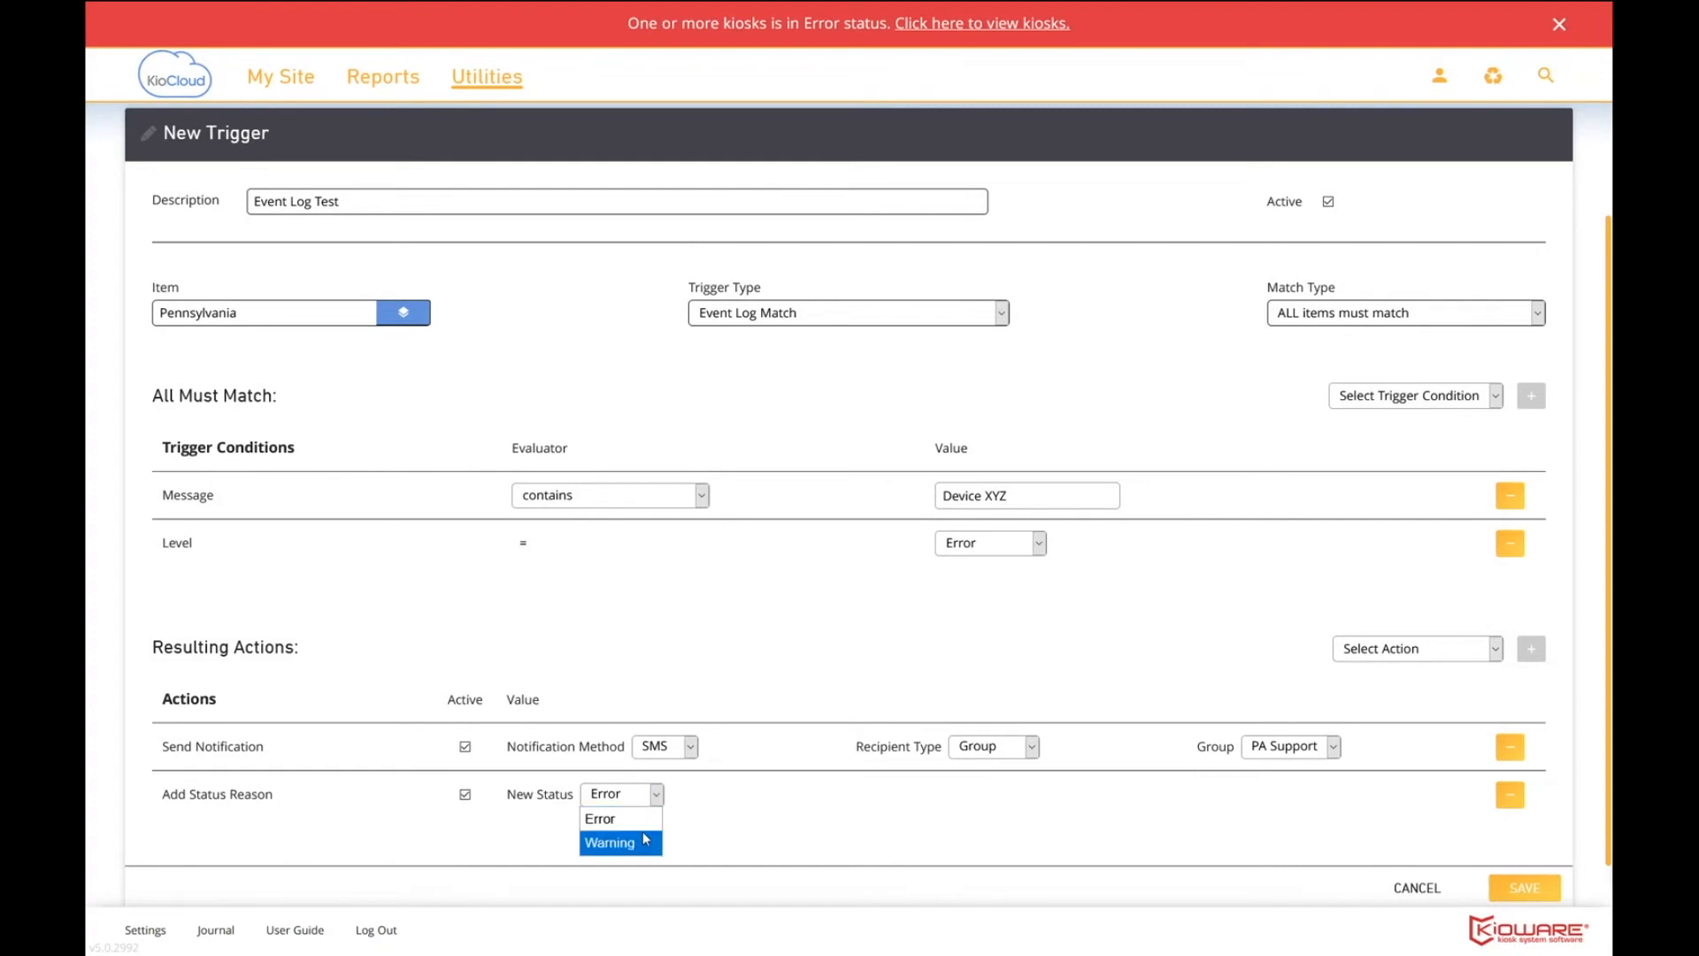
click(639, 824)
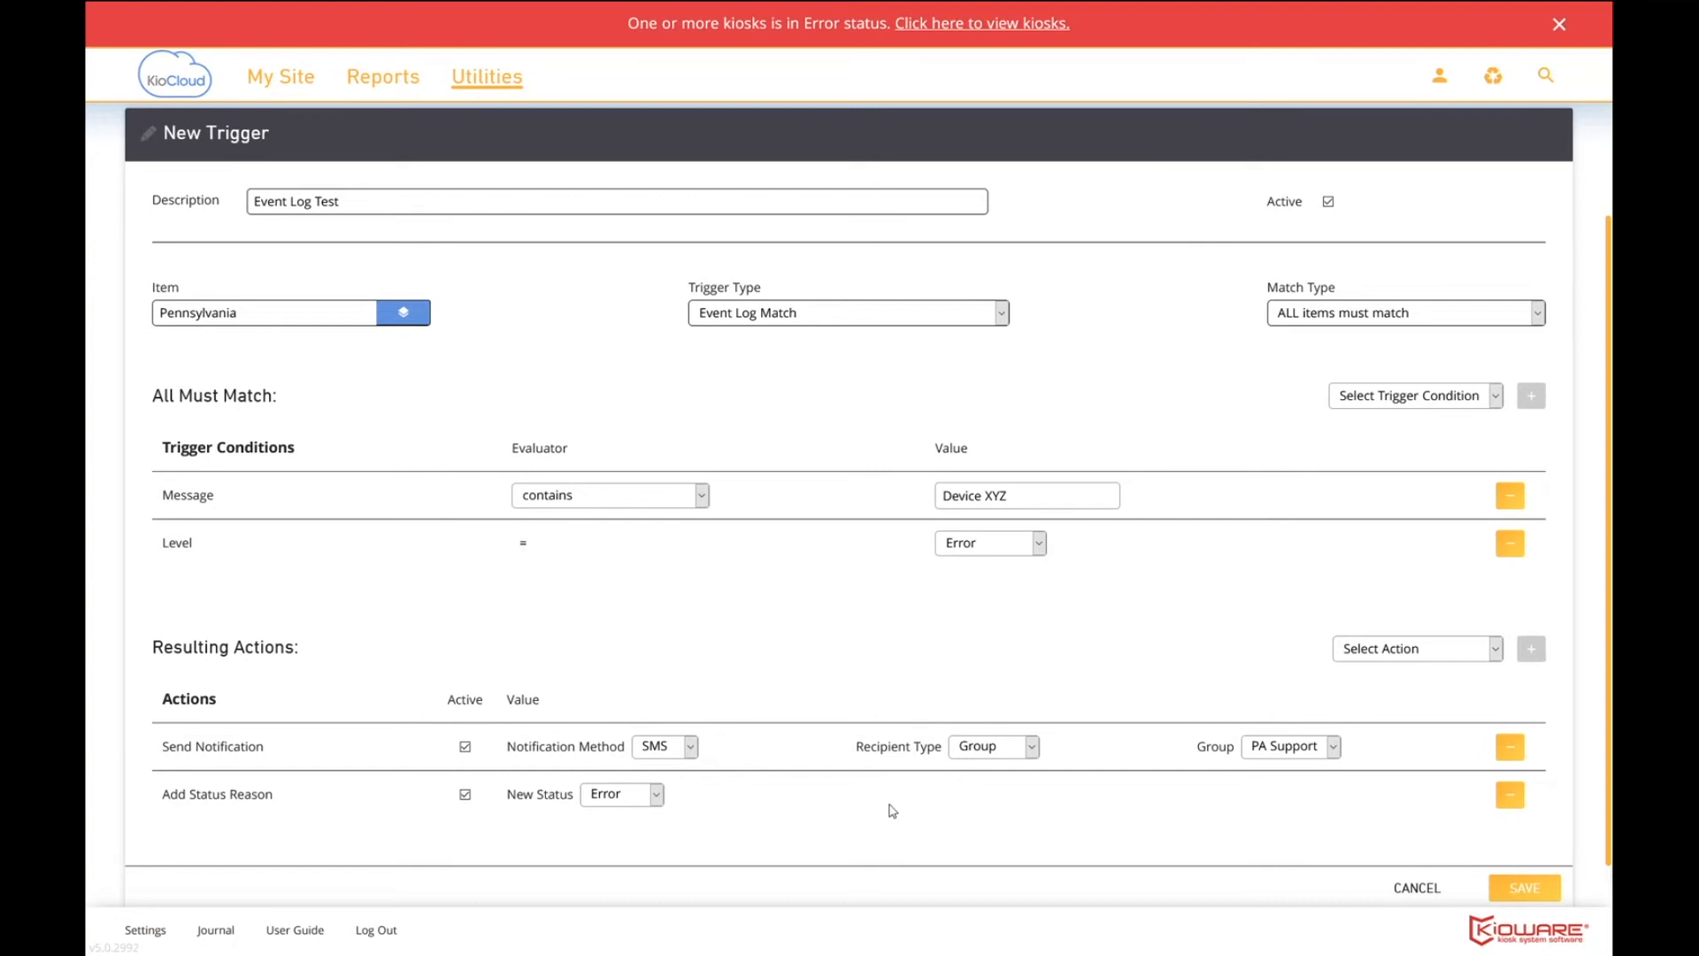
Step: Add a Send Server Command action with the command type Reboot Kiosk and save the trigger
click(1495, 651)
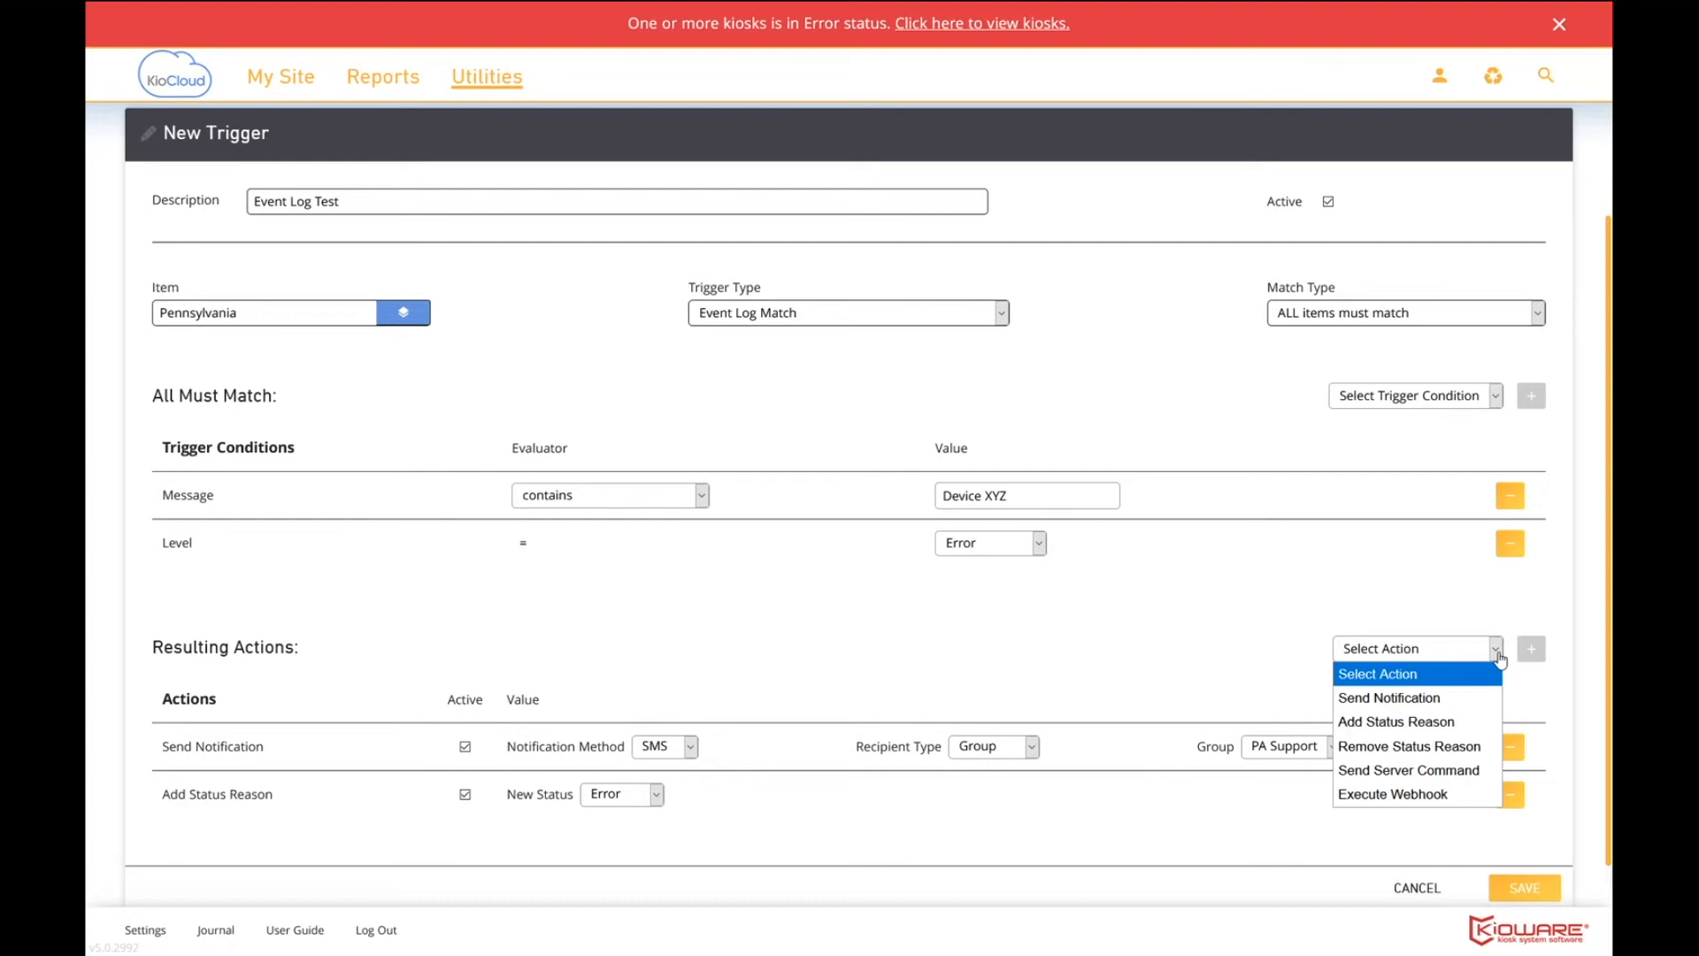
click(1439, 771)
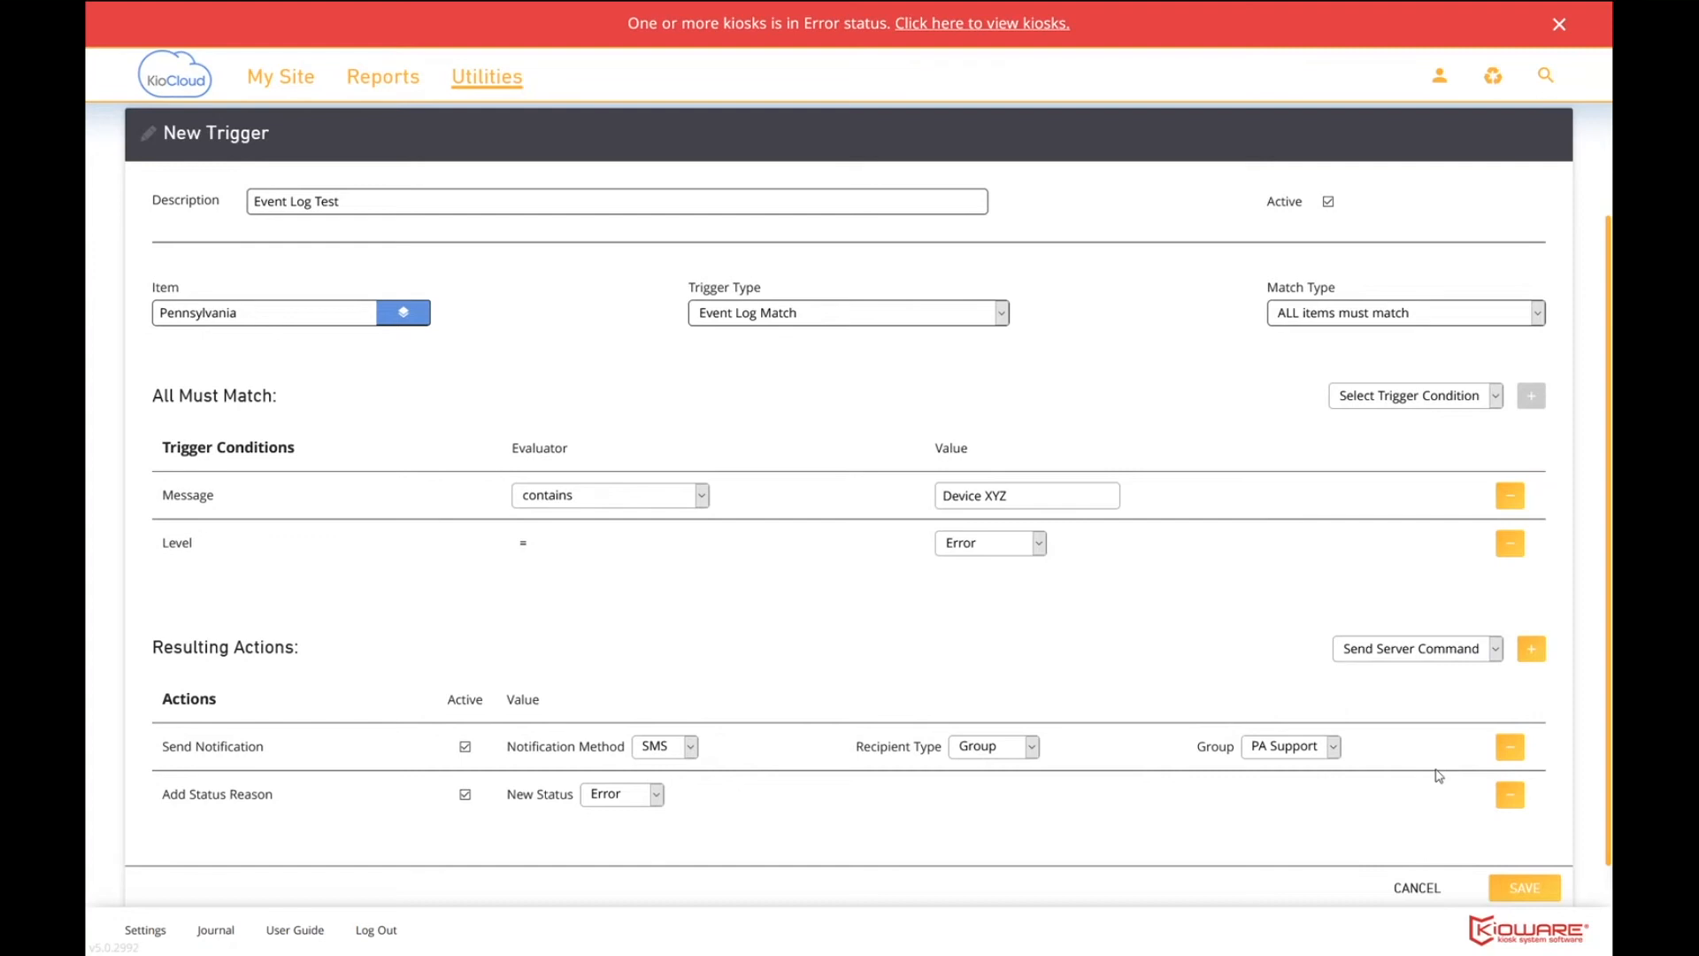
click(1533, 650)
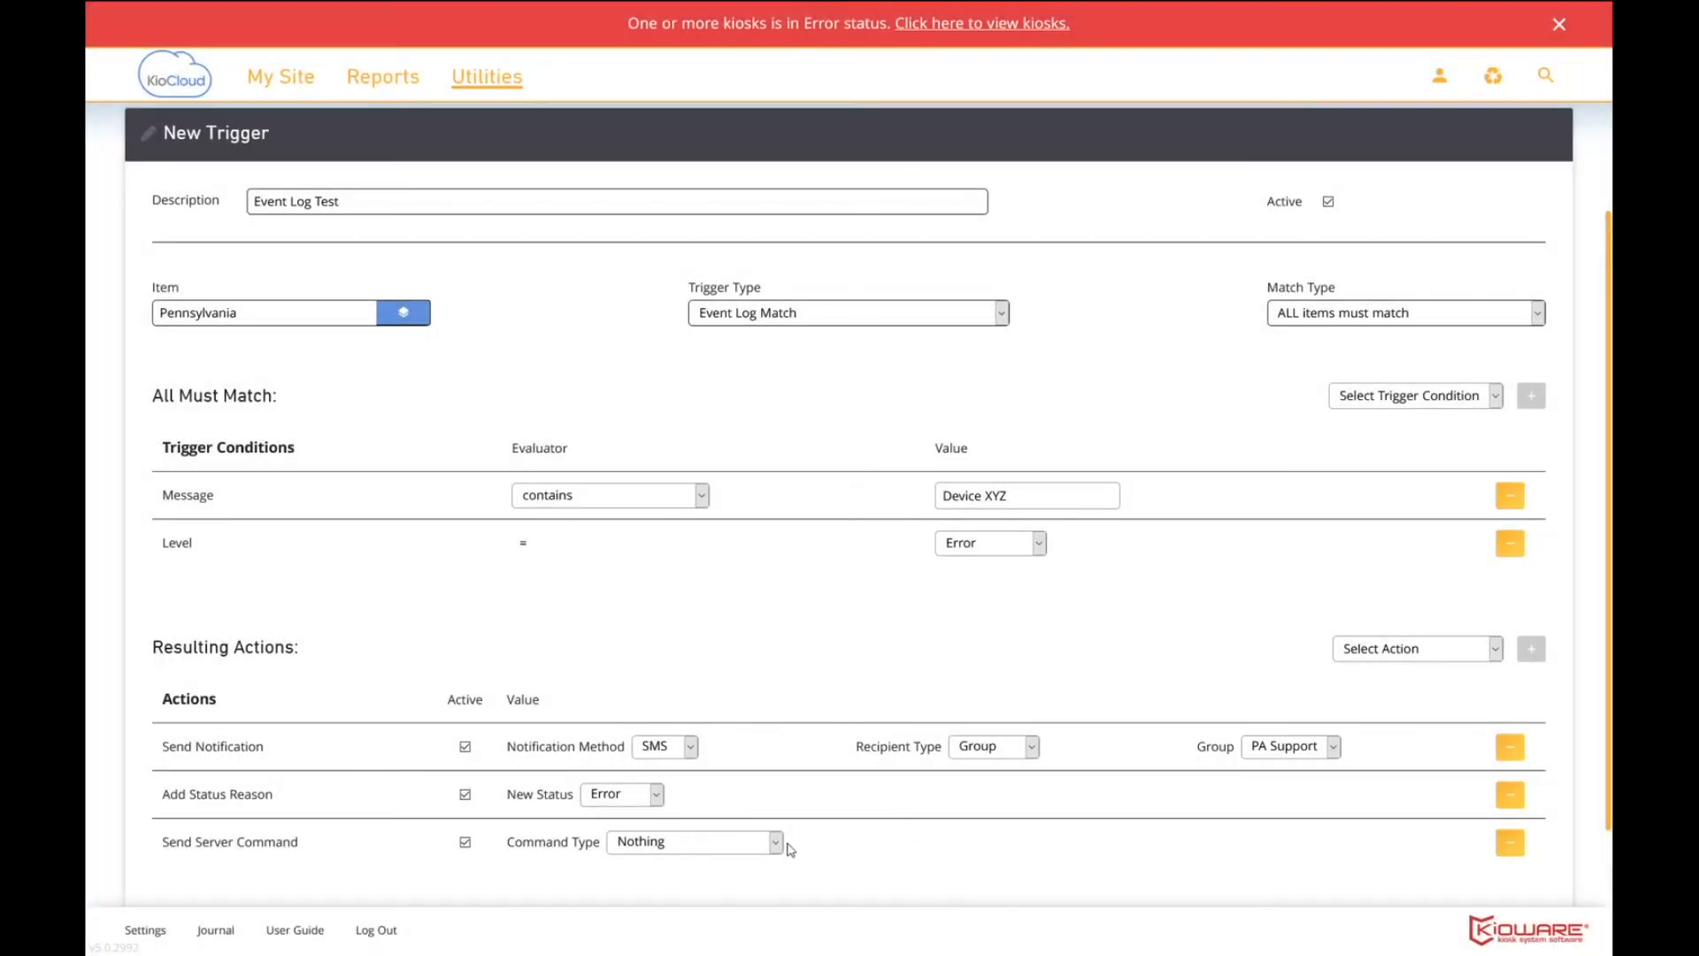
click(775, 843)
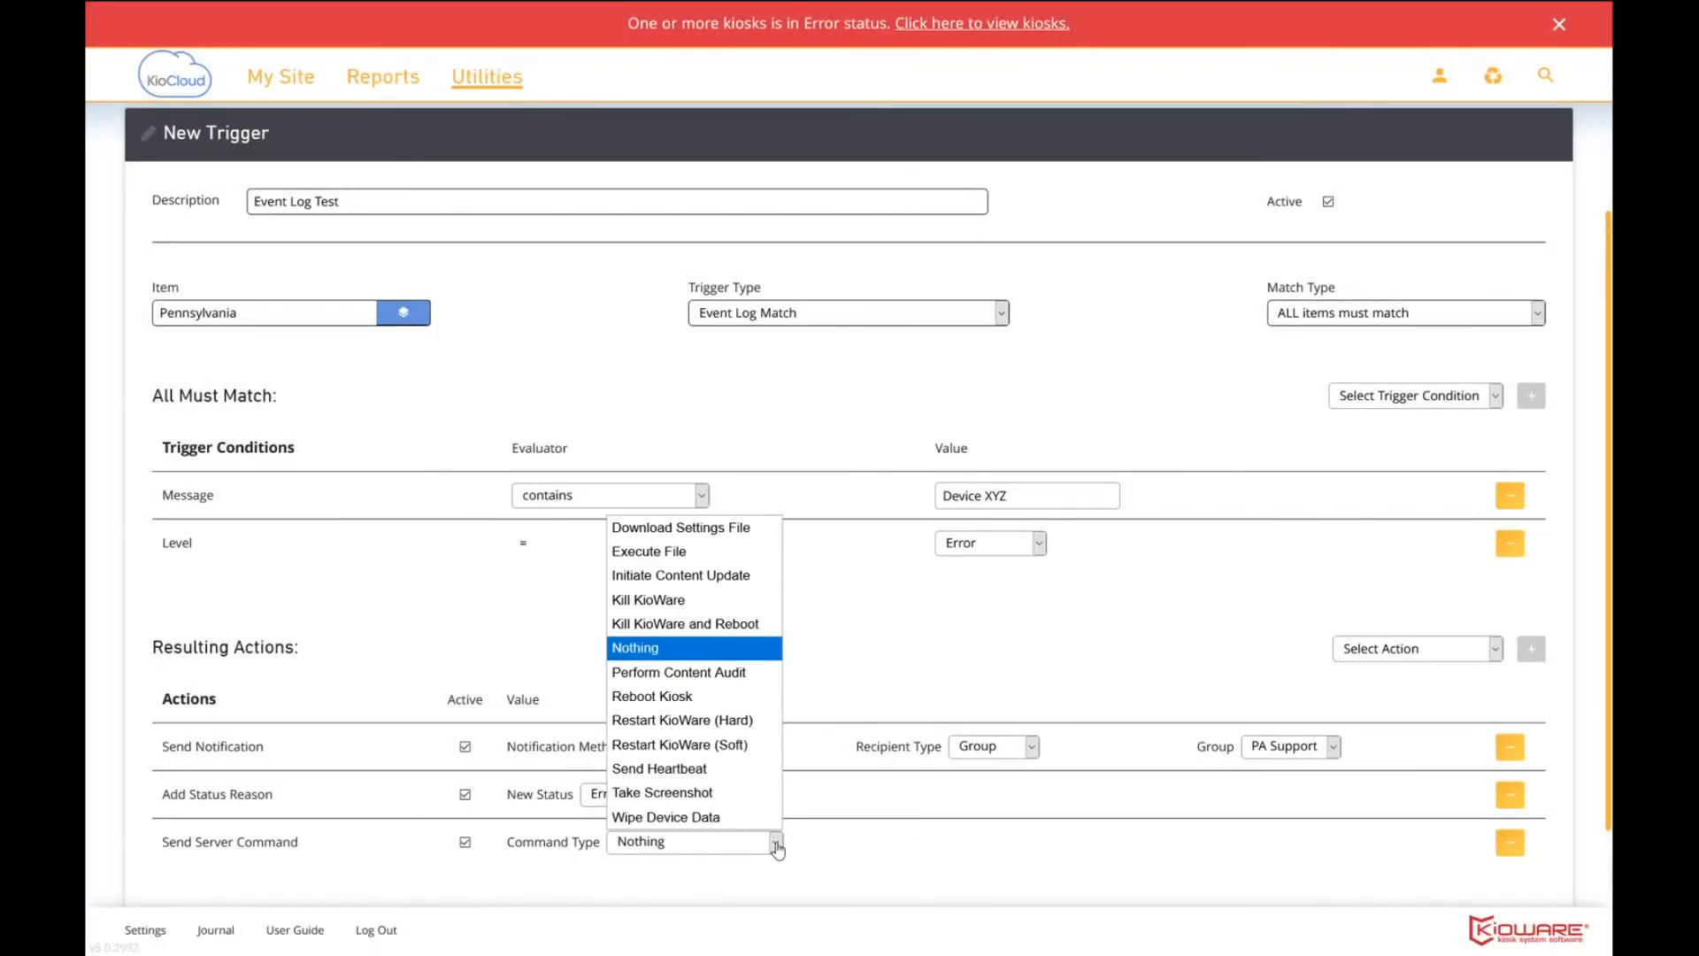
click(655, 699)
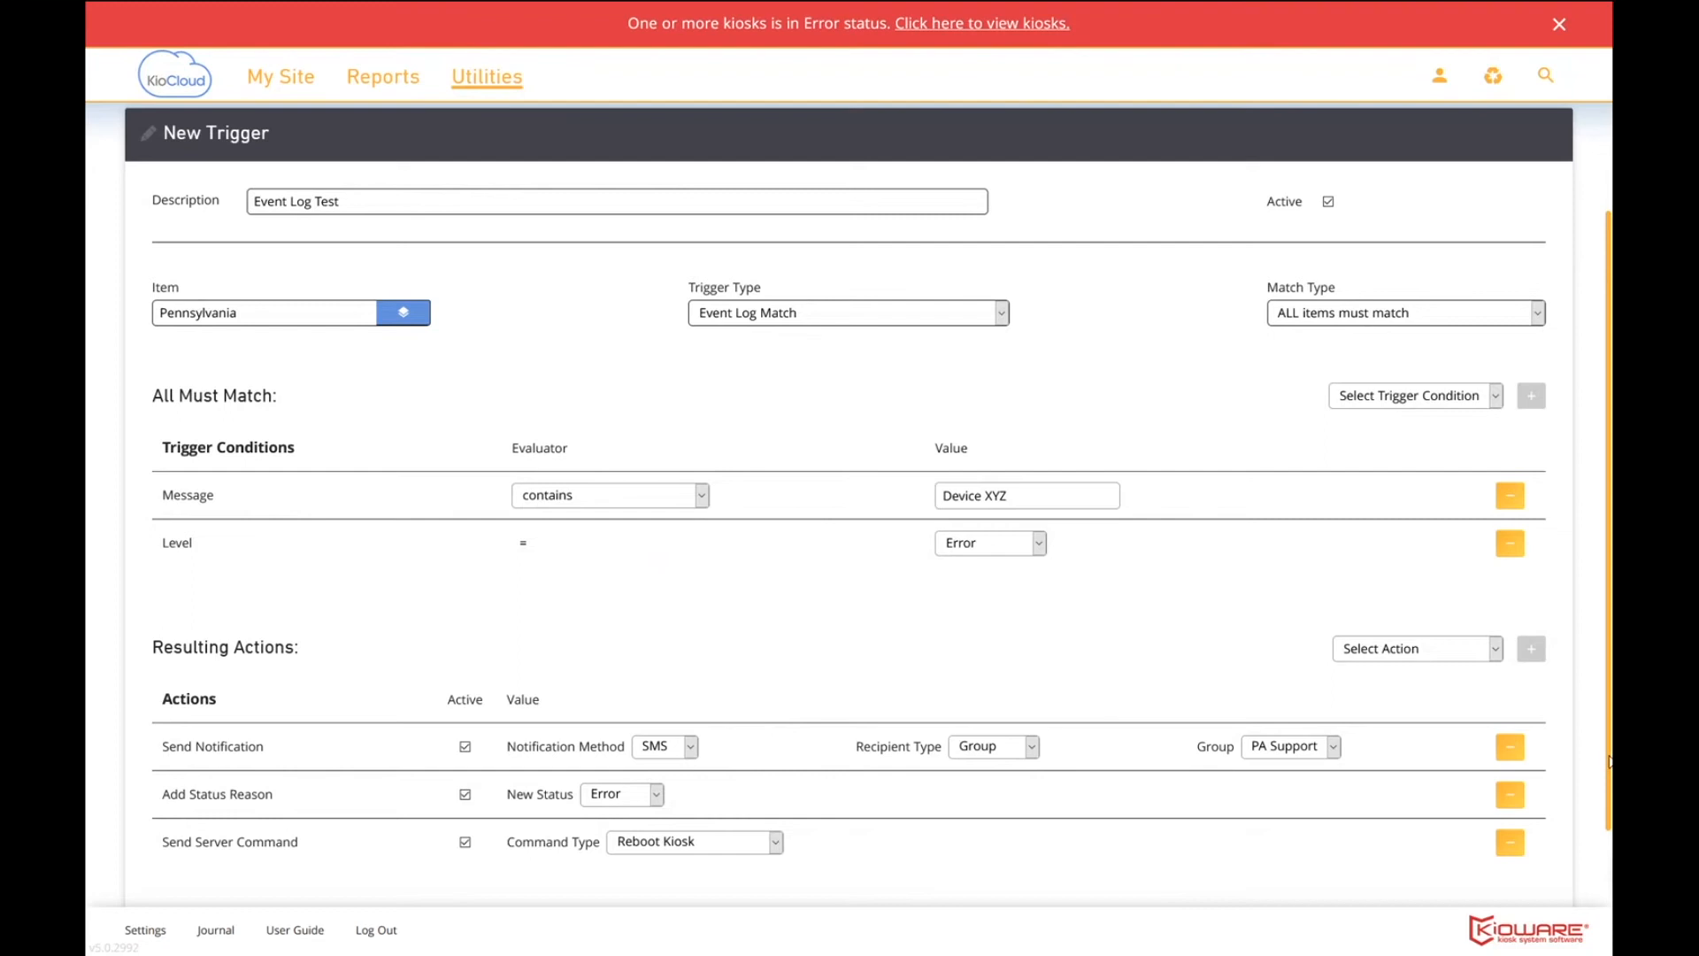
drag(1609, 762, 1609, 821)
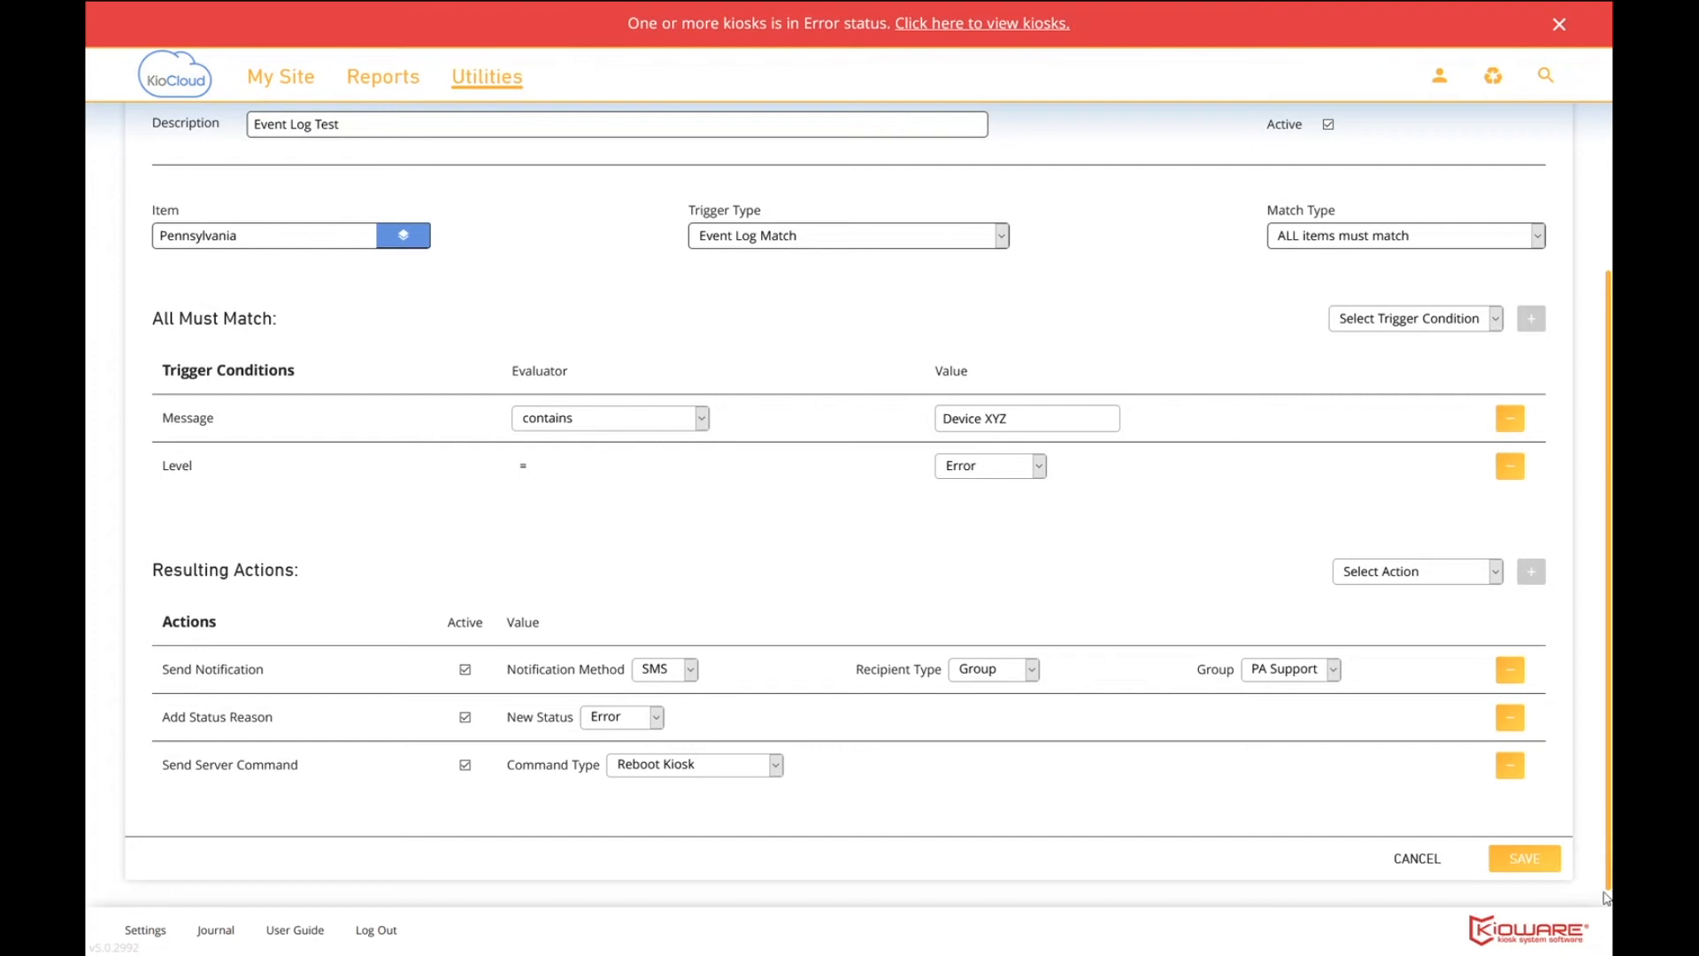
click(1522, 860)
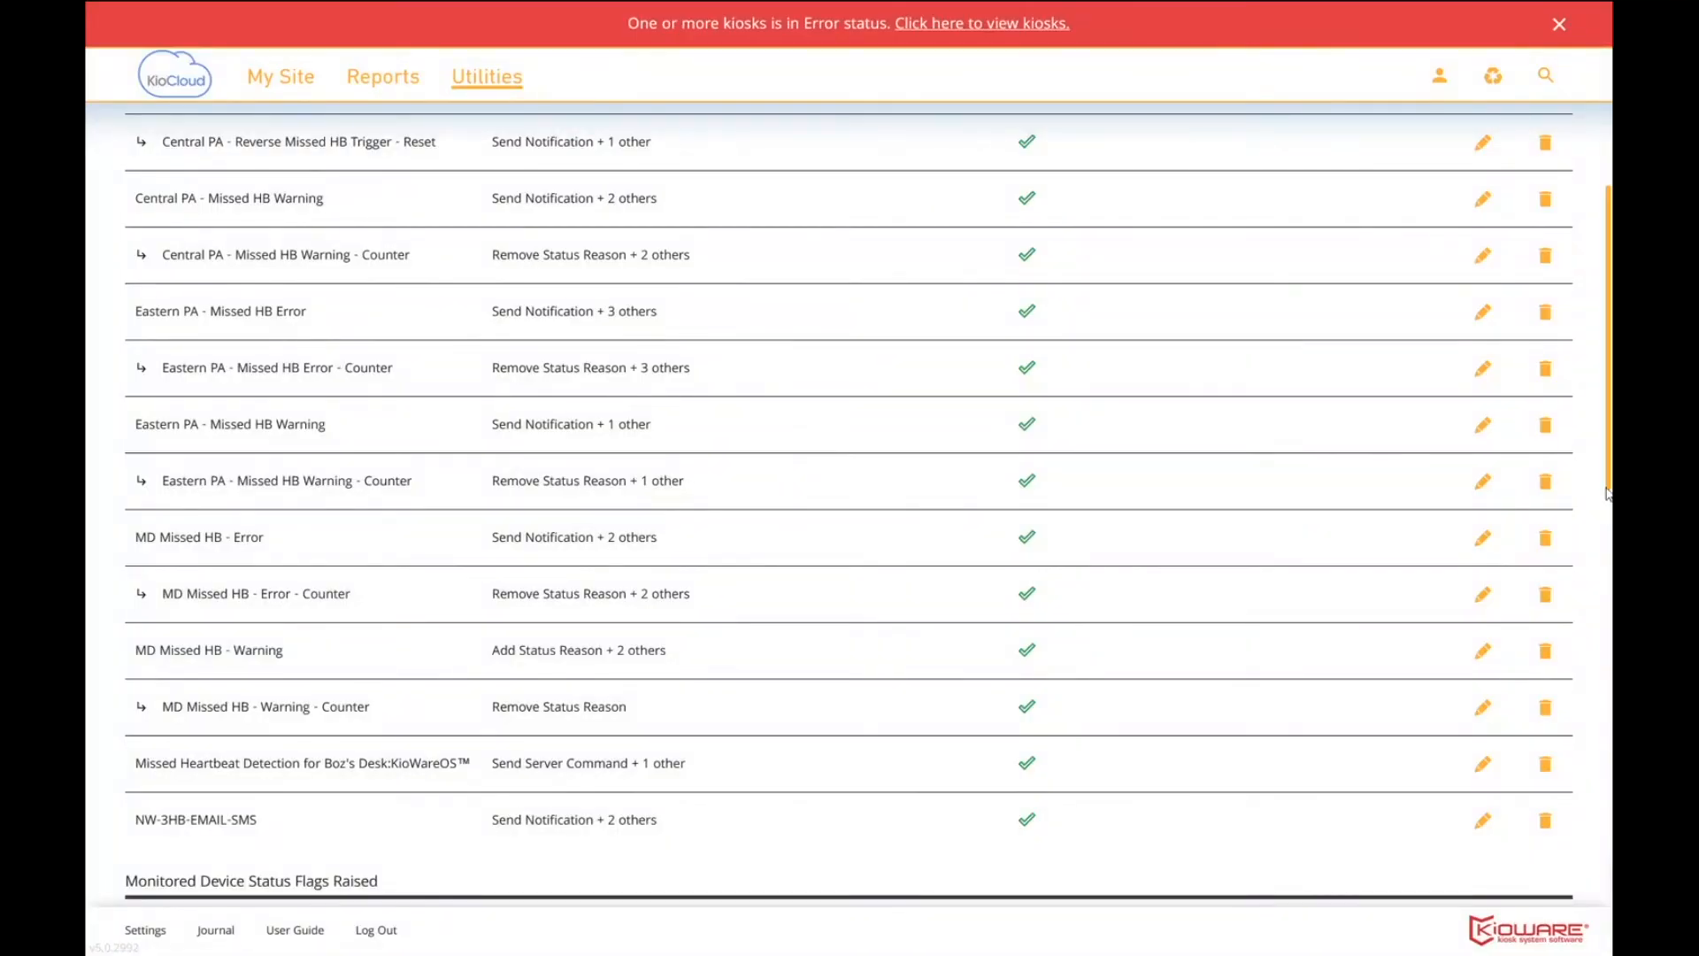
Step: Search the site for "443" and open the kiosk Store UT53P:Unit 30443
scroll(1607, 491, up, 3)
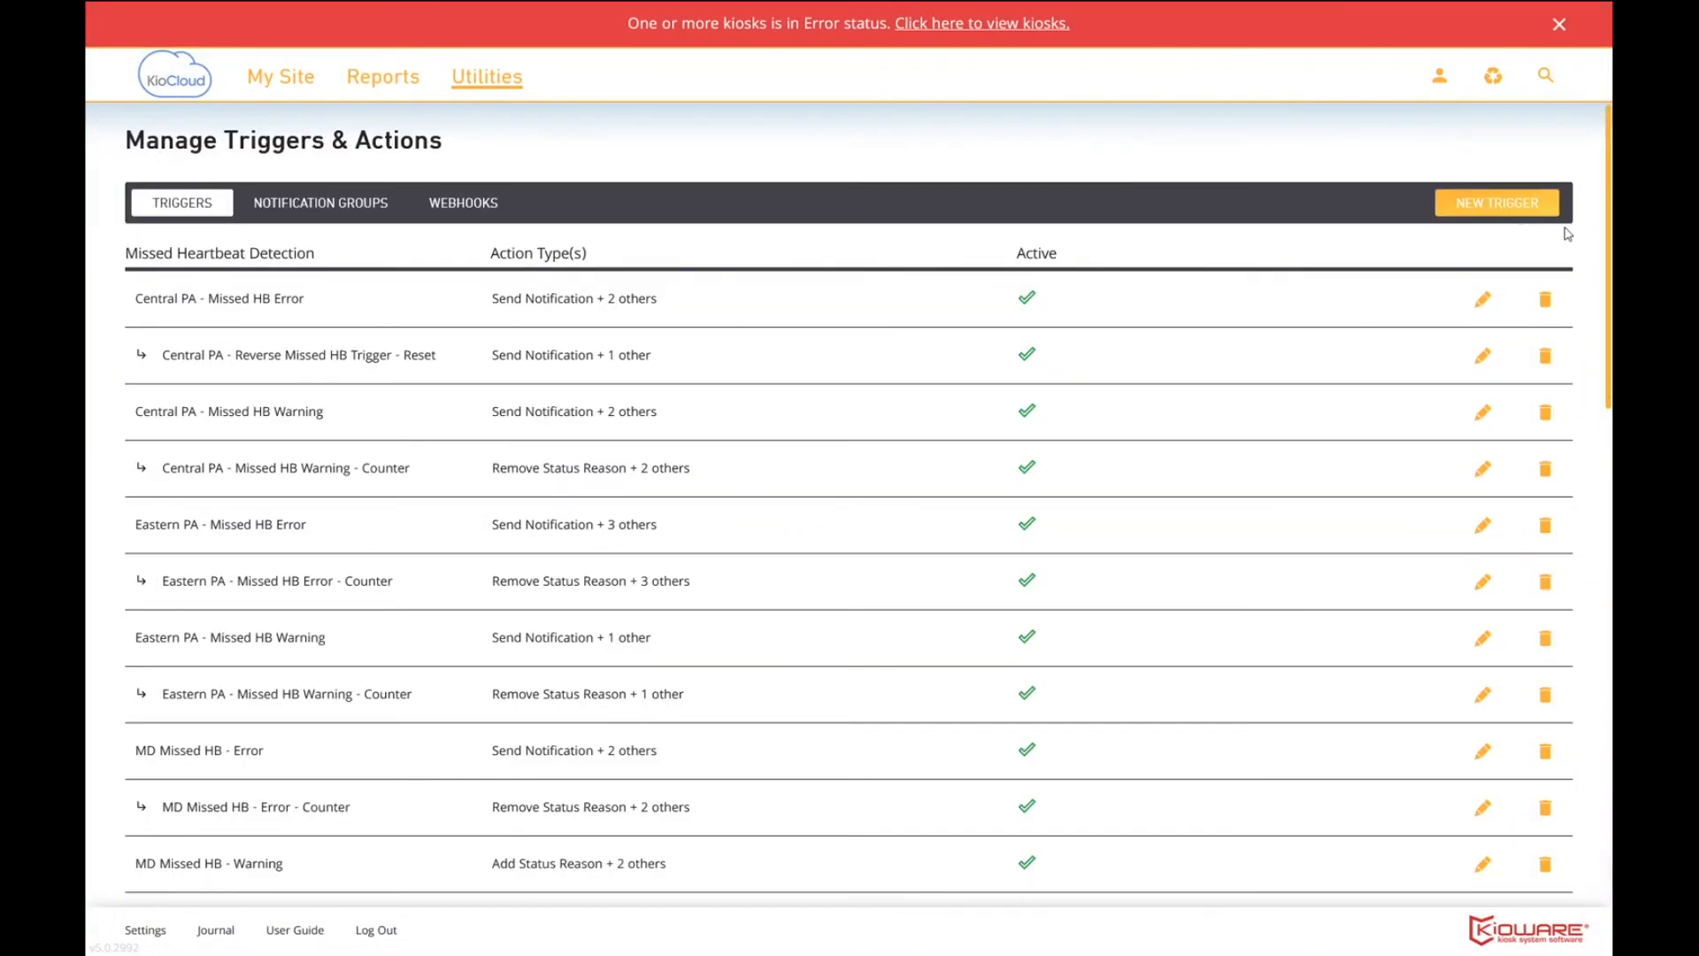
click(1545, 78)
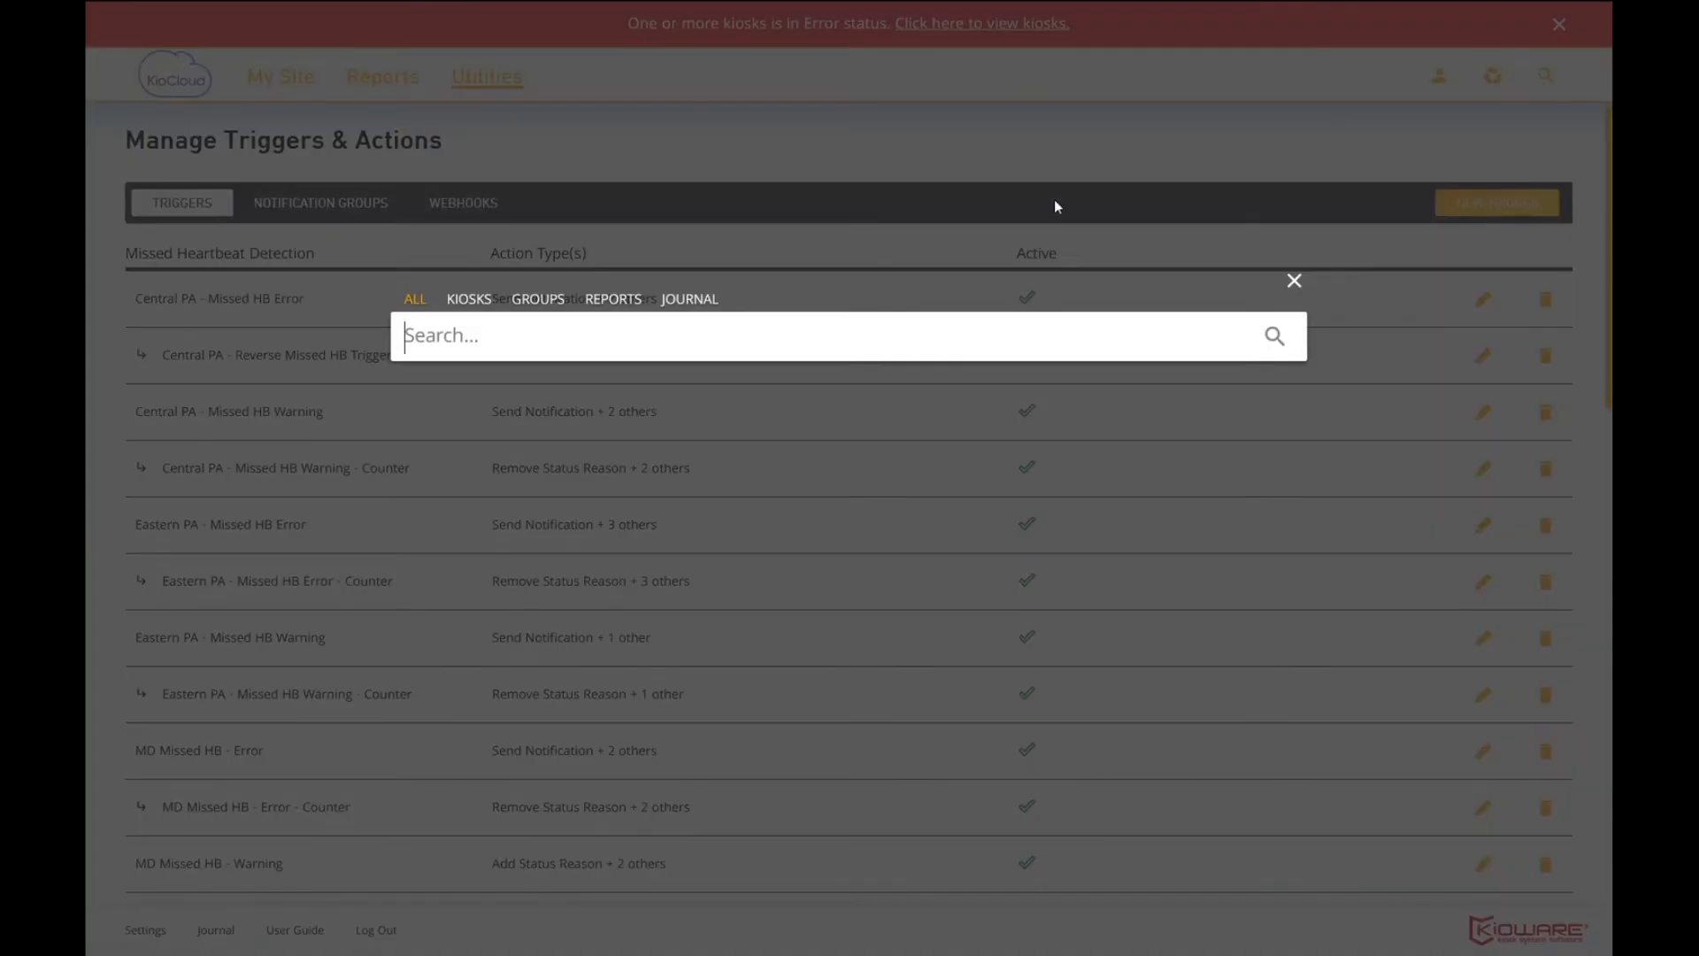
text(443)
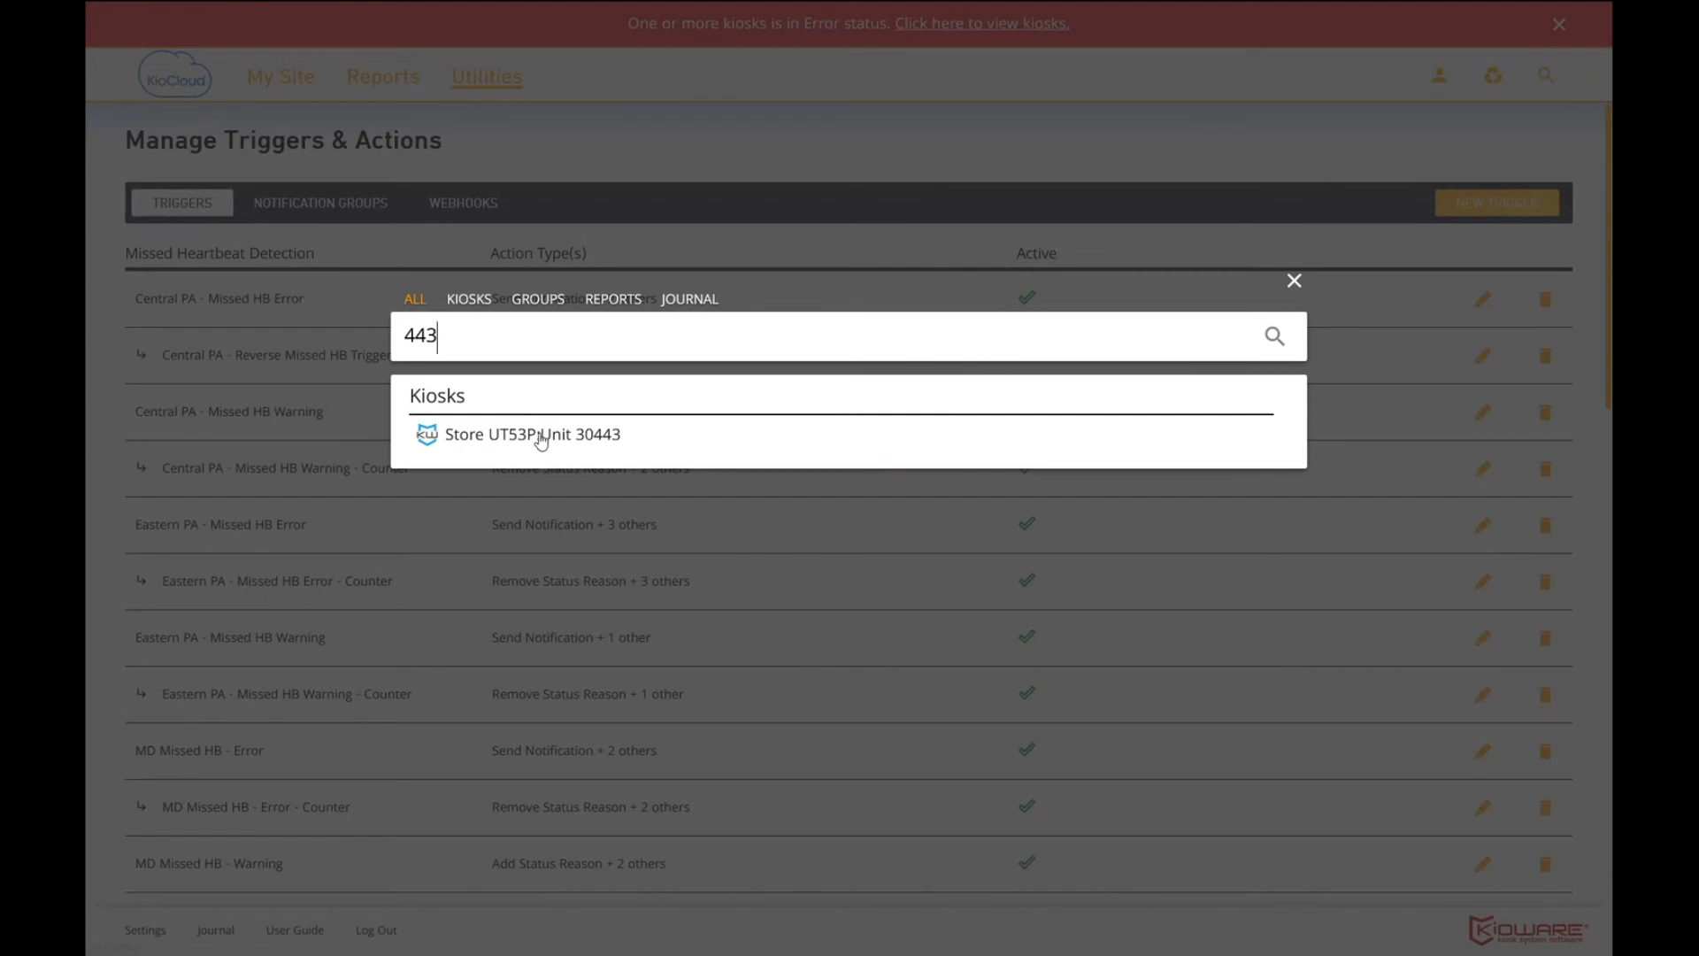
click(540, 435)
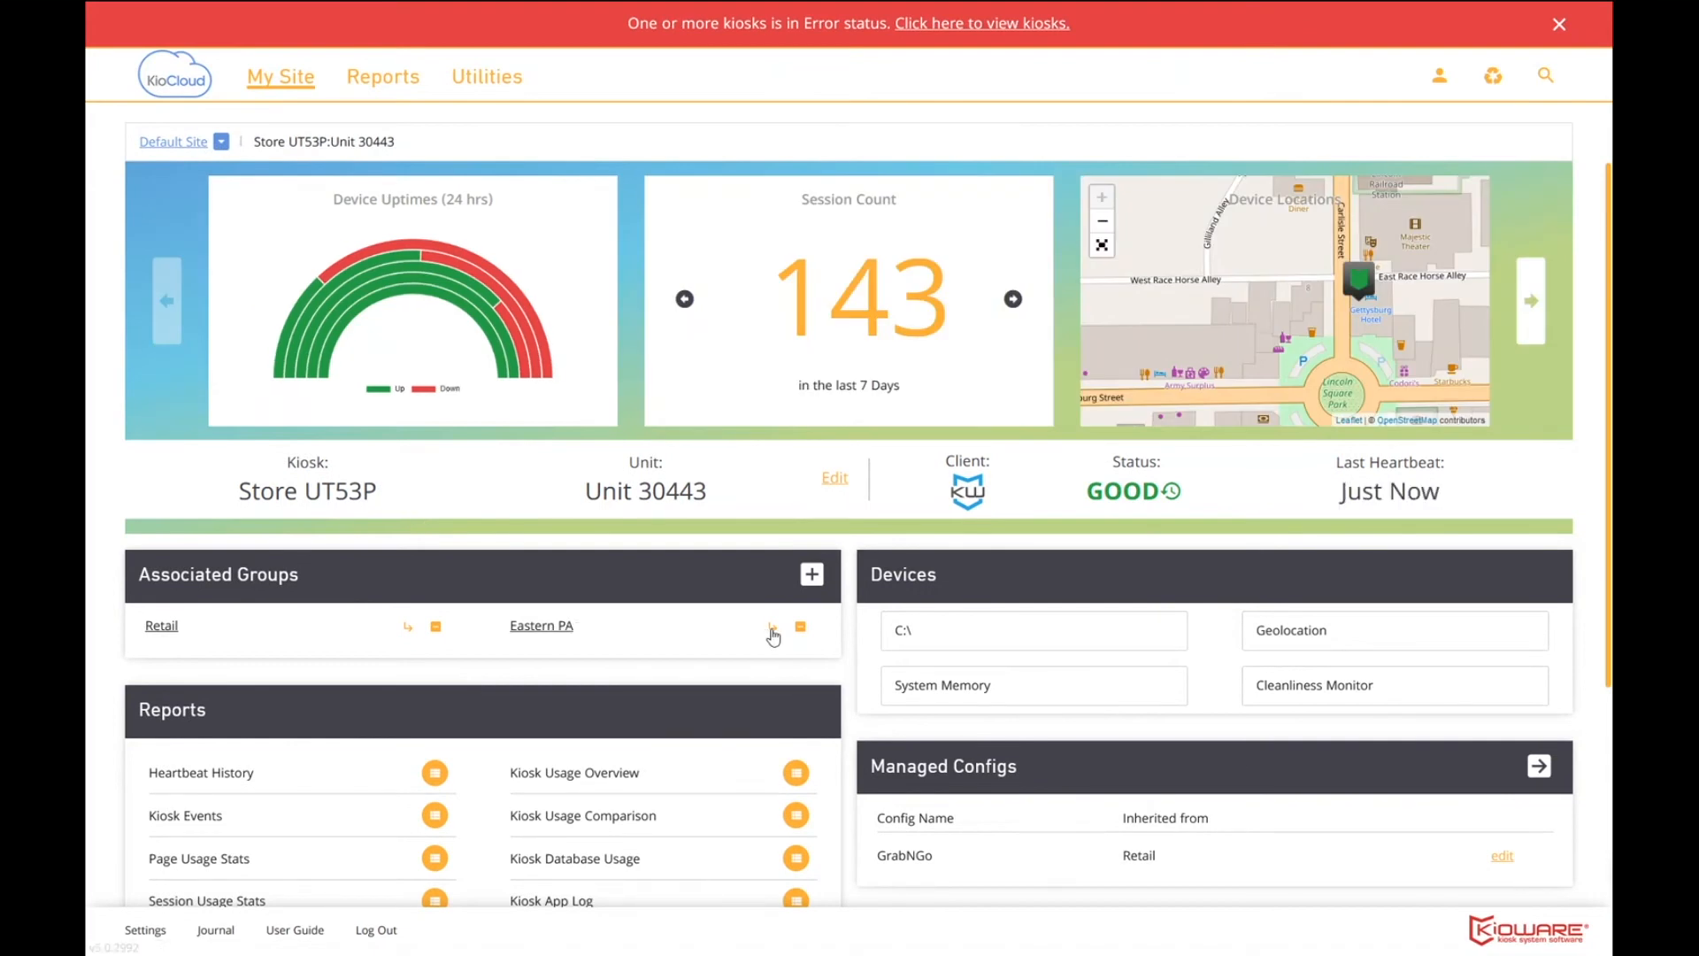
Step: Check the kiosk's Eastern PA group location and look for Event Log Test among its triggers and actions
click(773, 631)
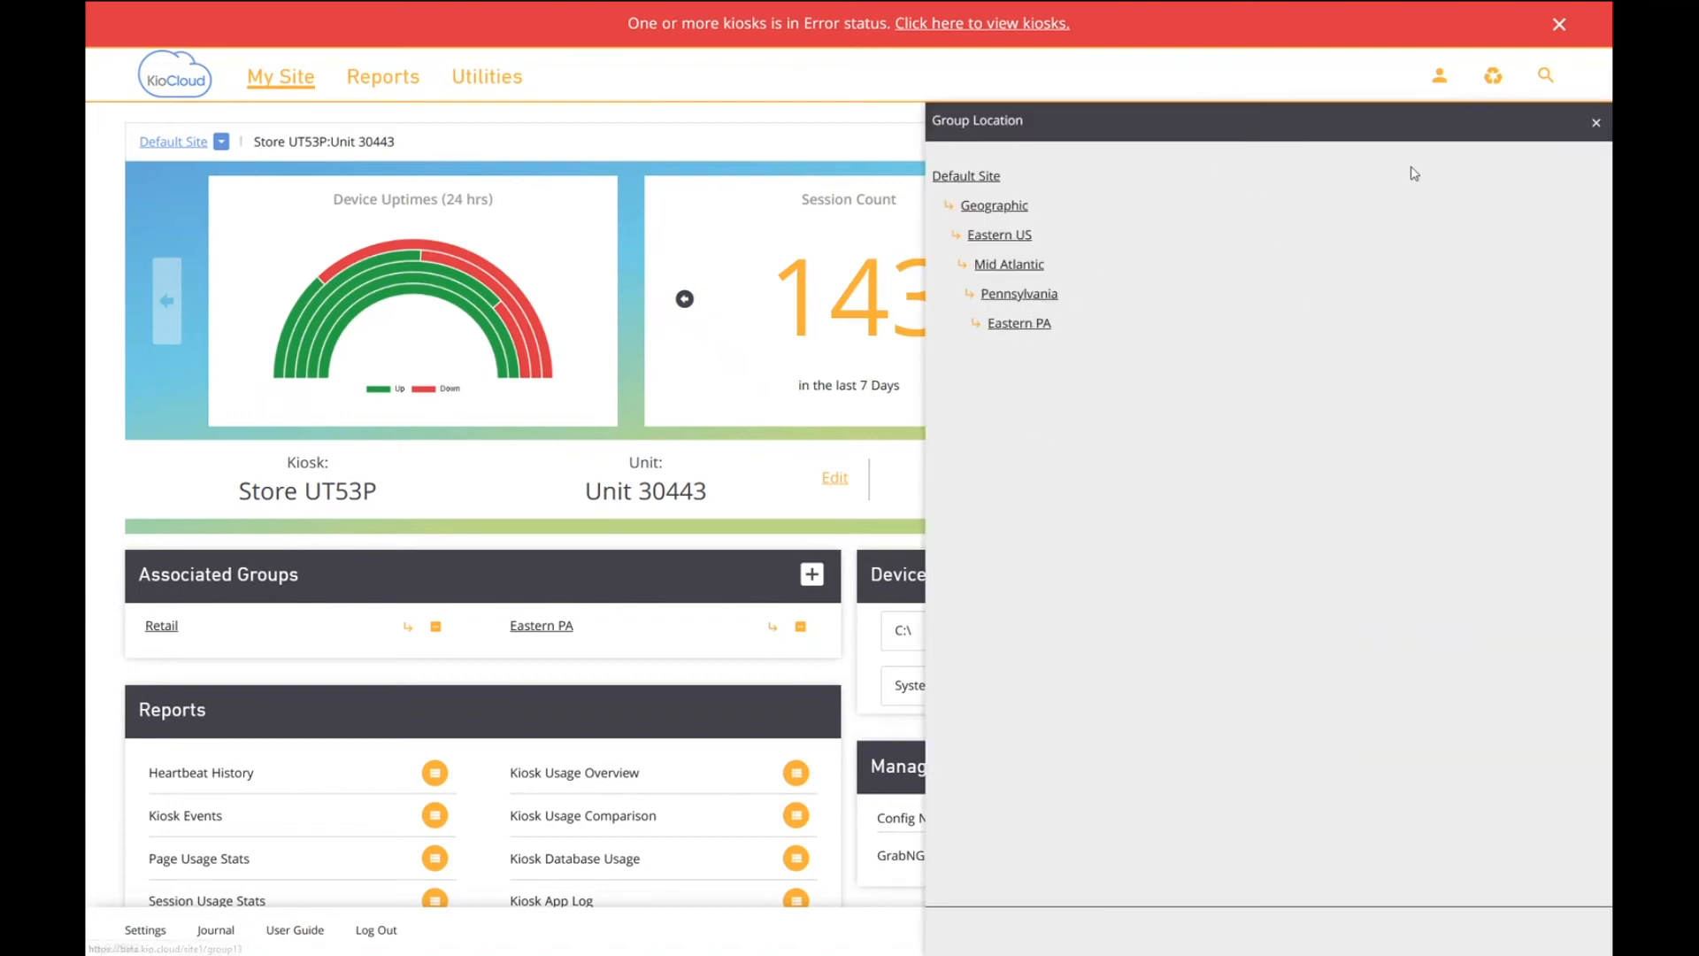
click(1597, 124)
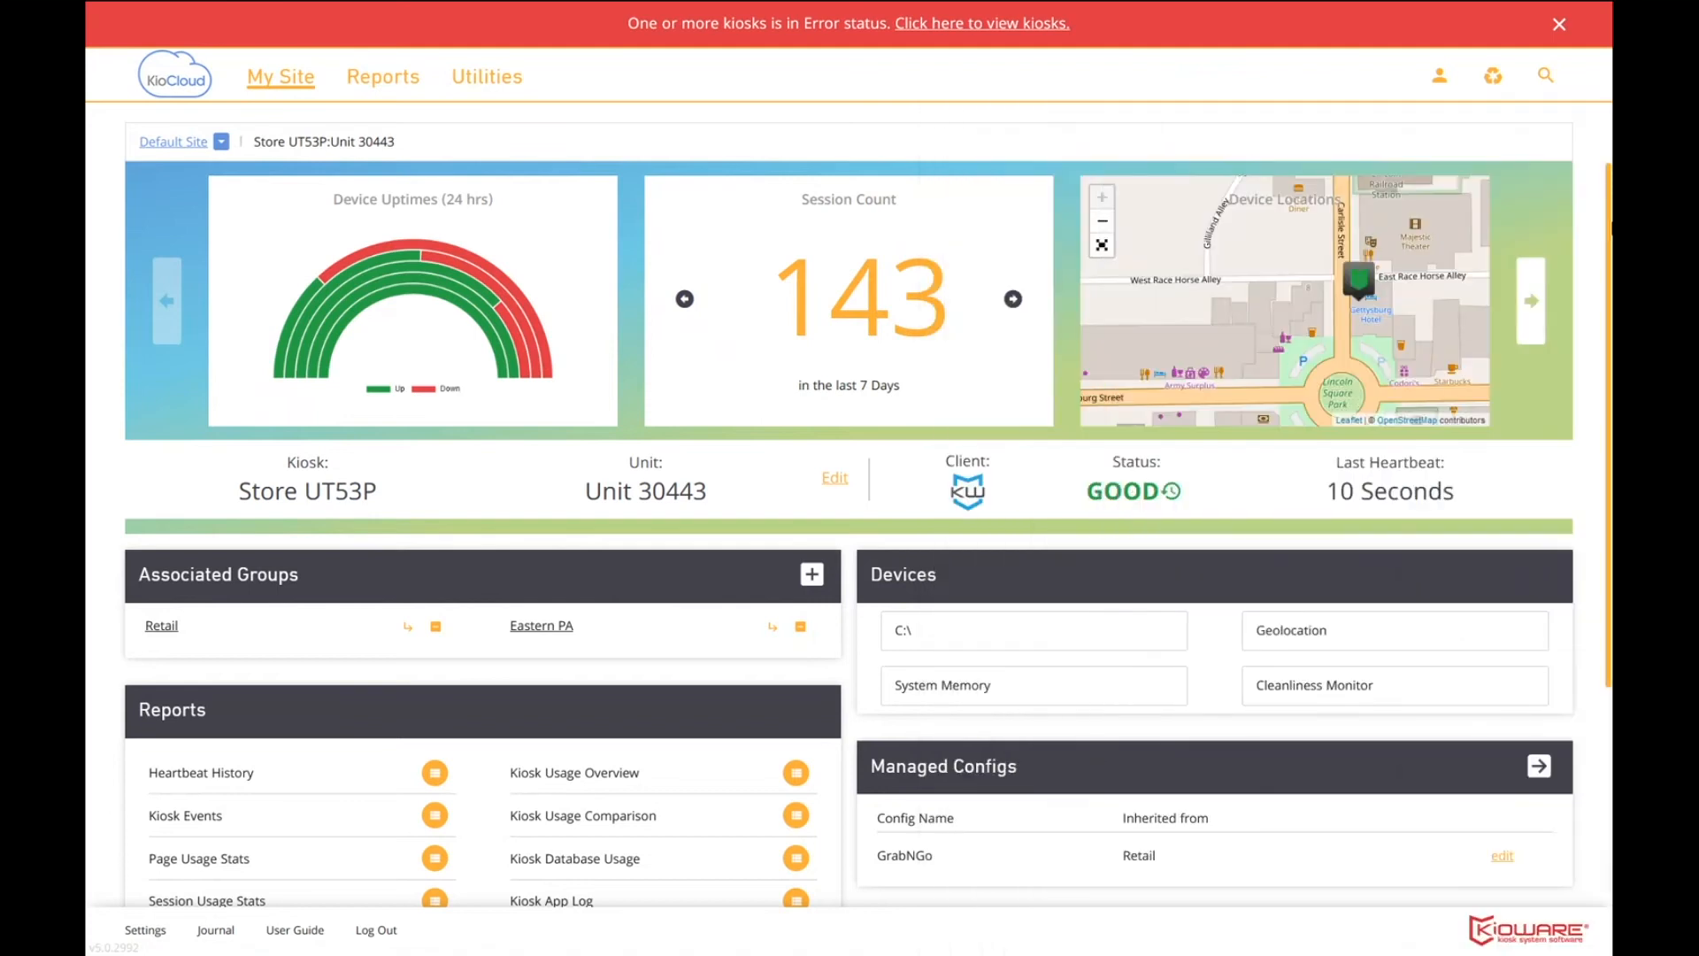
drag(1609, 235, 1610, 478)
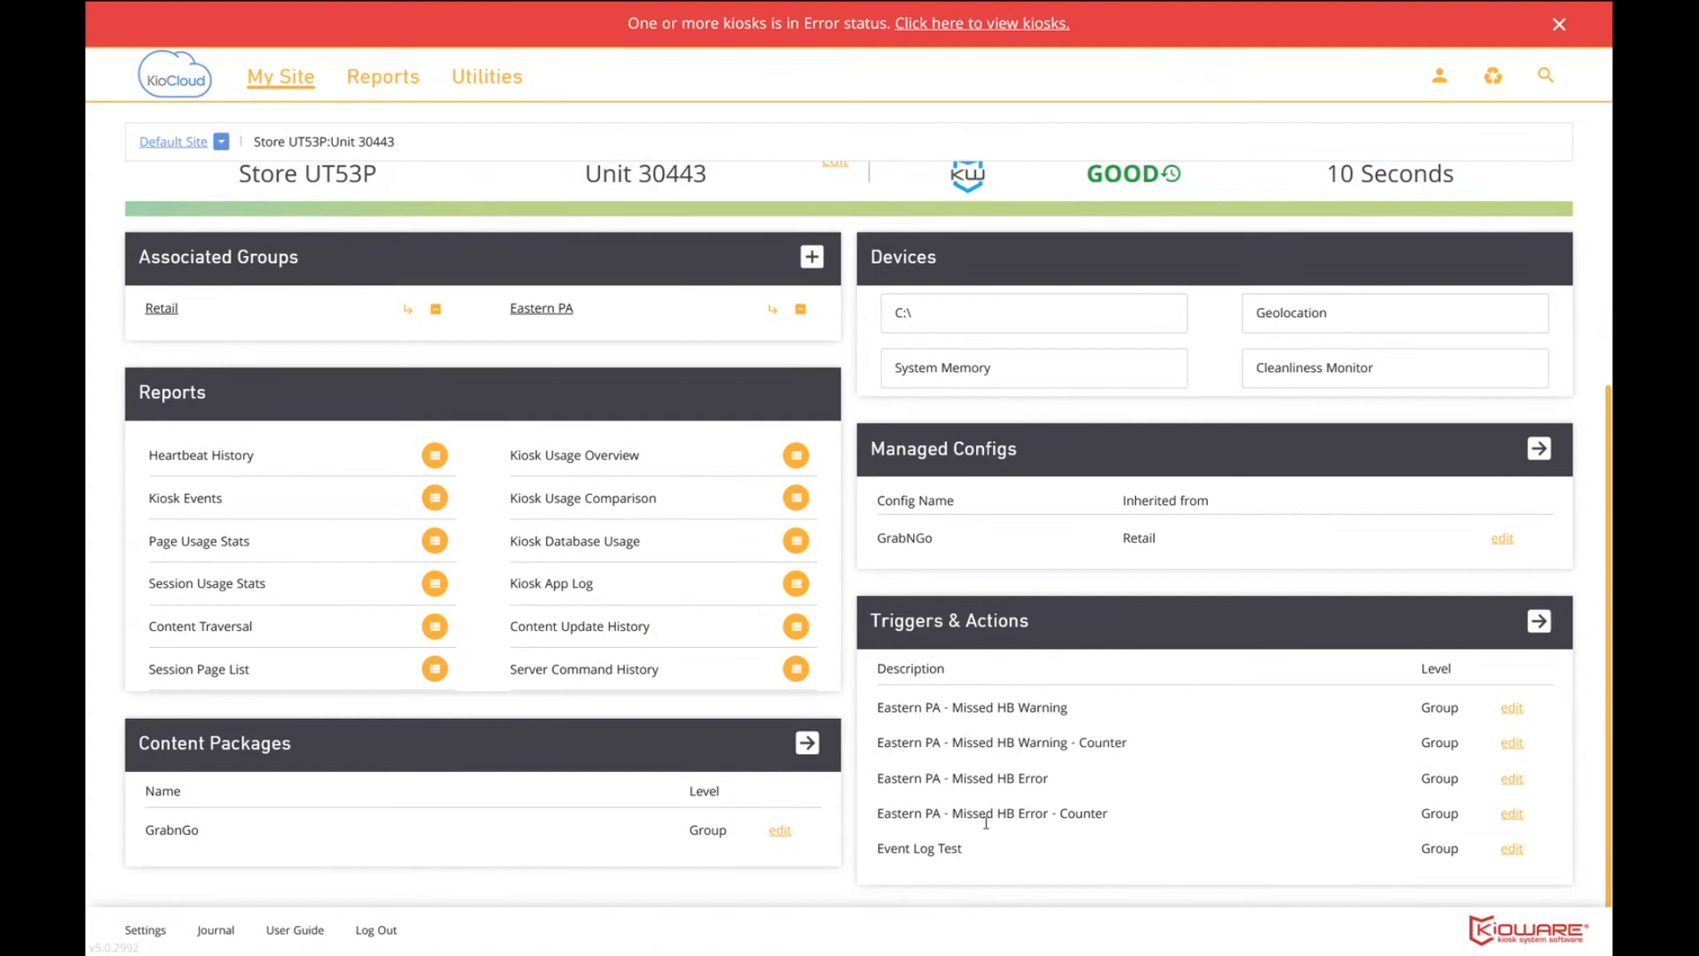
drag(972, 852, 878, 848)
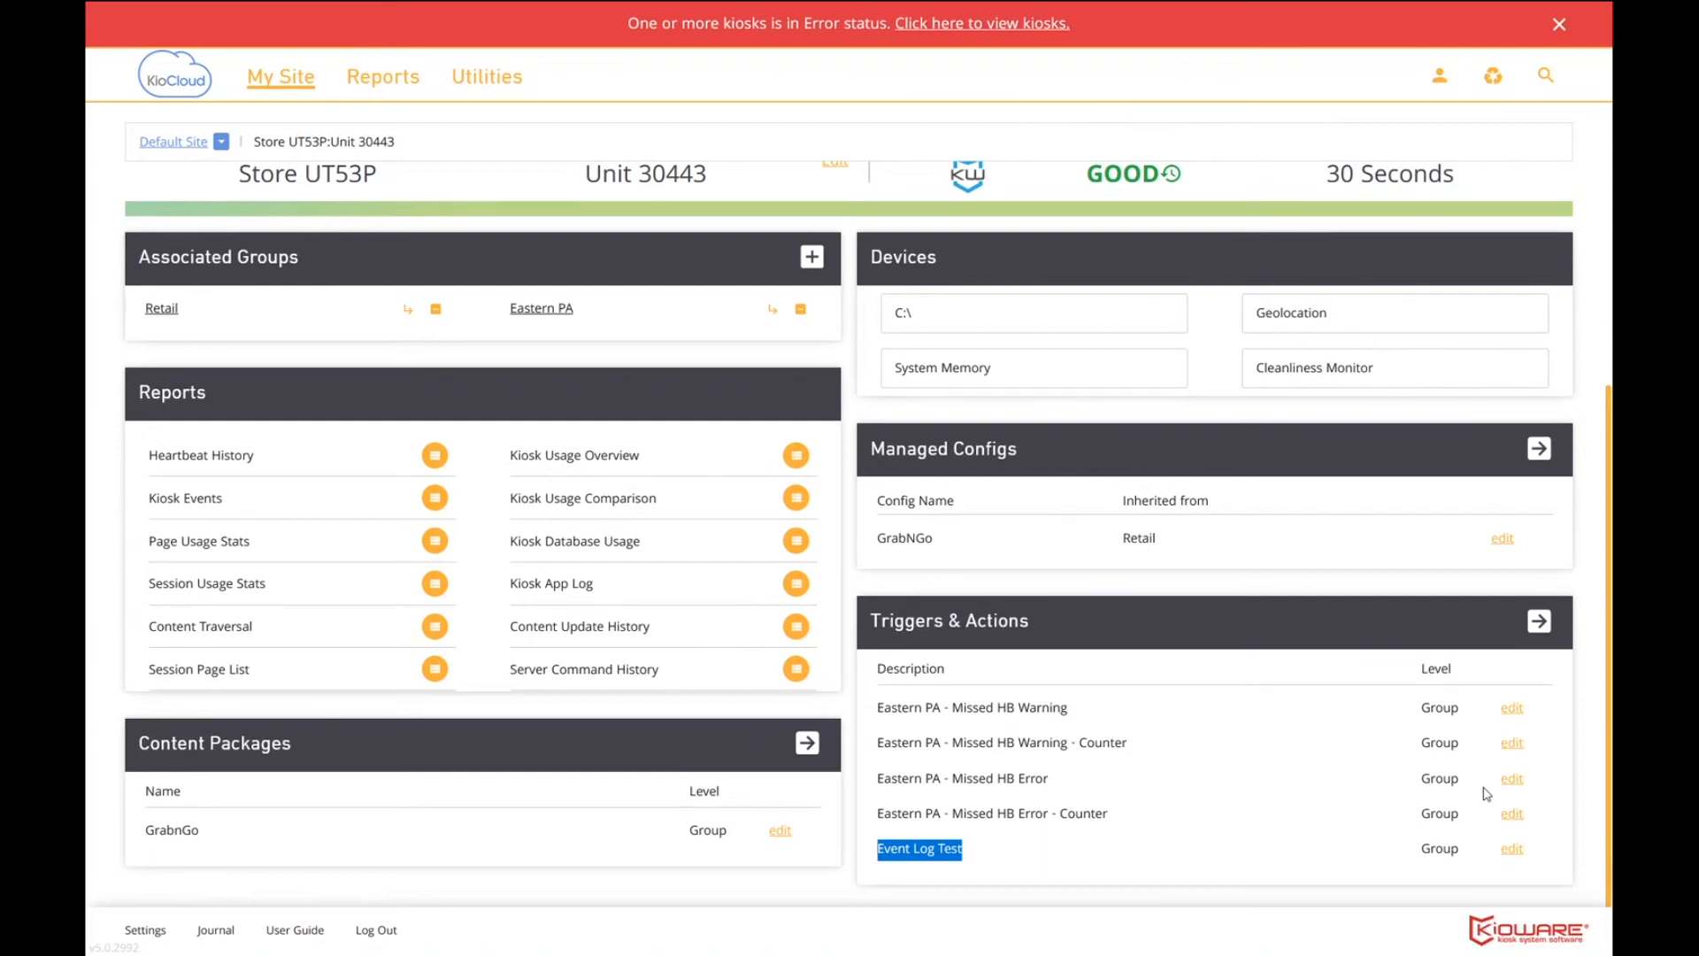
Step: Review the conditions and resulting actions of the "Eastern PA - Missed HB Error" trigger, and return to the kiosk page
click(1512, 785)
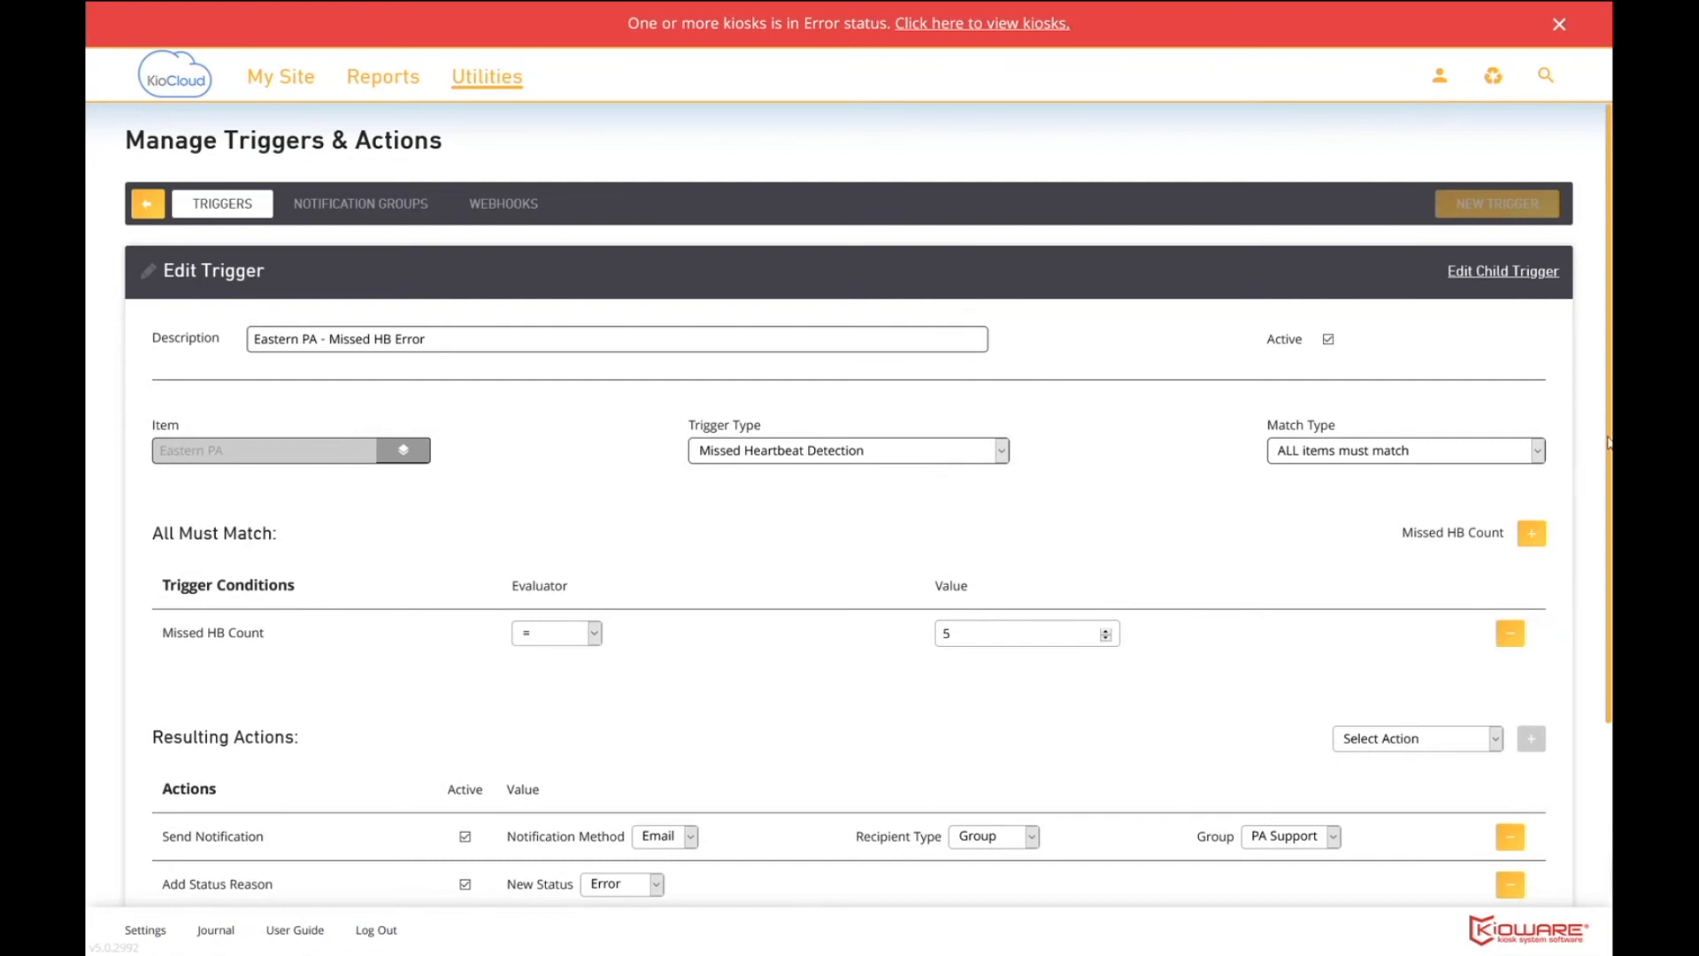
drag(1608, 443, 1591, 558)
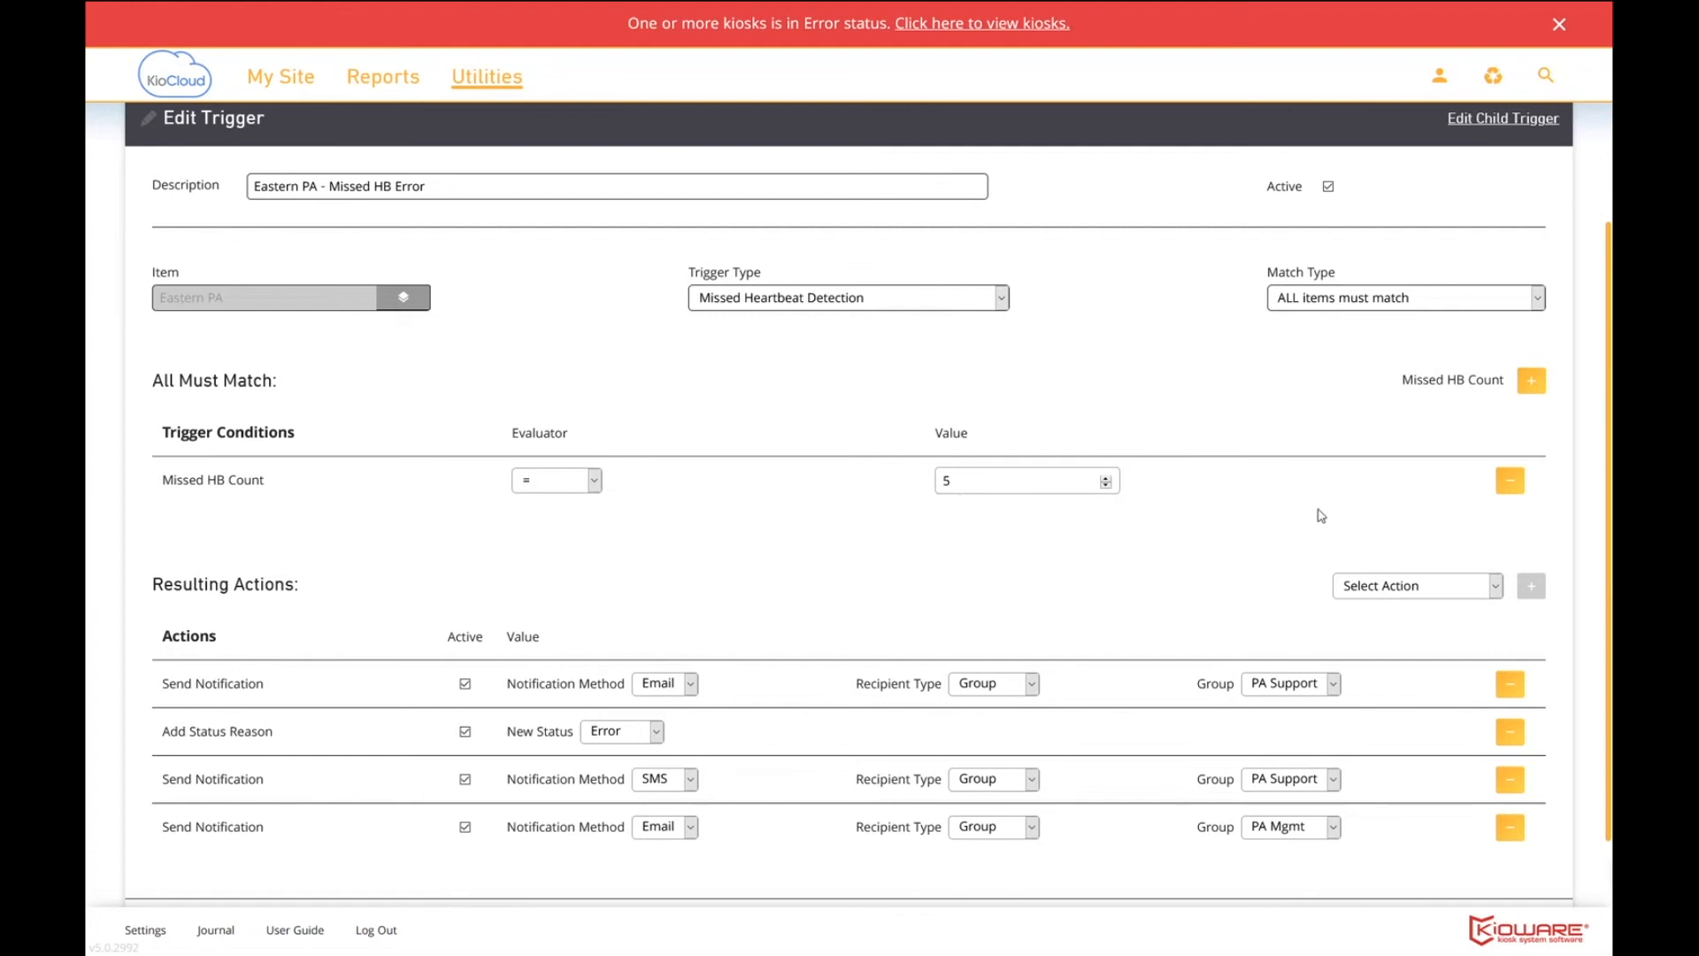
scroll(1609, 467, down, 1)
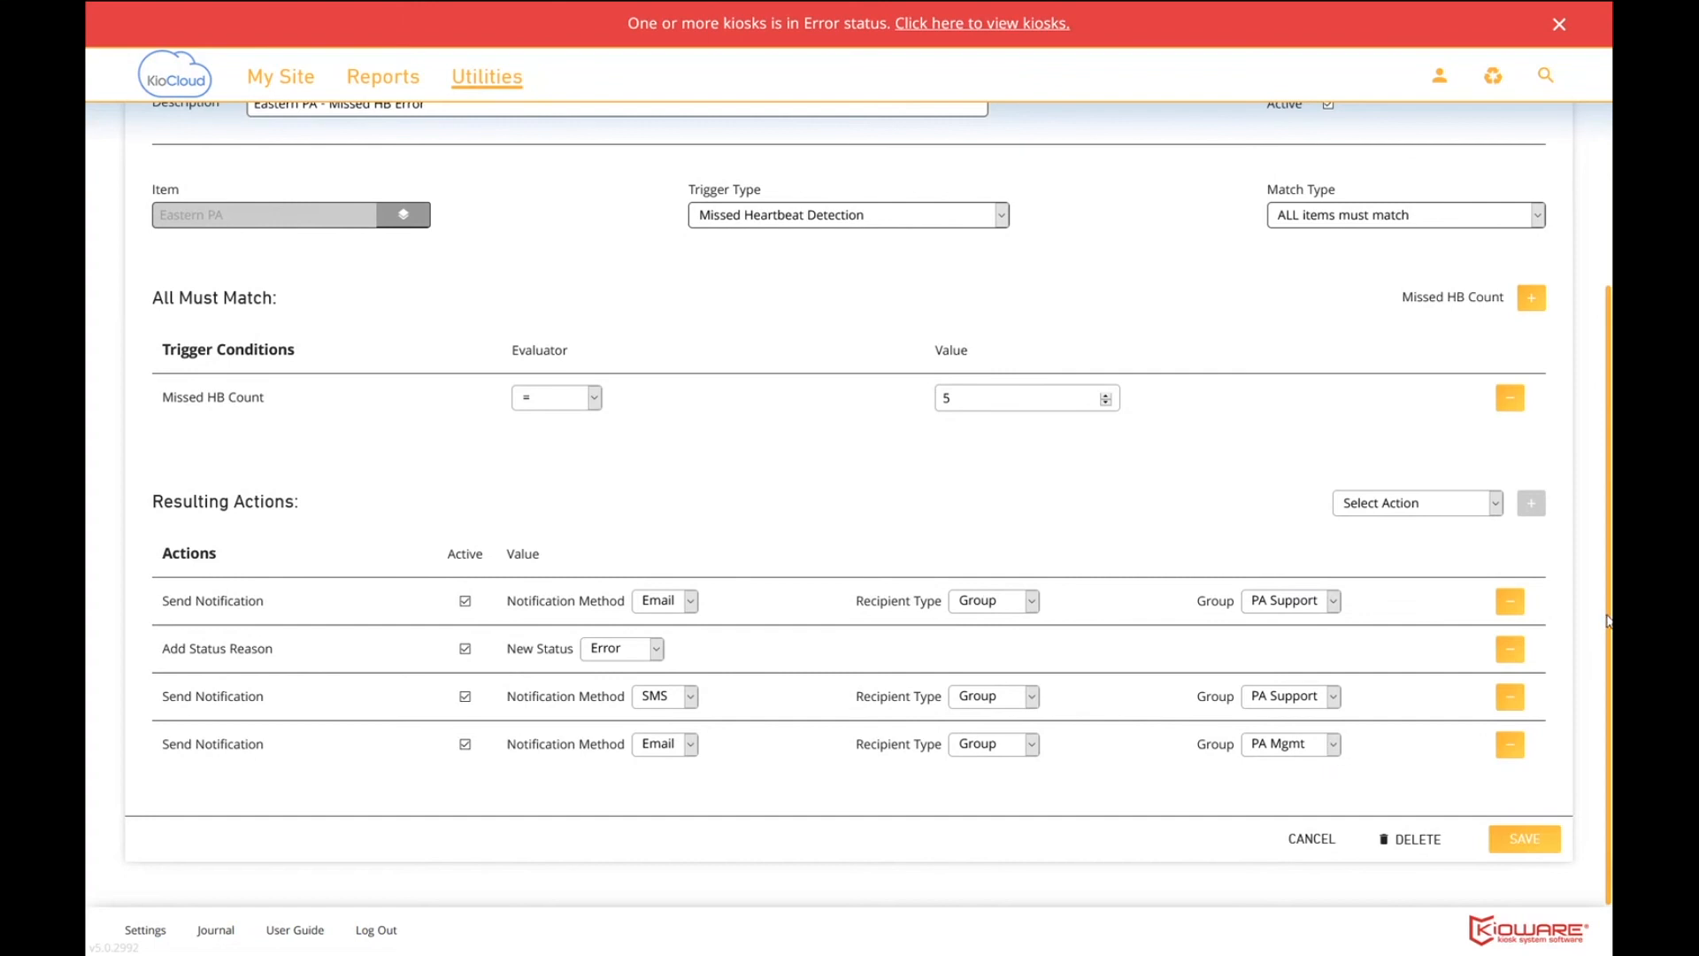
drag(1609, 620, 1604, 435)
click(144, 213)
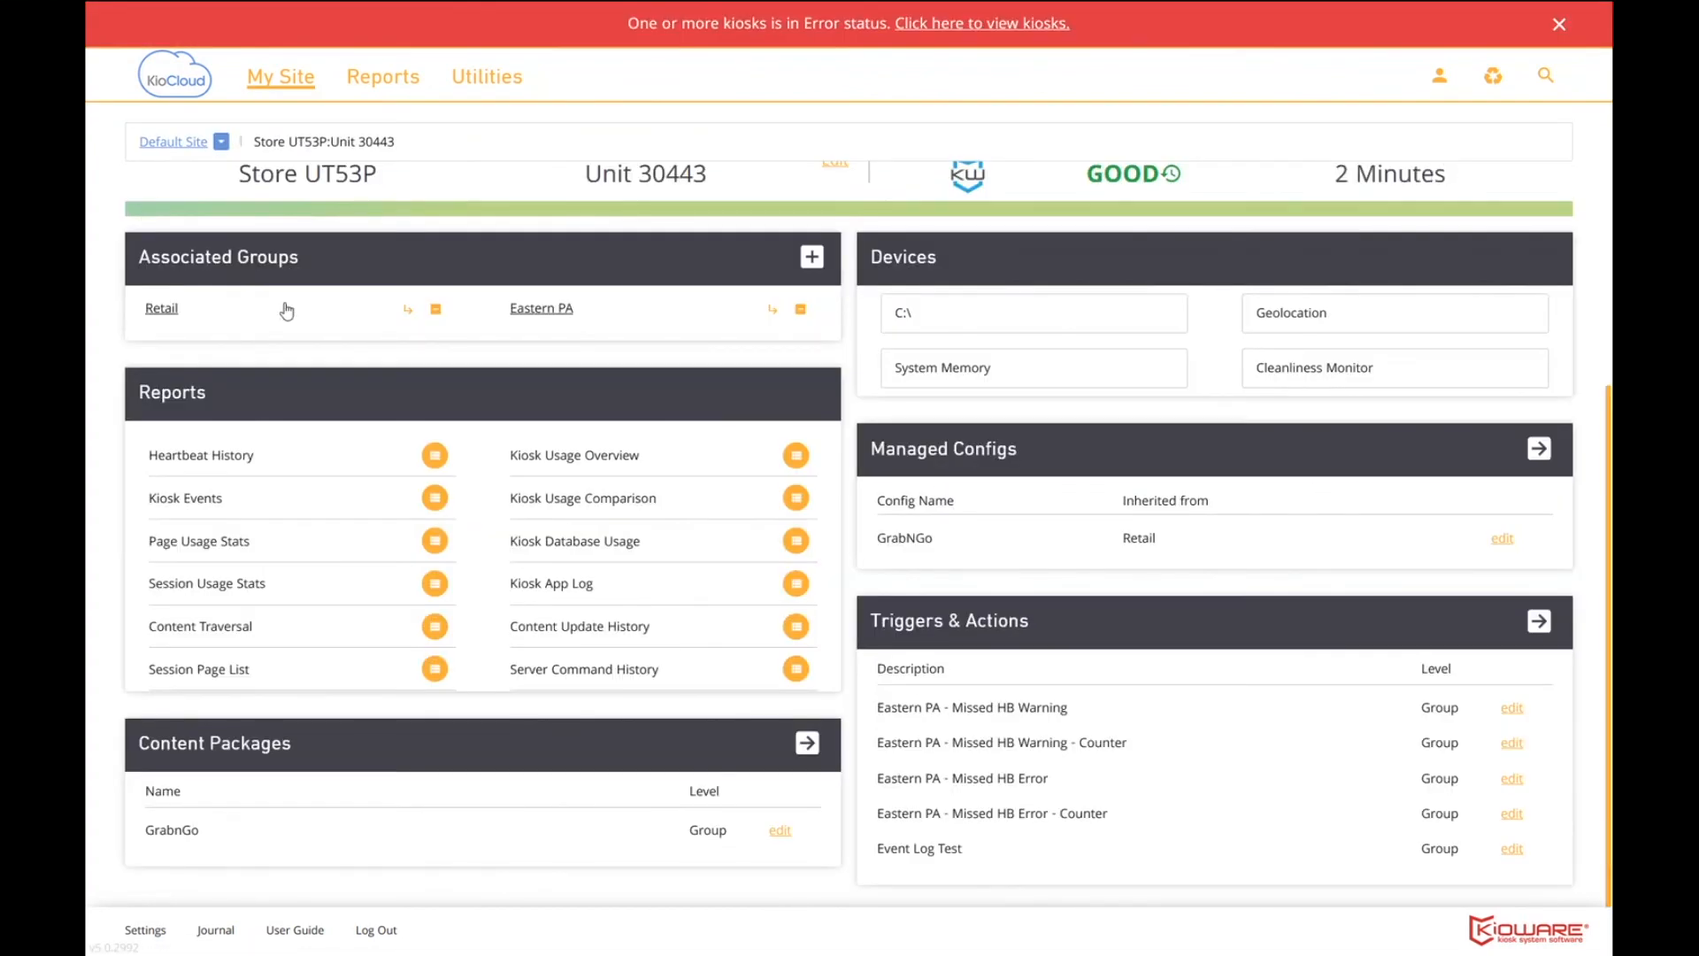
Step: Review the conditions and resulting actions of the "Eastern PA - Missed HB Error - Counter" trigger and save it to return to the kiosk page
drag(1117, 820, 880, 823)
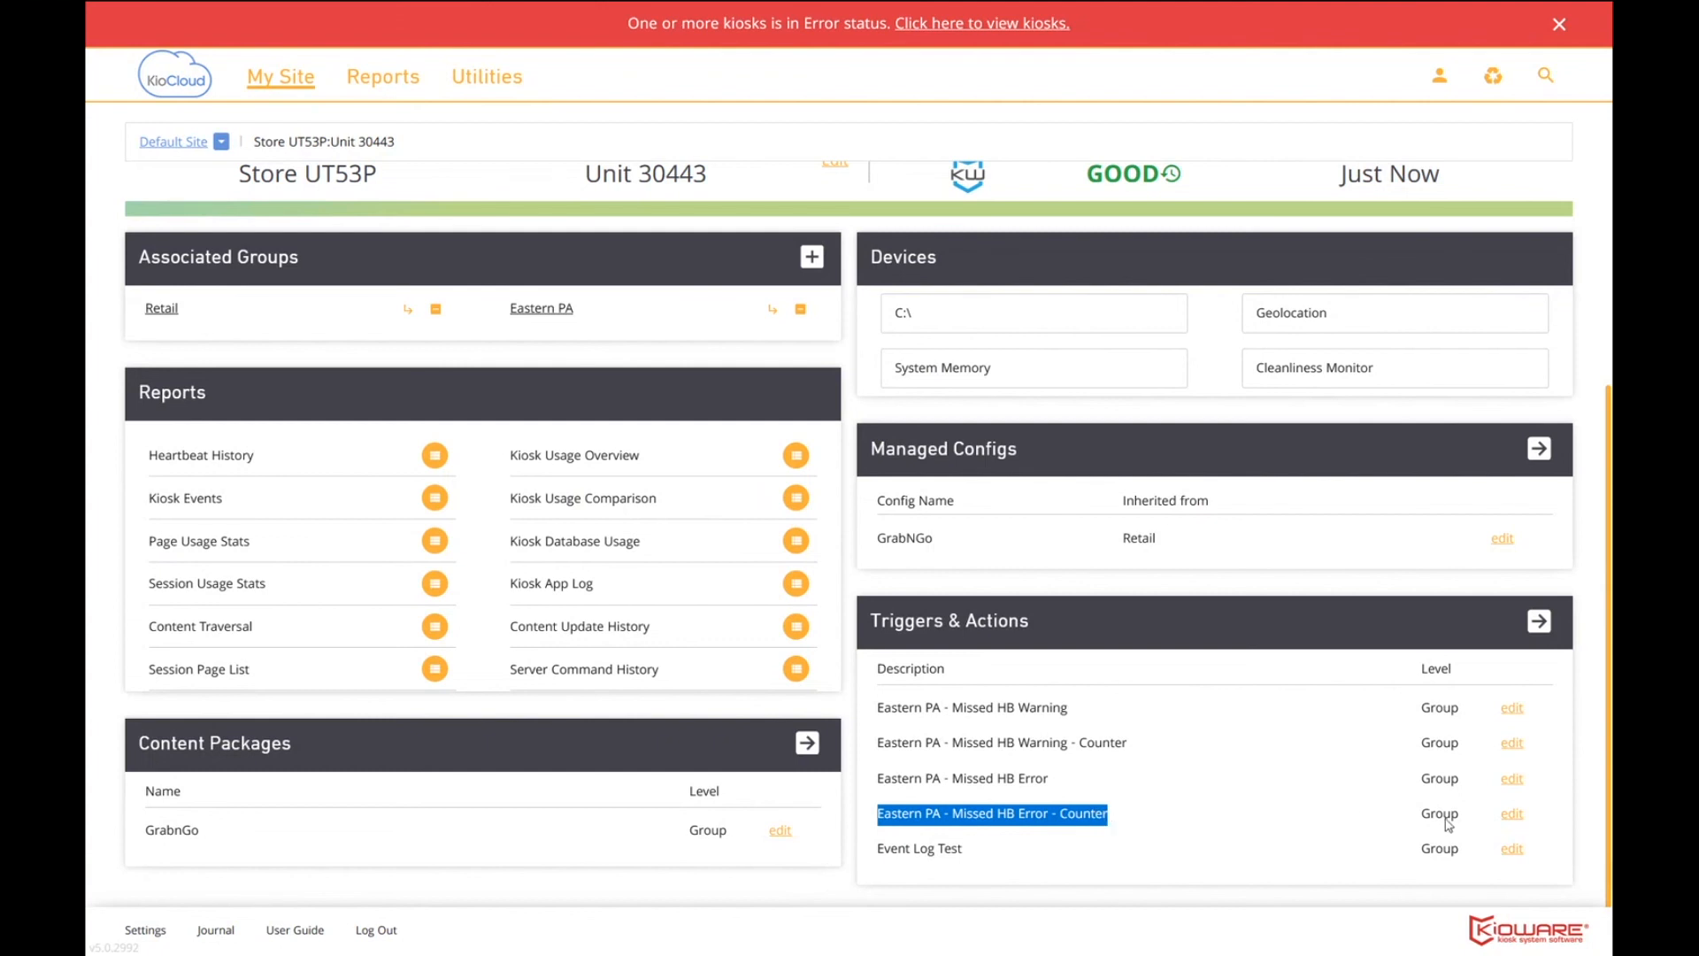
click(1514, 814)
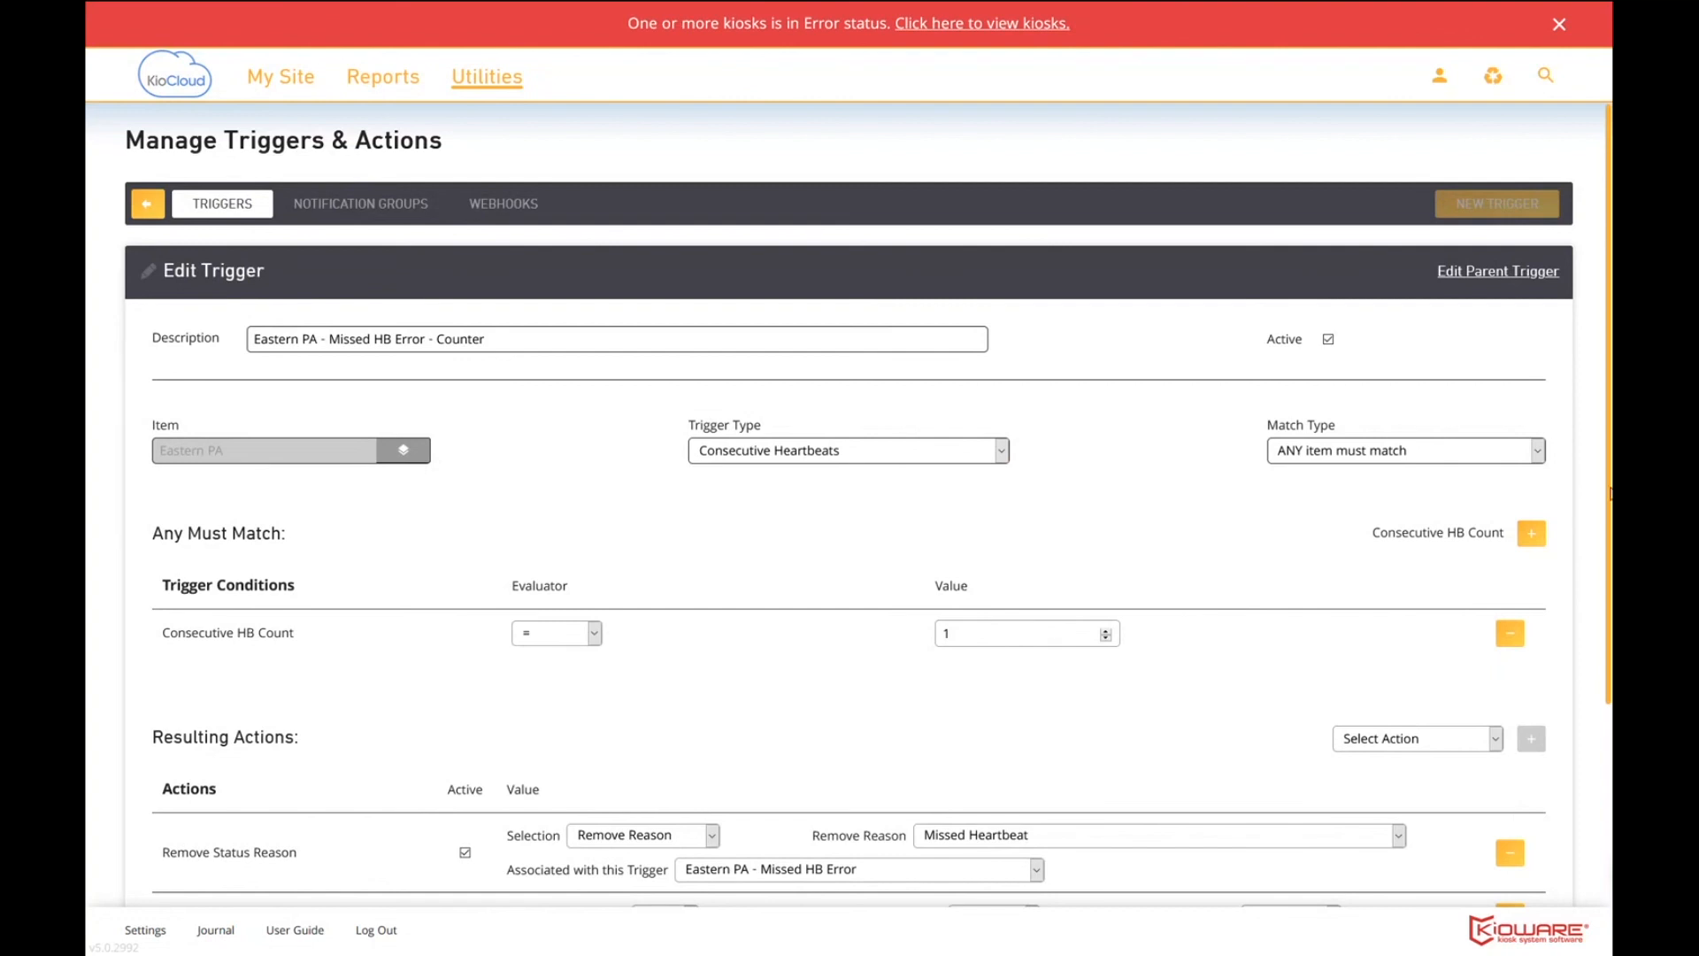
scroll(1609, 473, down, 2)
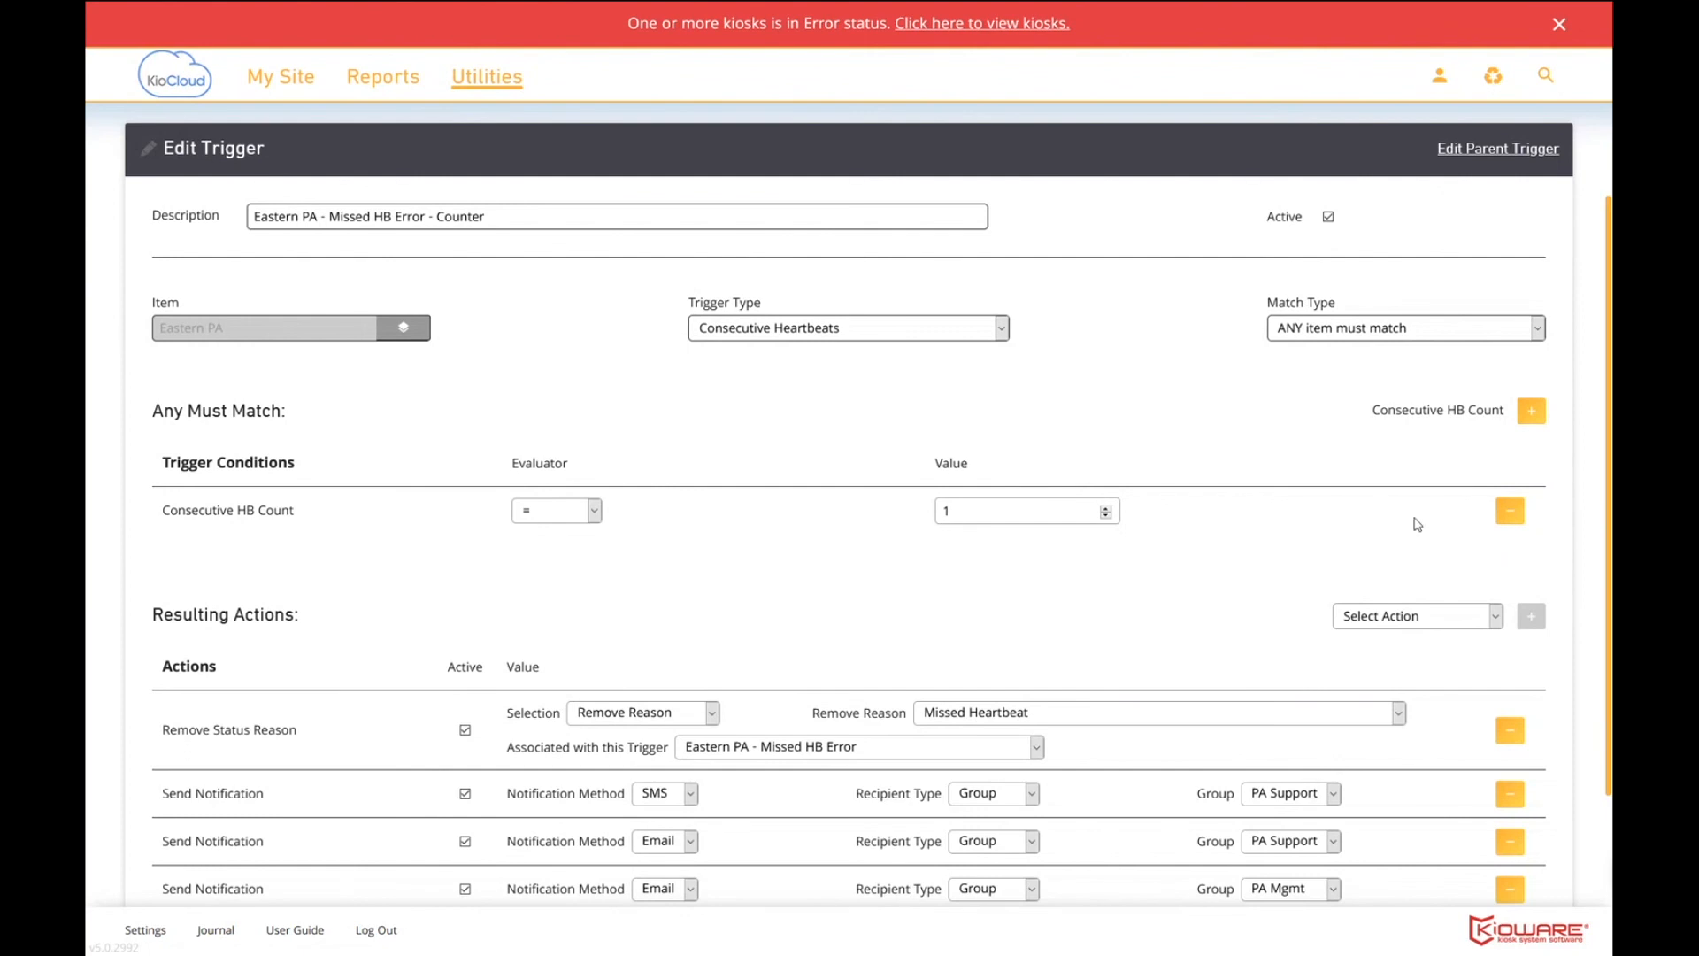
drag(1609, 473, 1601, 573)
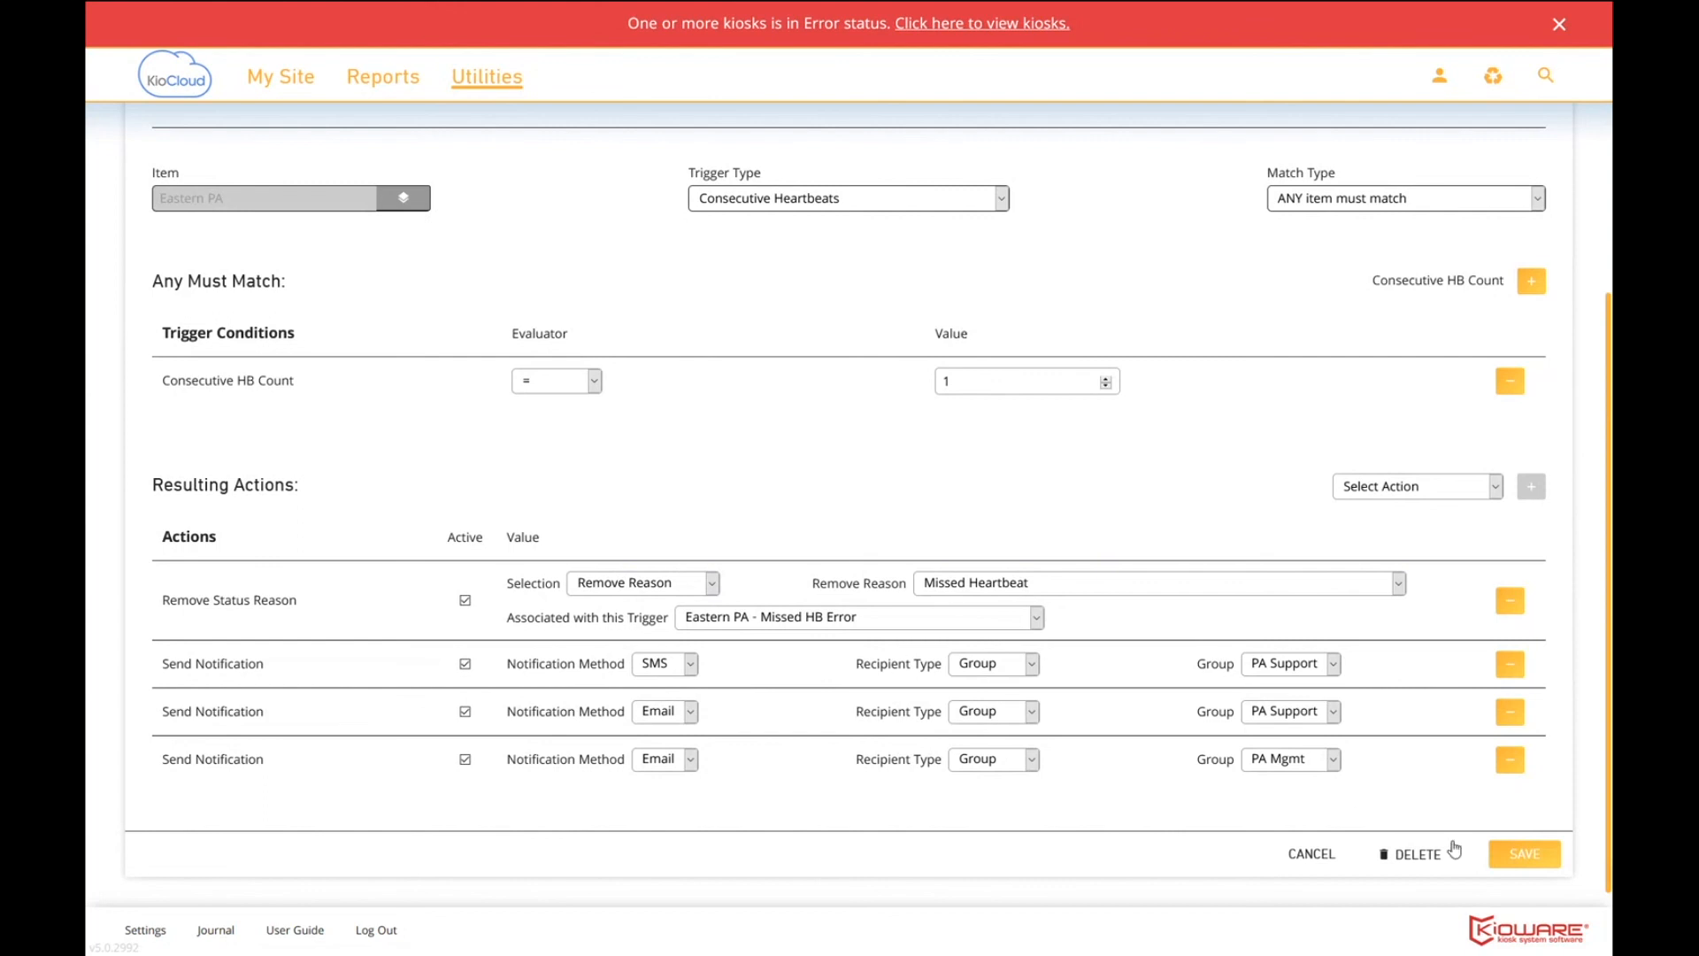
click(1523, 859)
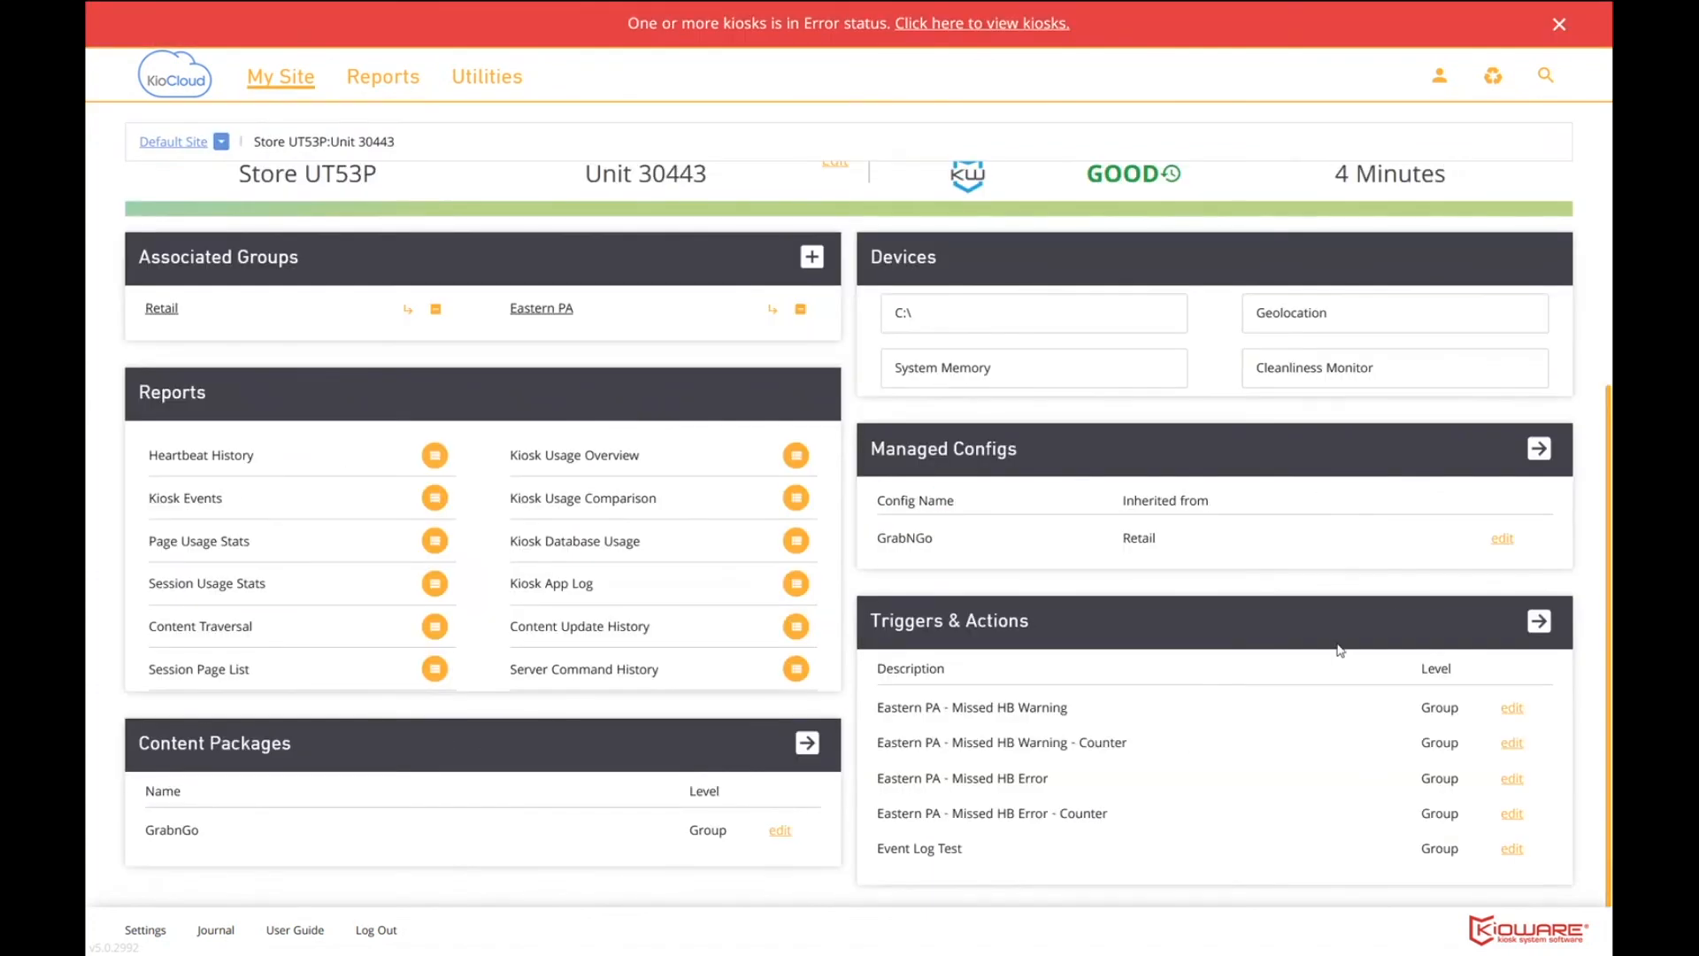
drag(1610, 509, 1603, 231)
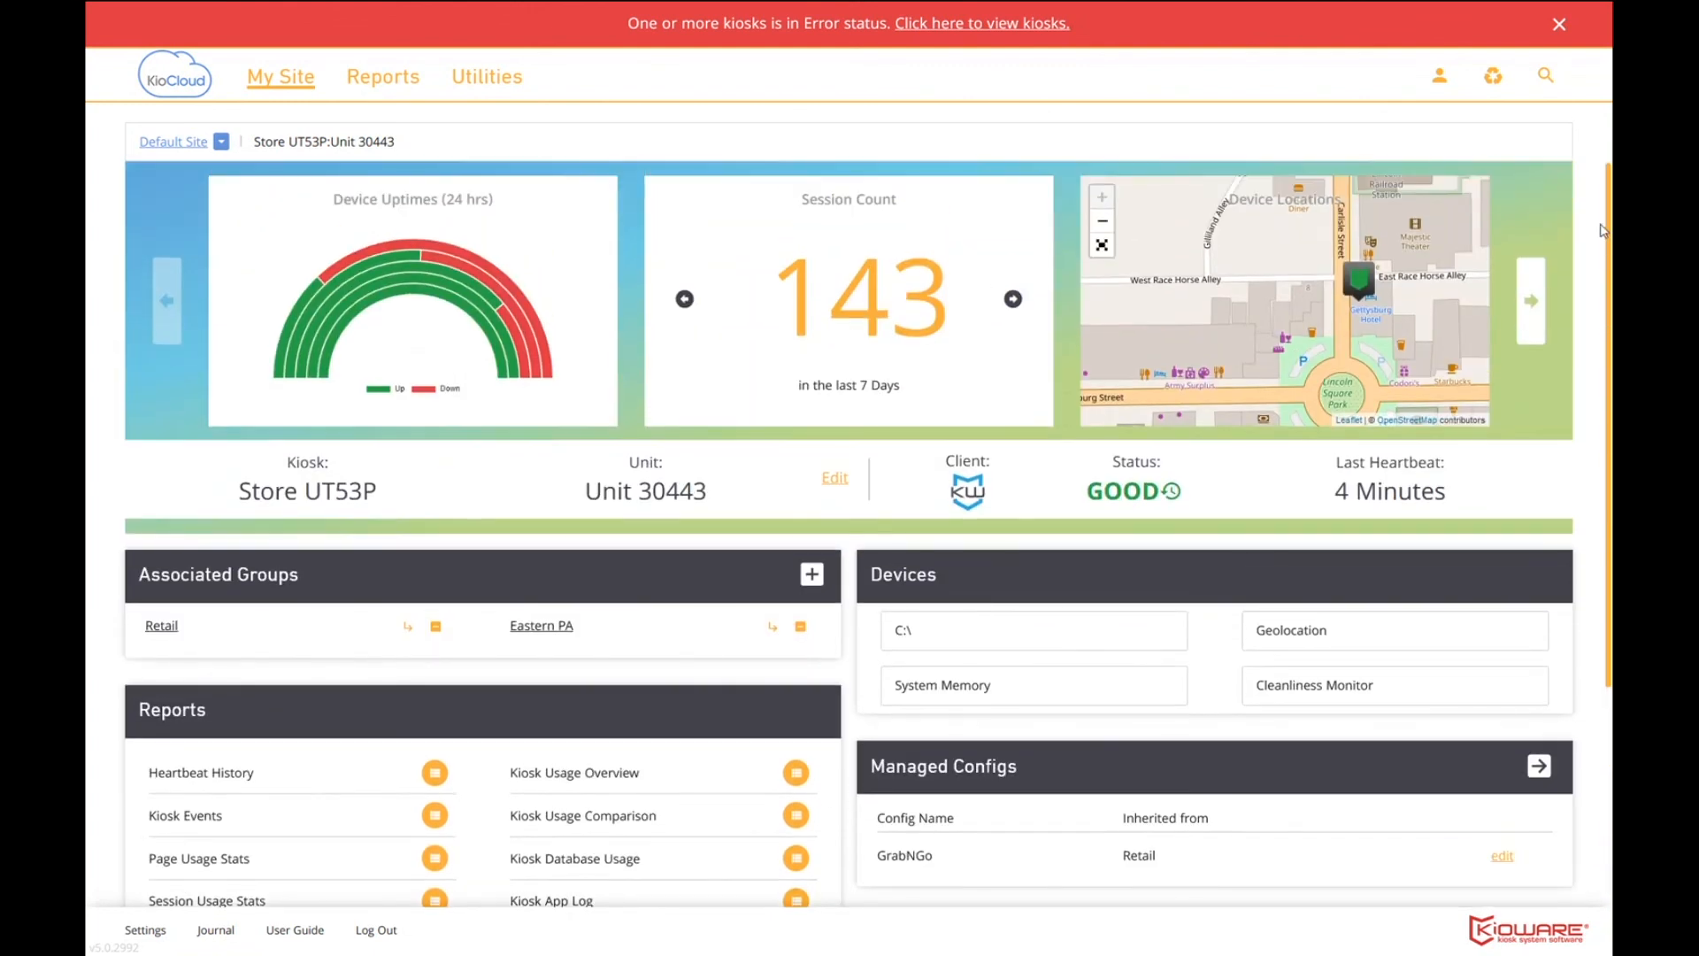